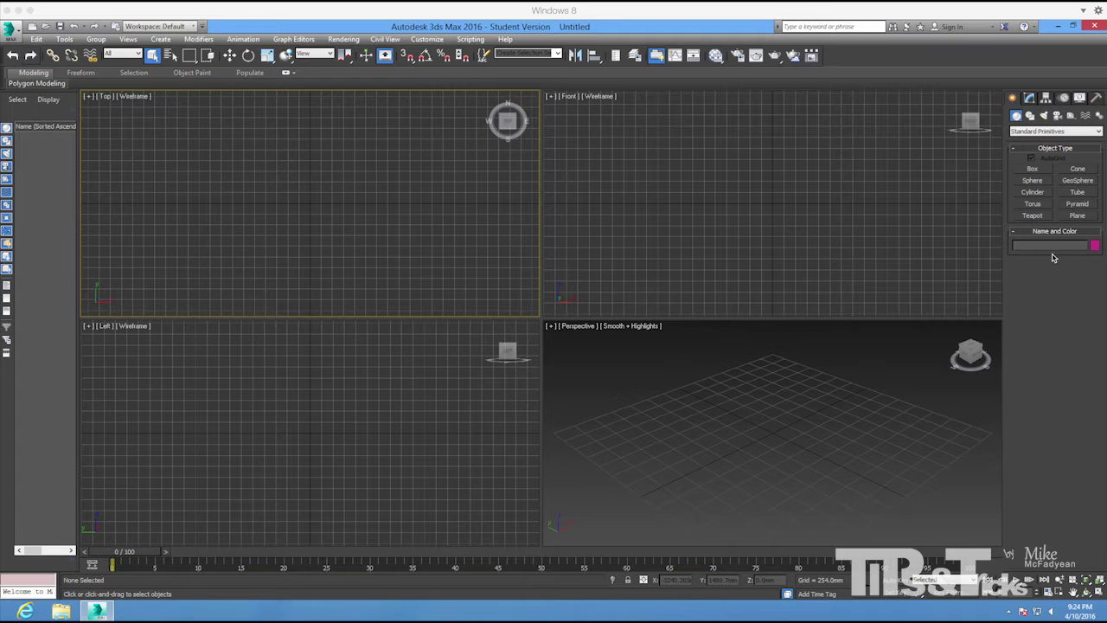
# Set the scene's metric display unit scale to Centimeters.
pyautogui.click(1077, 216)
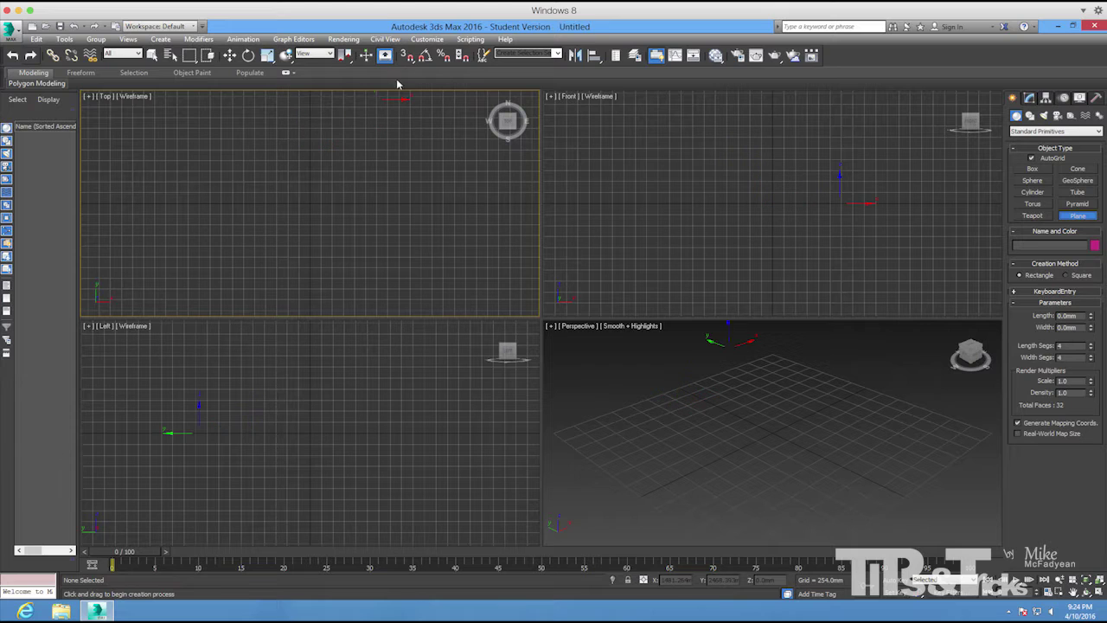
pyautogui.click(431, 39)
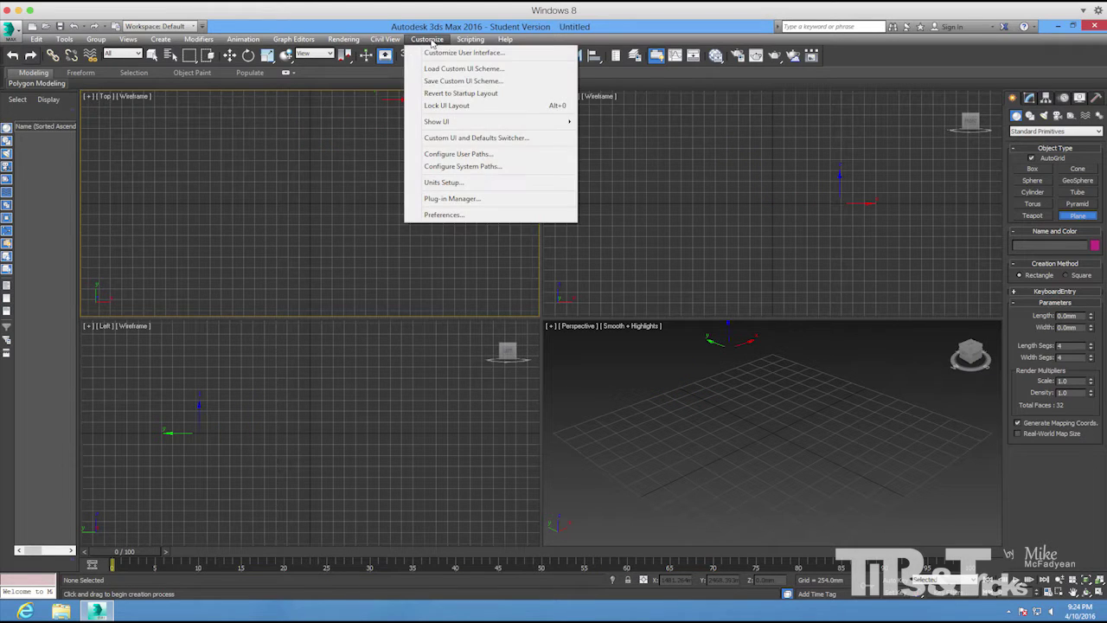
pyautogui.click(438, 182)
pyautogui.click(507, 276)
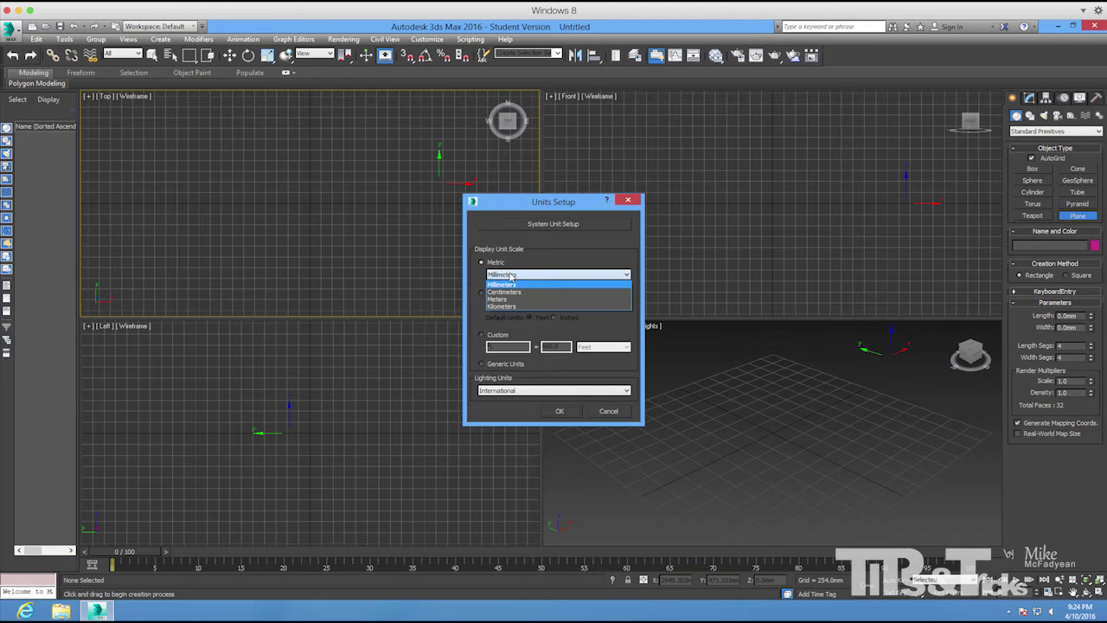
pyautogui.click(519, 292)
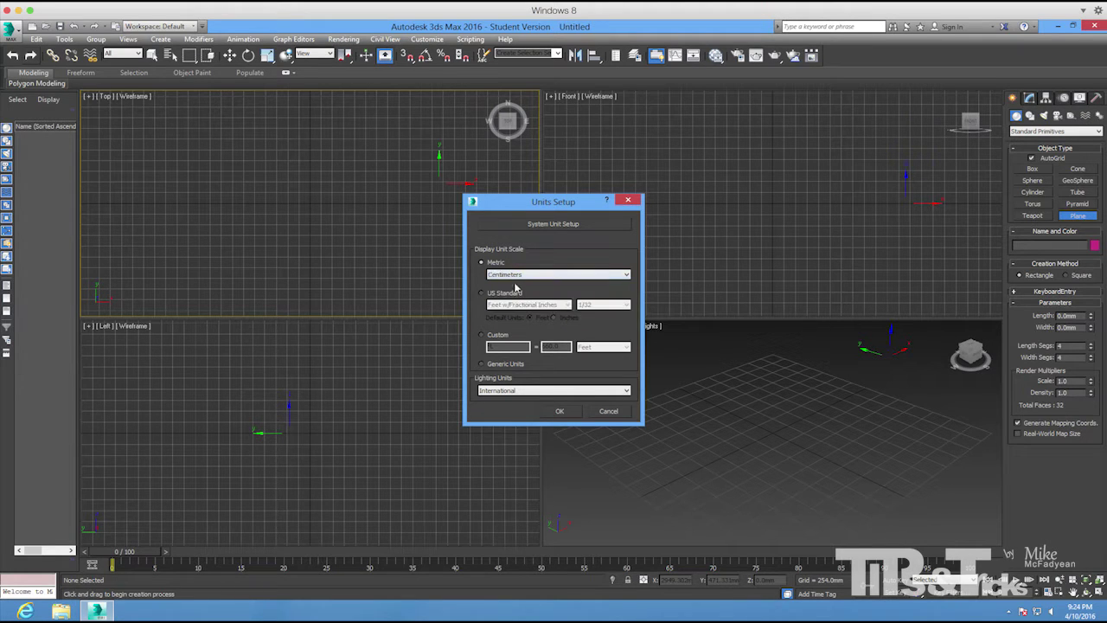
pyautogui.click(564, 411)
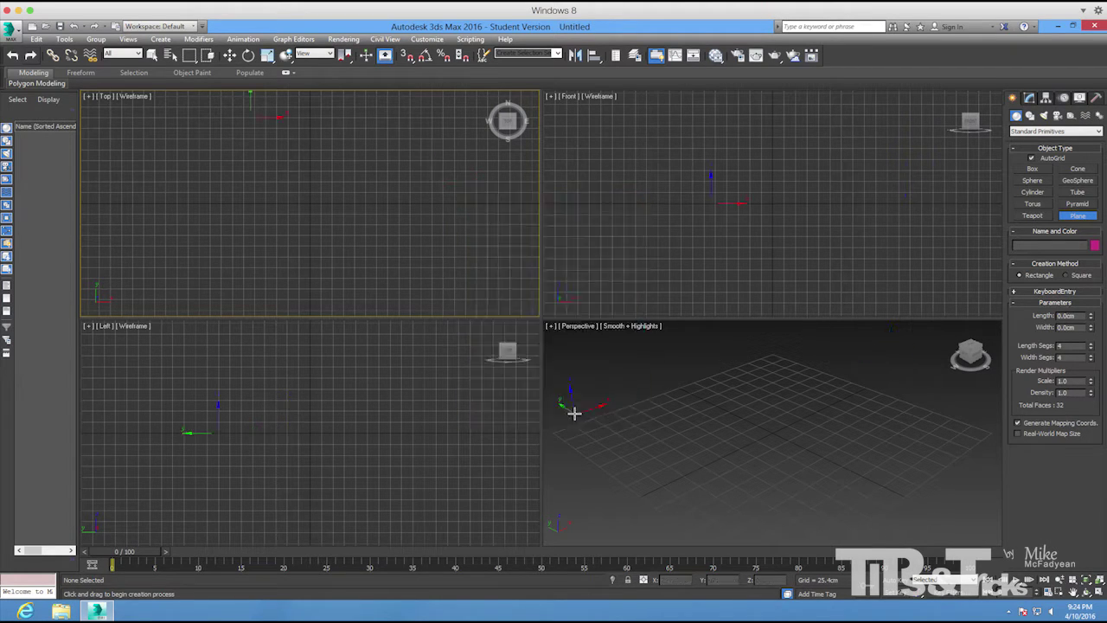
# Create a plane in the Top view and set its length and width to 1000 cm.
pyautogui.moveTo(219, 134); pyautogui.dragTo(492, 276)
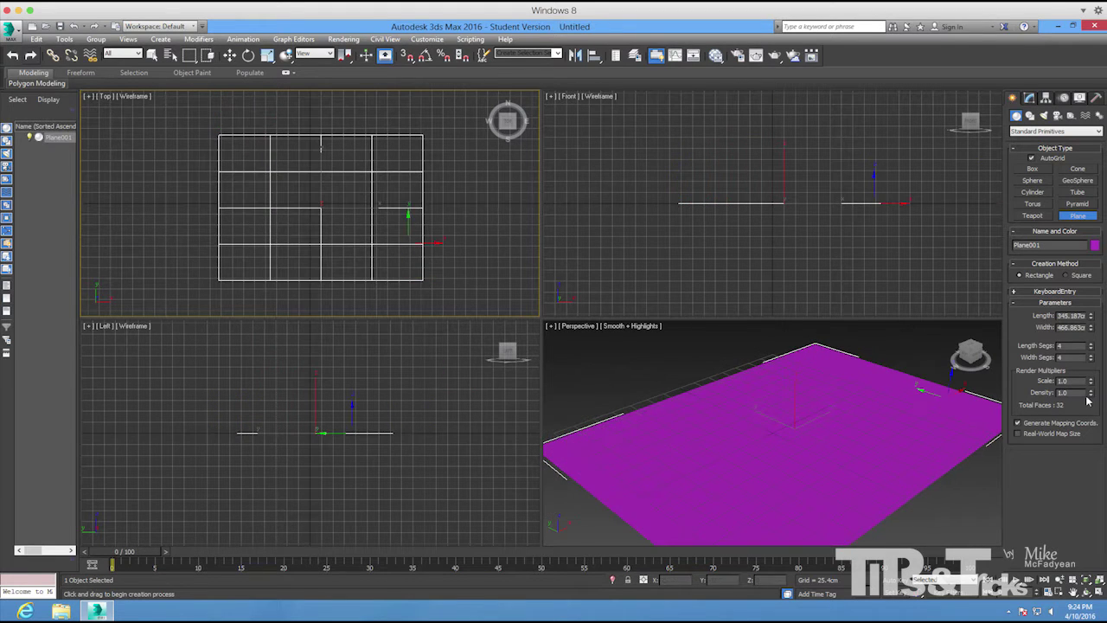
pyautogui.doubleClick(1070, 316)
pyautogui.write('1000')
pyautogui.press('Tab')
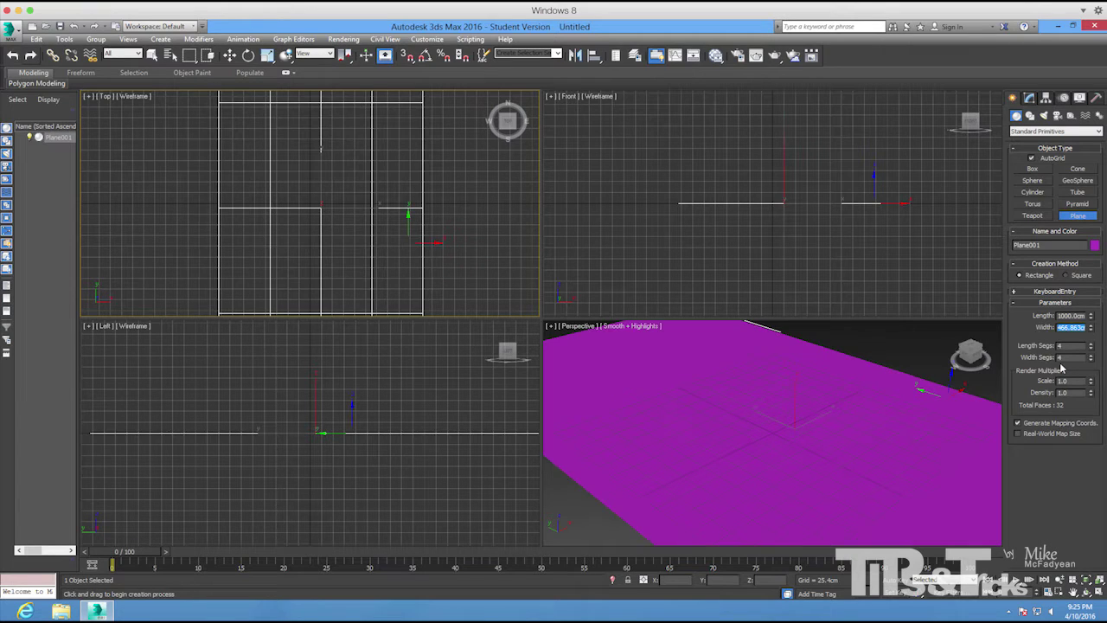
pyautogui.write('1000')
pyautogui.press('Return')
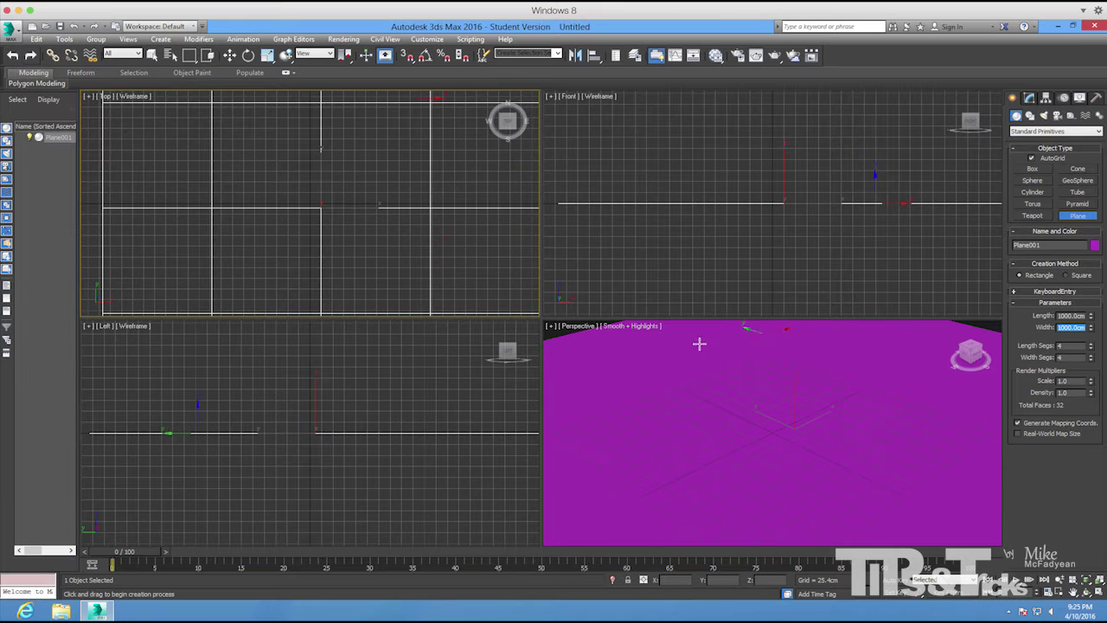
pyautogui.scroll(-1, 300, 165)
pyautogui.scroll(-5, 300, 164)
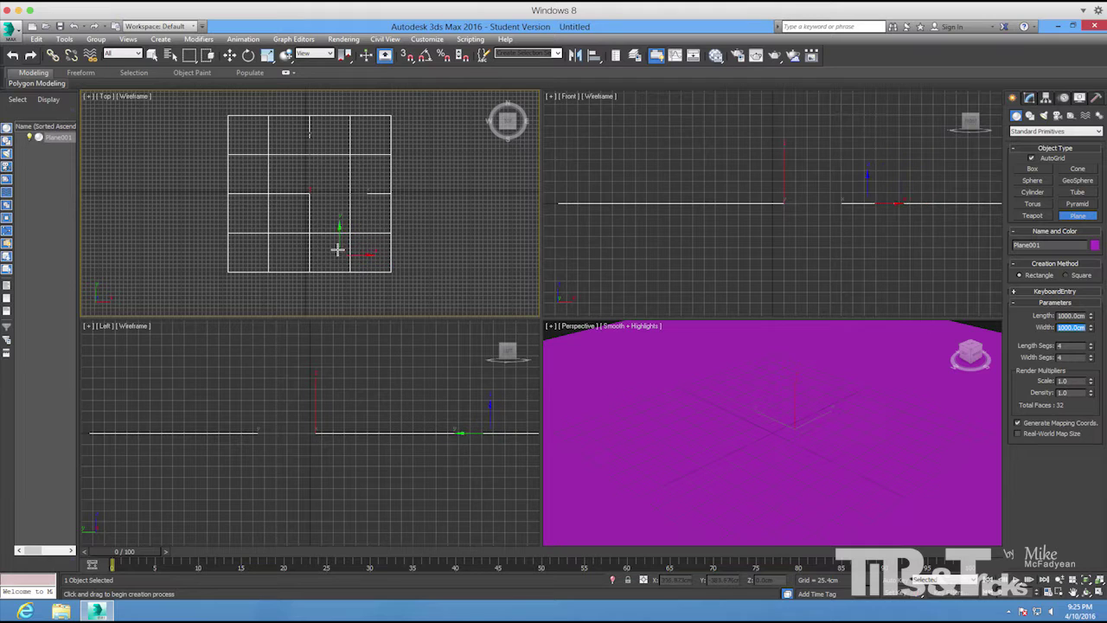
pyautogui.press('q')
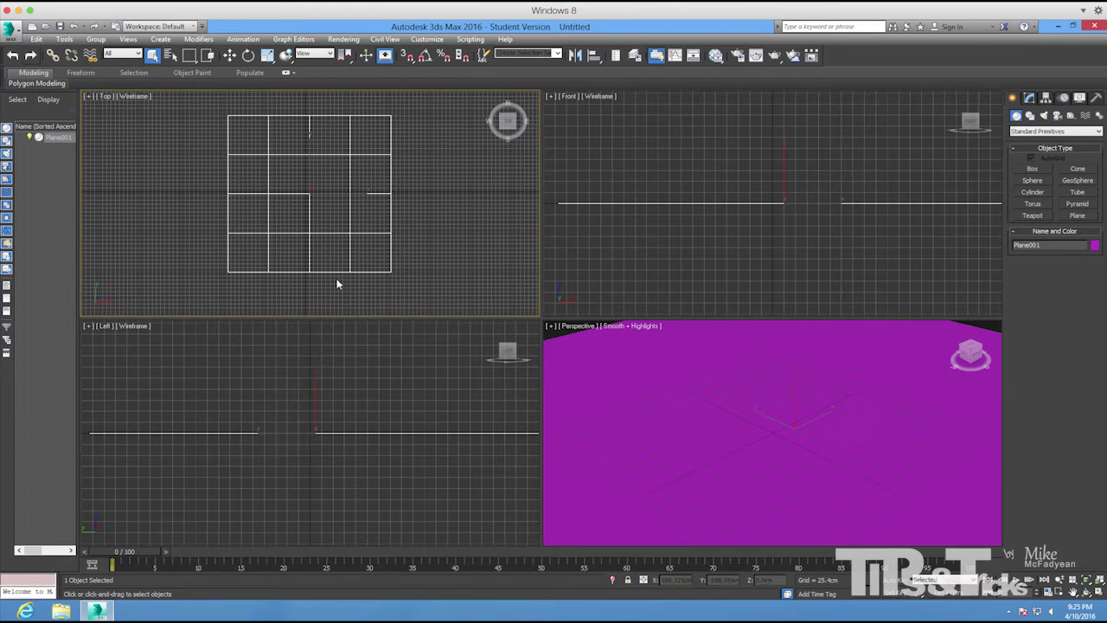
# Change the plane's object color to grey.
pyautogui.click(1093, 246)
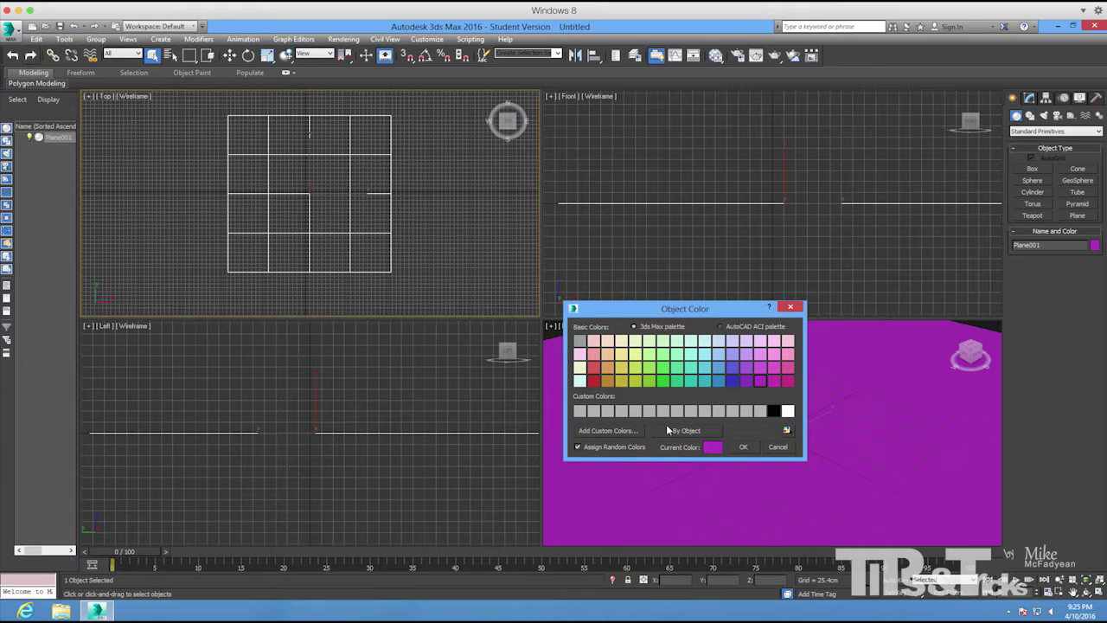
pyautogui.click(736, 411)
pyautogui.click(743, 446)
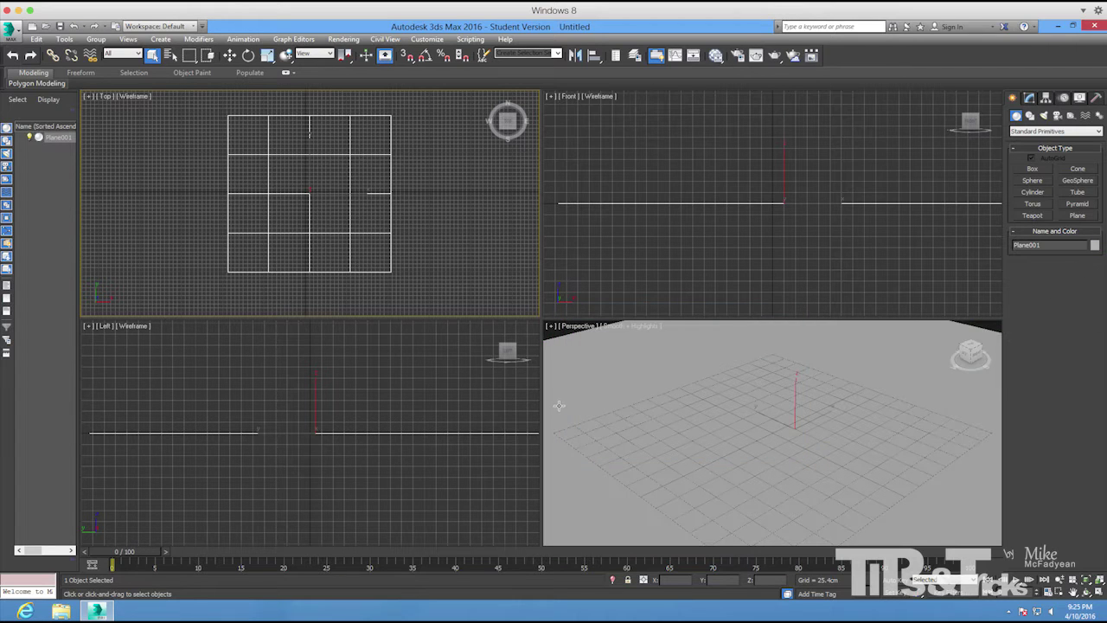
# Maximize the Perspective view, frame the plane in it and display edged faces.
pyautogui.click(625, 401)
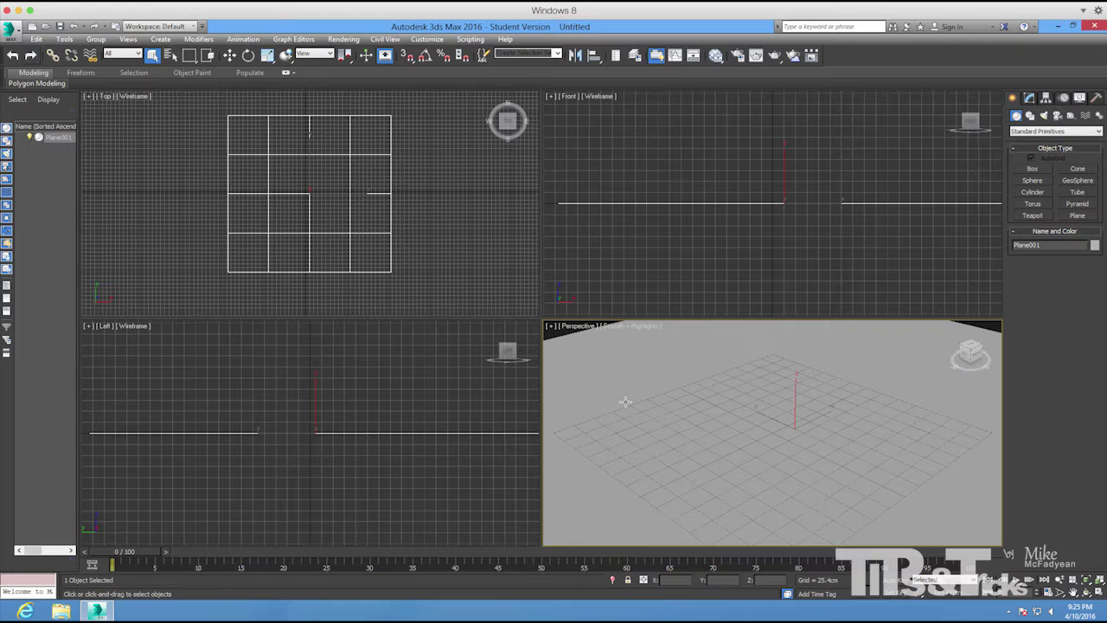
pyautogui.hotkey('alt', 'w')
pyautogui.press('z')
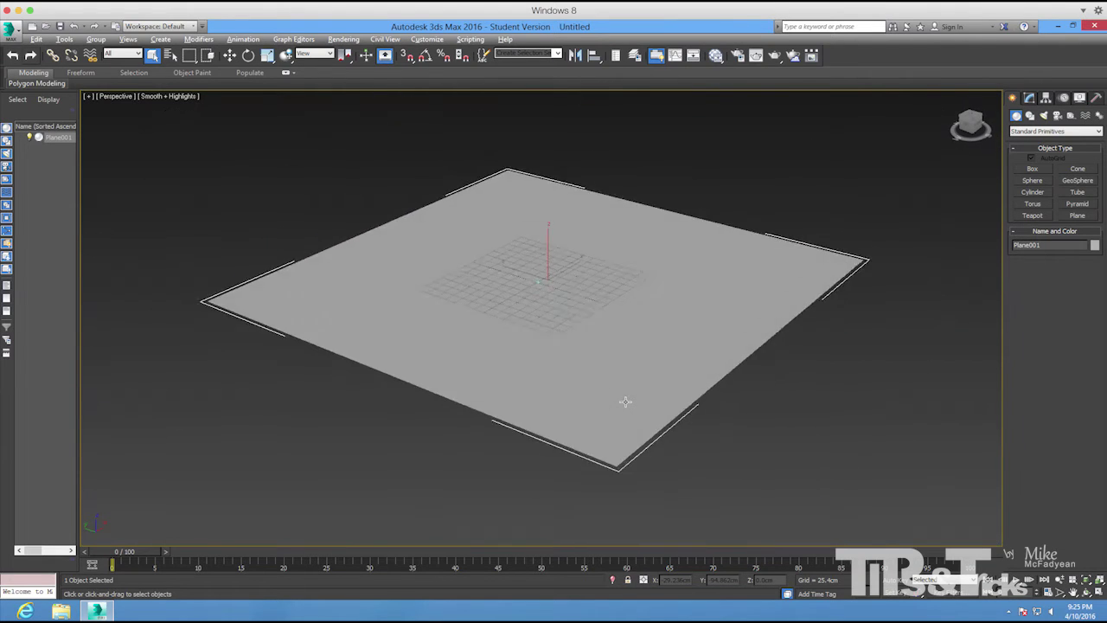
pyautogui.press('F4')
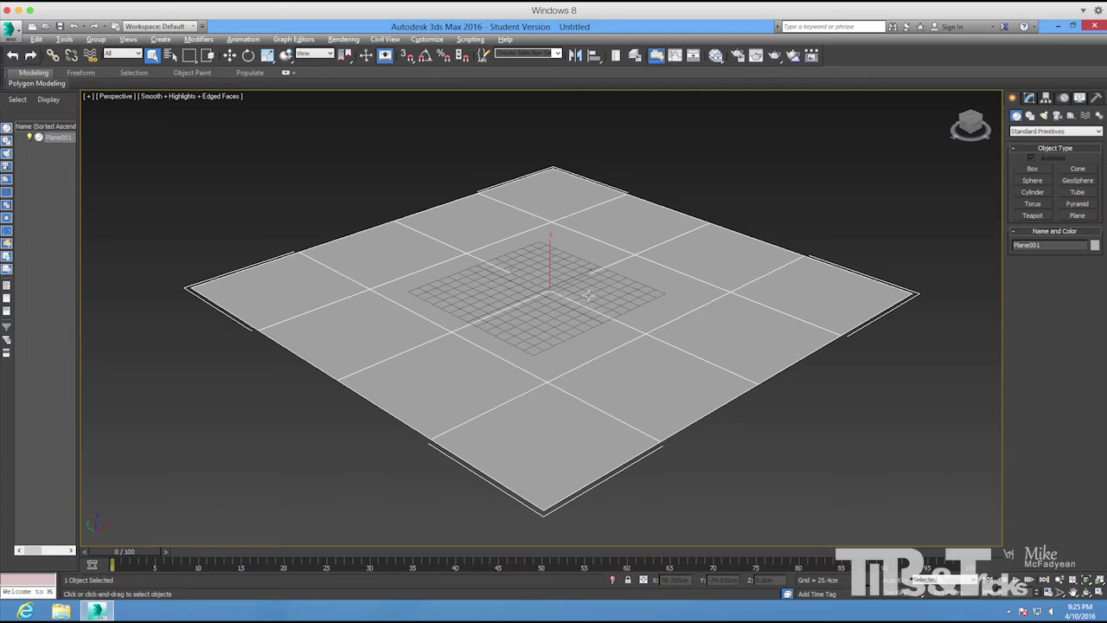
# Convert the plane to an Editable Poly and switch to edge editing.
pyautogui.click(1030, 98)
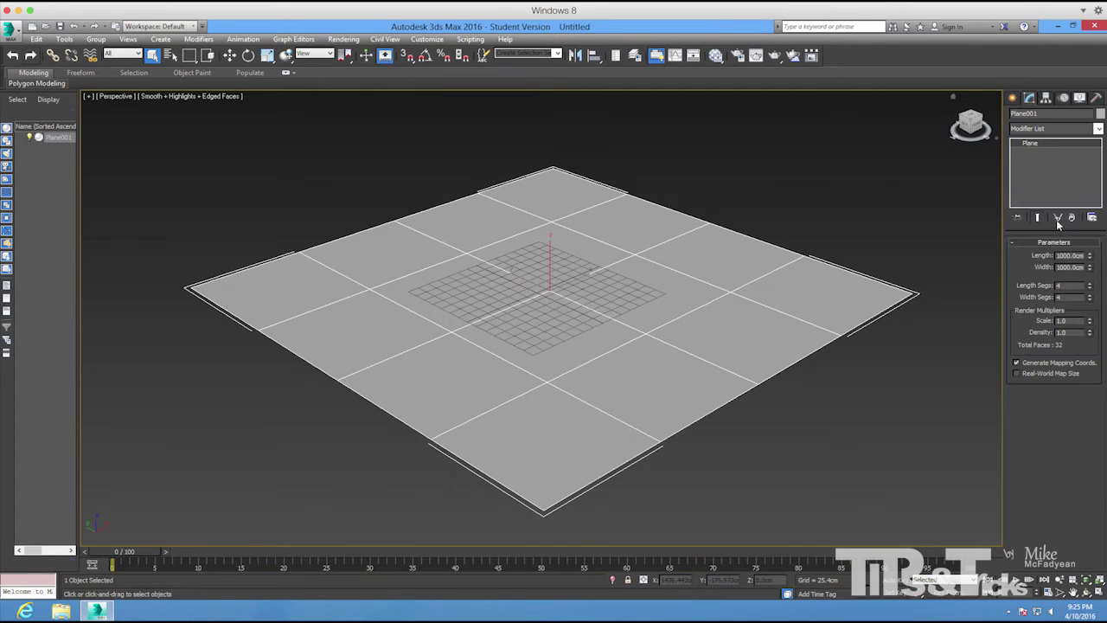
pyautogui.rightClick(1033, 144)
pyautogui.click(1041, 238)
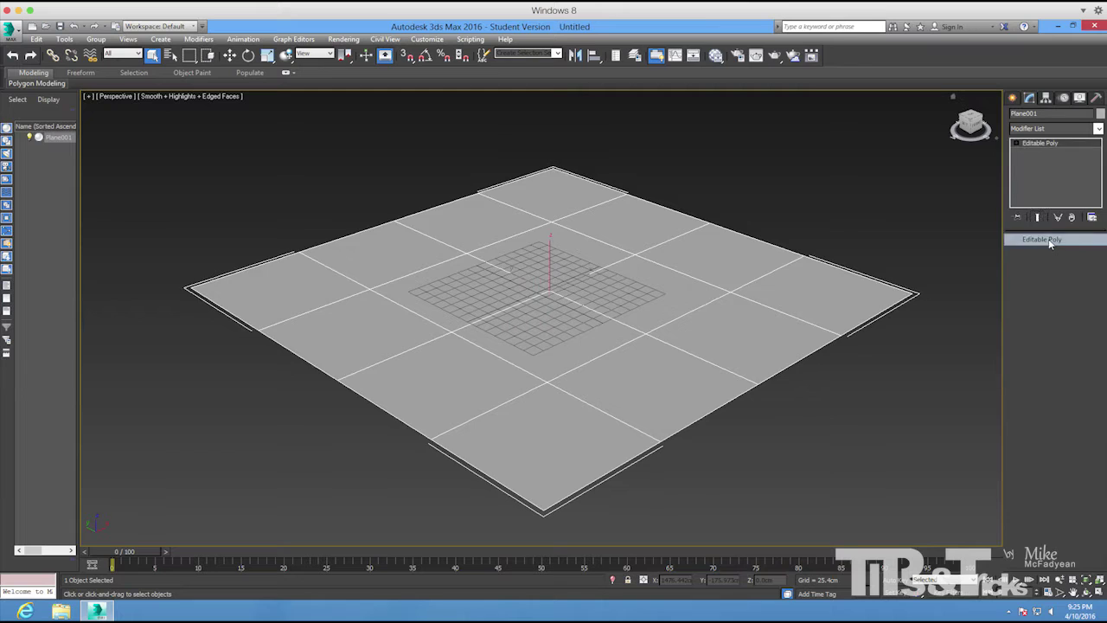
pyautogui.click(1015, 143)
pyautogui.click(1031, 161)
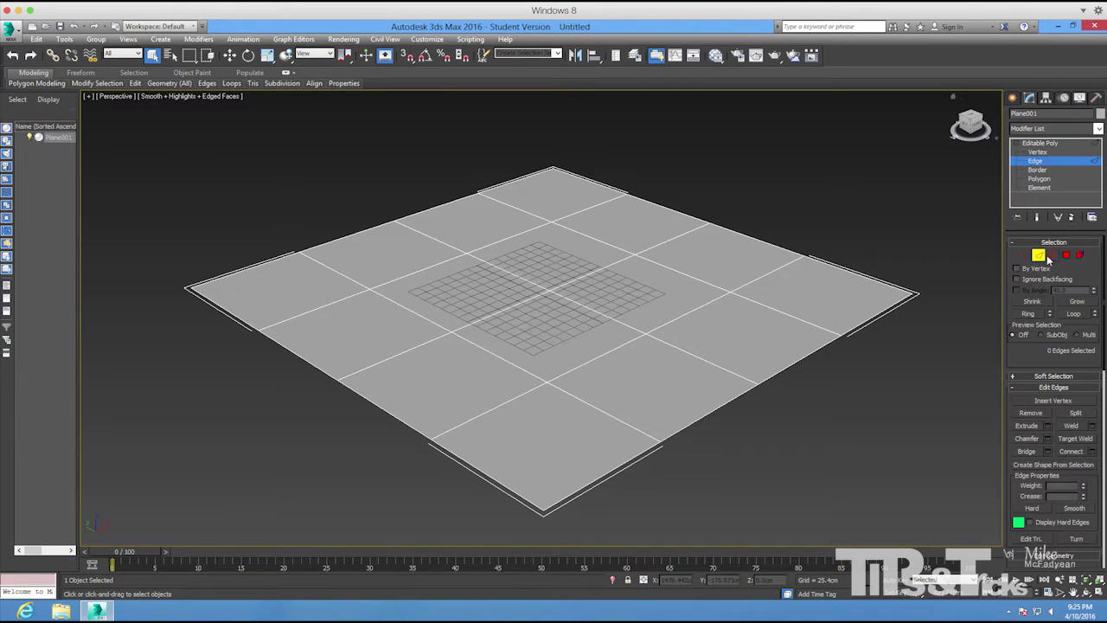
# Select the four edges along the plane's back side and extend them upward about 270 cm as a new wall.
pyautogui.click(269, 261)
pyautogui.keyDown('ctrl'); pyautogui.click(335, 239); pyautogui.keyUp('ctrl')
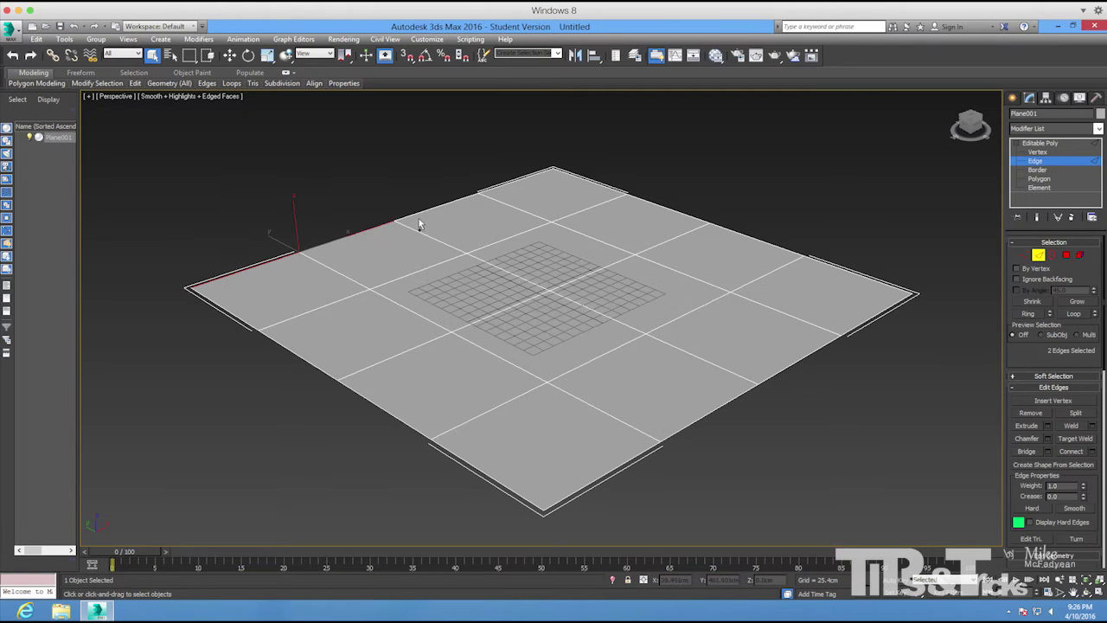
pyautogui.keyDown('ctrl'); pyautogui.click(423, 212); pyautogui.keyUp('ctrl')
pyautogui.keyDown('ctrl'); pyautogui.click(508, 181); pyautogui.keyUp('ctrl')
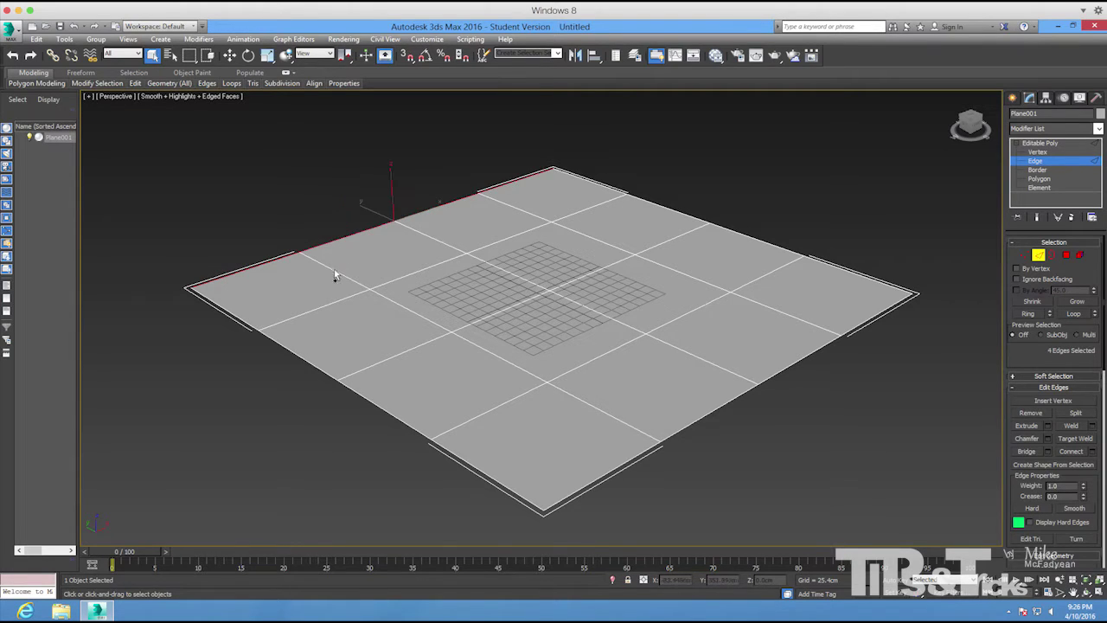
pyautogui.moveTo(337, 272)
pyautogui.keyDown('alt'); pyautogui.mouseDown(button='middle')
pyautogui.moveTo(353, 292)
pyautogui.moveTo(327, 270)
pyautogui.mouseUp(button='middle'); pyautogui.keyUp('alt')
pyautogui.scroll(2, 332, 272)
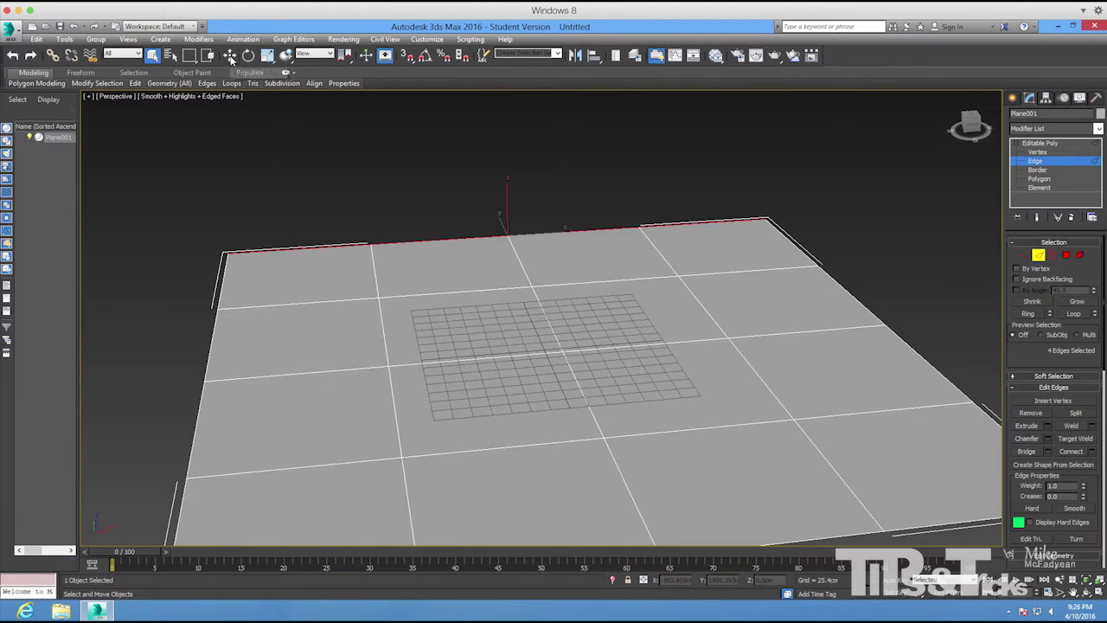
pyautogui.press('w')
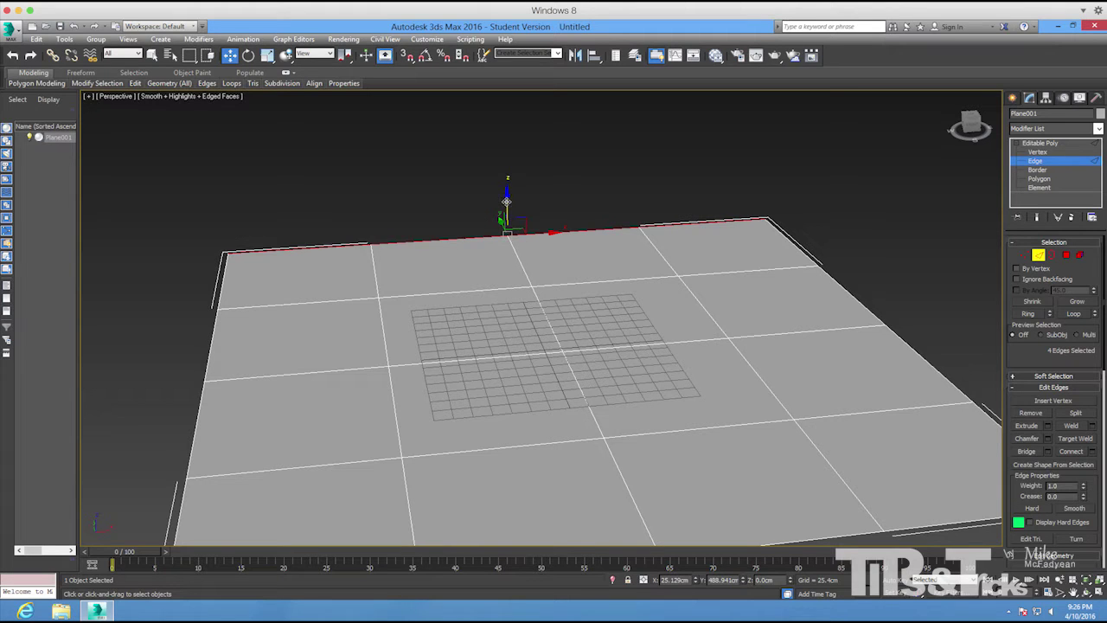
pyautogui.keyDown('shift'); pyautogui.moveTo(507, 200); pyautogui.dragTo(504, 62); pyautogui.keyUp('shift')
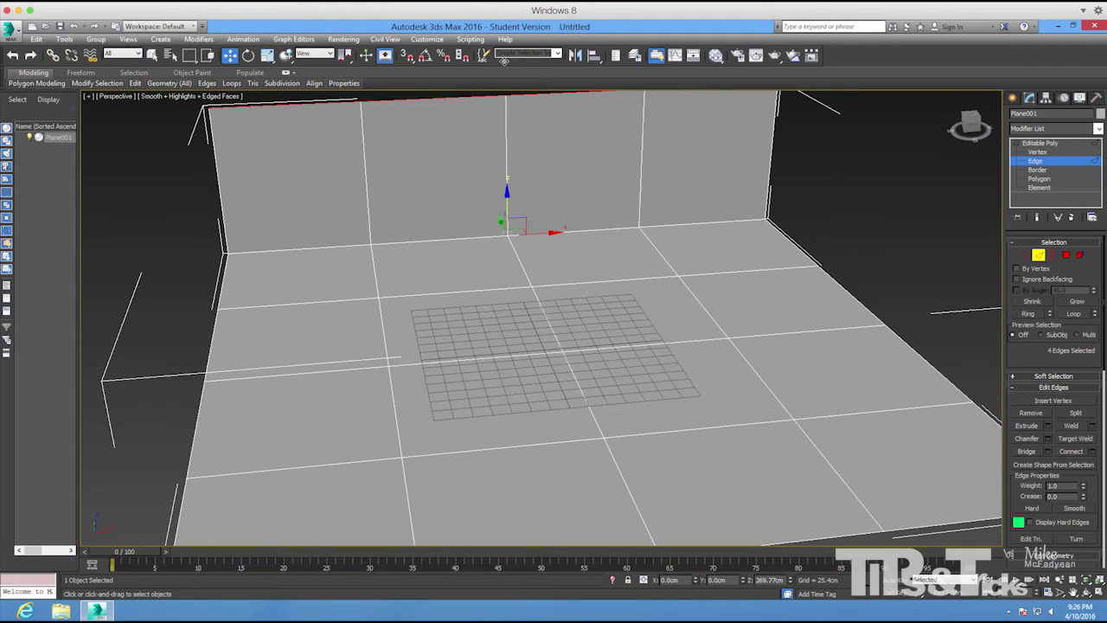
# Raise the wall's top edges to a height of about 330 cm.
pyautogui.moveTo(489, 183); pyautogui.dragTo(491, 231, button='middle')
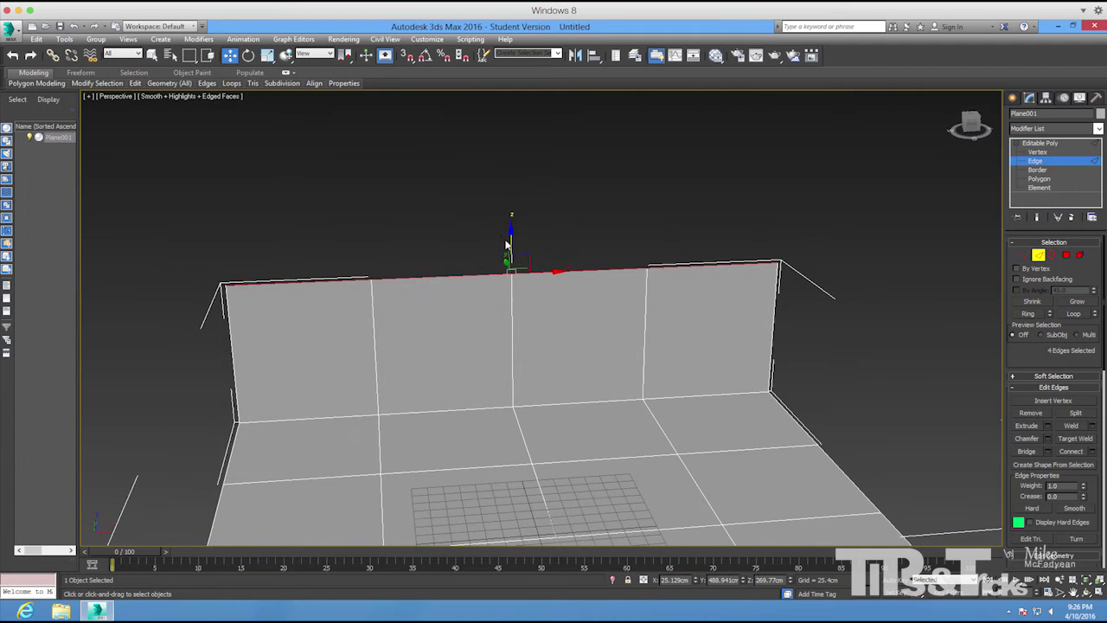
pyautogui.moveTo(511, 241); pyautogui.dragTo(511, 210)
pyautogui.scroll(-3, 577, 306)
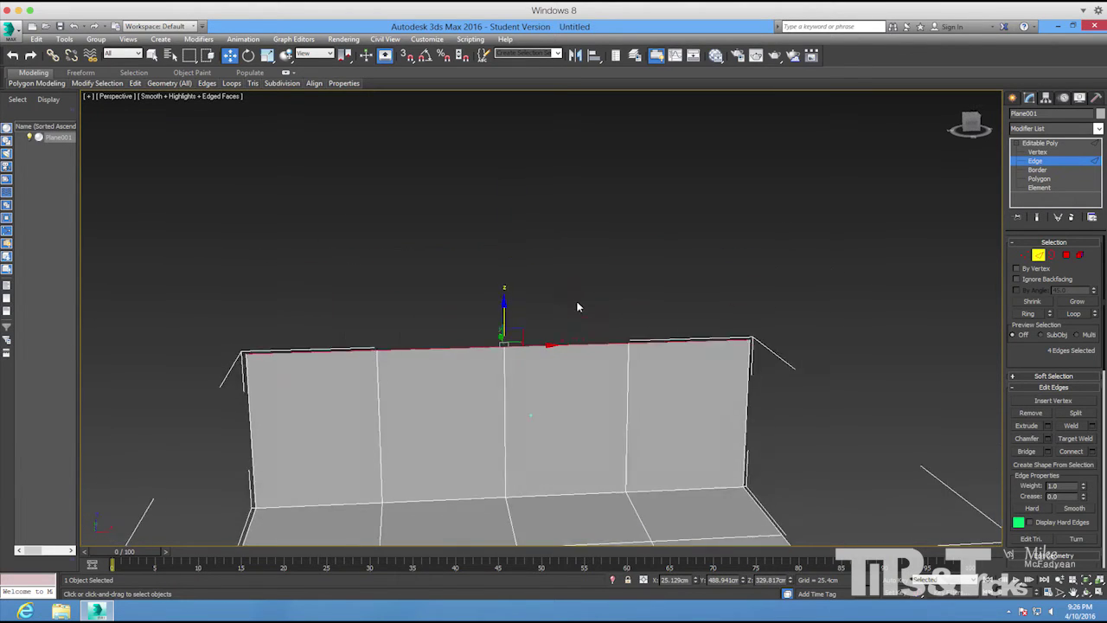
# Extend the wall's top edges upward to about 836 cm as a second row of polygons and adjust their height.
pyautogui.moveTo(502, 316); pyautogui.dragTo(533, 215)
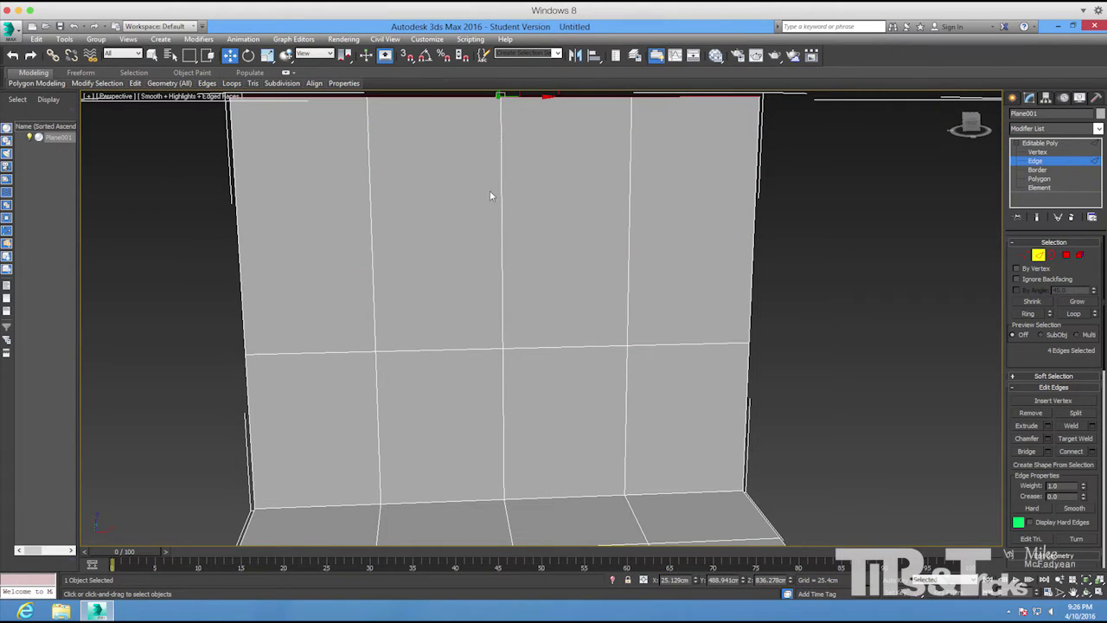
pyautogui.scroll(-4, 492, 188)
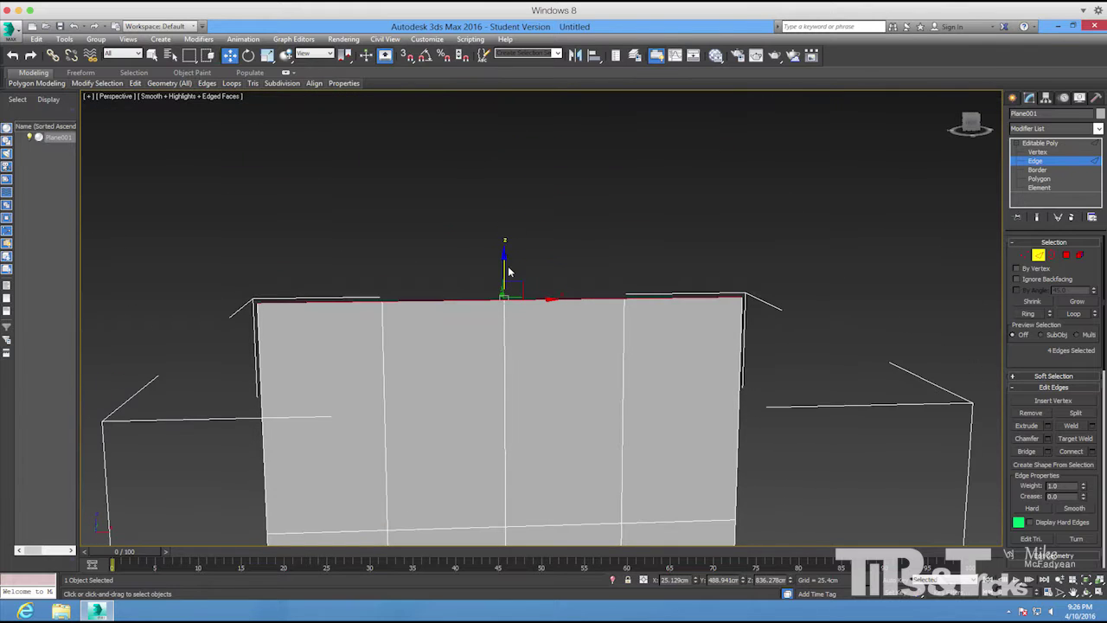
pyautogui.moveTo(503, 265); pyautogui.dragTo(504, 213)
# Switch to polygon editing and select the four middle polygons of the back wall, two in each row.
pyautogui.keyDown('alt'); pyautogui.moveTo(546, 450); pyautogui.dragTo(543, 308, button='middle'); pyautogui.keyUp('alt')
pyautogui.keyDown('alt'); pyautogui.moveTo(389, 264); pyautogui.dragTo(475, 344, button='middle'); pyautogui.keyUp('alt')
pyautogui.keyDown('alt'); pyautogui.moveTo(509, 294); pyautogui.dragTo(877, 260, button='middle'); pyautogui.keyUp('alt')
pyautogui.click(1038, 178)
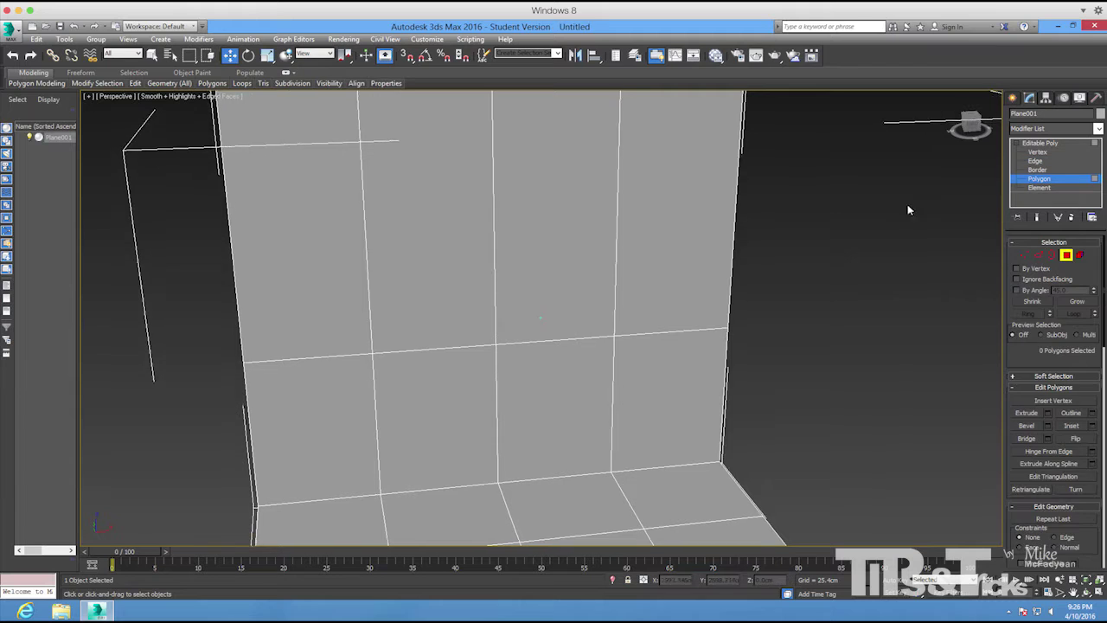
pyautogui.keyDown('alt'); pyautogui.moveTo(492, 383); pyautogui.dragTo(483, 392, button='middle'); pyautogui.keyUp('alt')
pyautogui.click(483, 392)
pyautogui.keyDown('ctrl'); pyautogui.click(473, 267); pyautogui.keyUp('ctrl')
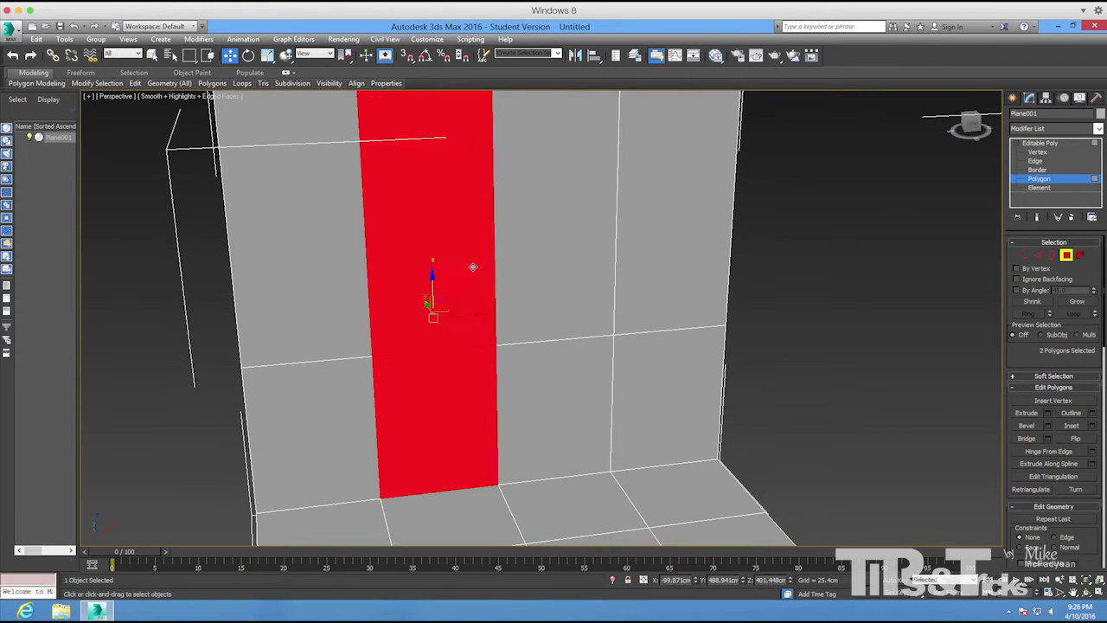
pyautogui.keyDown('ctrl'); pyautogui.click(519, 264); pyautogui.keyUp('ctrl')
pyautogui.keyDown('ctrl'); pyautogui.click(544, 370); pyautogui.keyUp('ctrl')
pyautogui.keyDown('alt'); pyautogui.moveTo(546, 370); pyautogui.dragTo(561, 368, button='middle'); pyautogui.keyUp('alt')
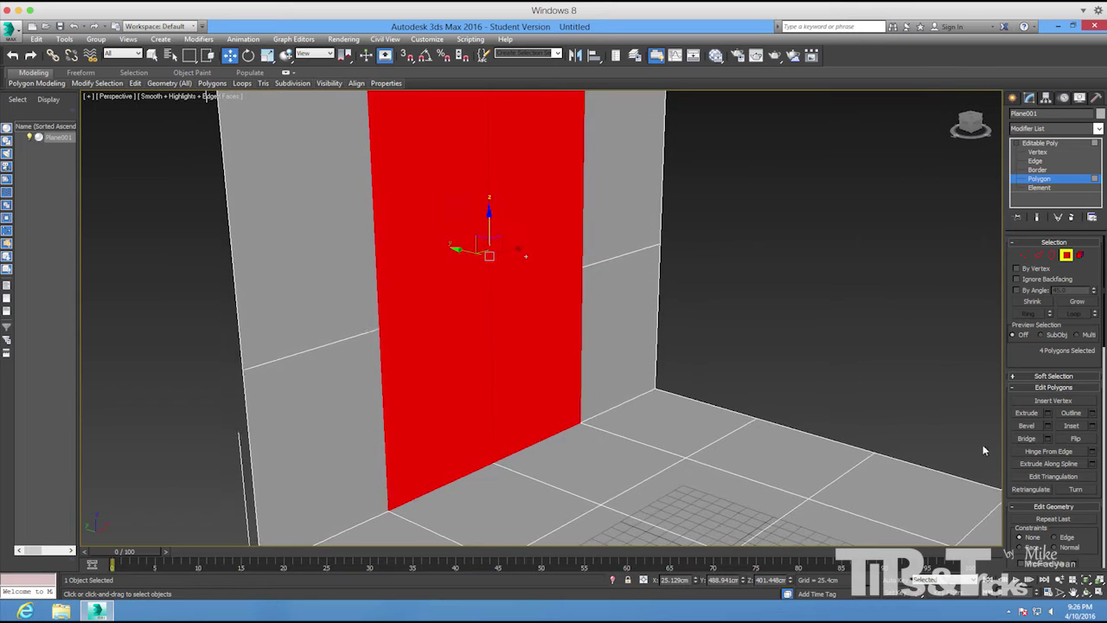
# Extrude the four middle wall polygons about 89 cm into the room and deselect them.
pyautogui.click(1048, 418)
pyautogui.keyDown('alt'); pyautogui.moveTo(612, 315); pyautogui.dragTo(549, 346, button='middle'); pyautogui.keyUp('alt')
pyautogui.moveTo(549, 343); pyautogui.dragTo(541, 241)
pyautogui.keyDown('alt'); pyautogui.moveTo(541, 241); pyautogui.dragTo(527, 264, button='middle'); pyautogui.keyUp('alt')
pyautogui.keyDown('alt'); pyautogui.moveTo(553, 337); pyautogui.dragTo(549, 343, button='middle'); pyautogui.keyUp('alt')
pyautogui.moveTo(548, 342); pyautogui.dragTo(546, 306)
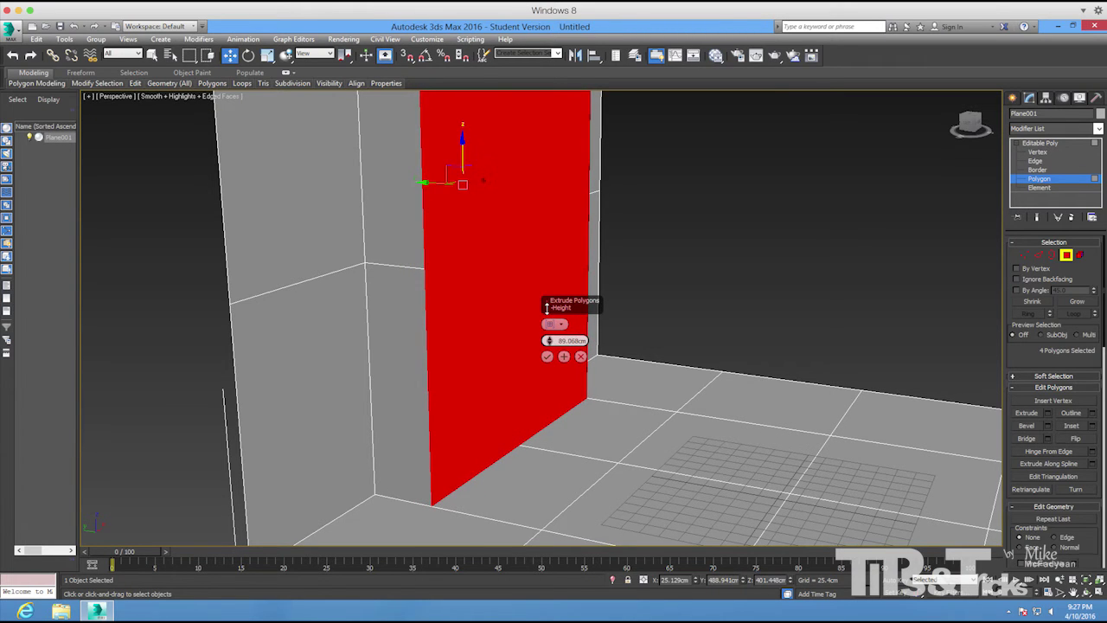
pyautogui.keyDown('alt'); pyautogui.moveTo(557, 328); pyautogui.dragTo(547, 372, button='middle'); pyautogui.keyUp('alt')
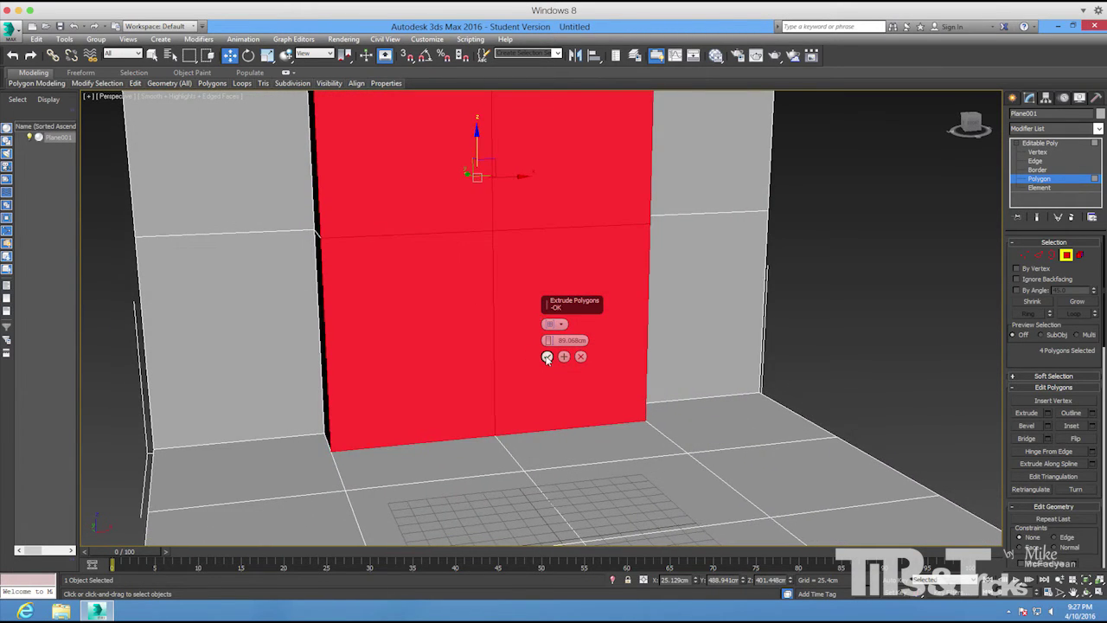
pyautogui.click(546, 357)
pyautogui.click(840, 283)
# Select the two lower polygons of the protruding wall section and inset them as a group by about 43 cm.
pyautogui.keyDown('alt'); pyautogui.moveTo(841, 283); pyautogui.dragTo(415, 402, button='middle'); pyautogui.keyUp('alt')
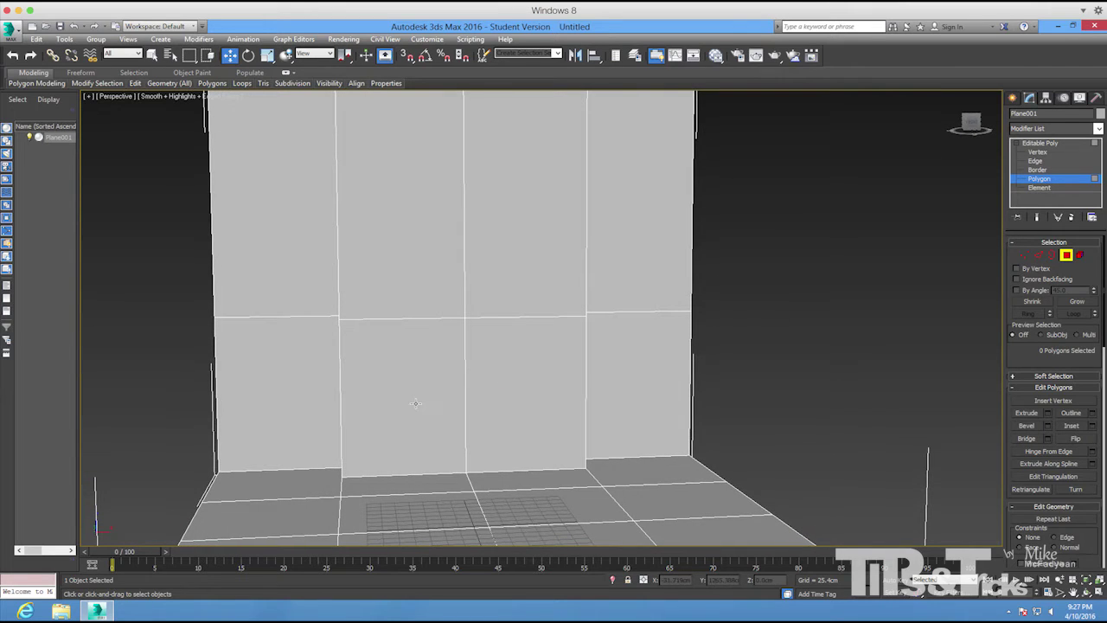
pyautogui.click(415, 403)
pyautogui.keyDown('ctrl'); pyautogui.click(528, 388); pyautogui.keyUp('ctrl')
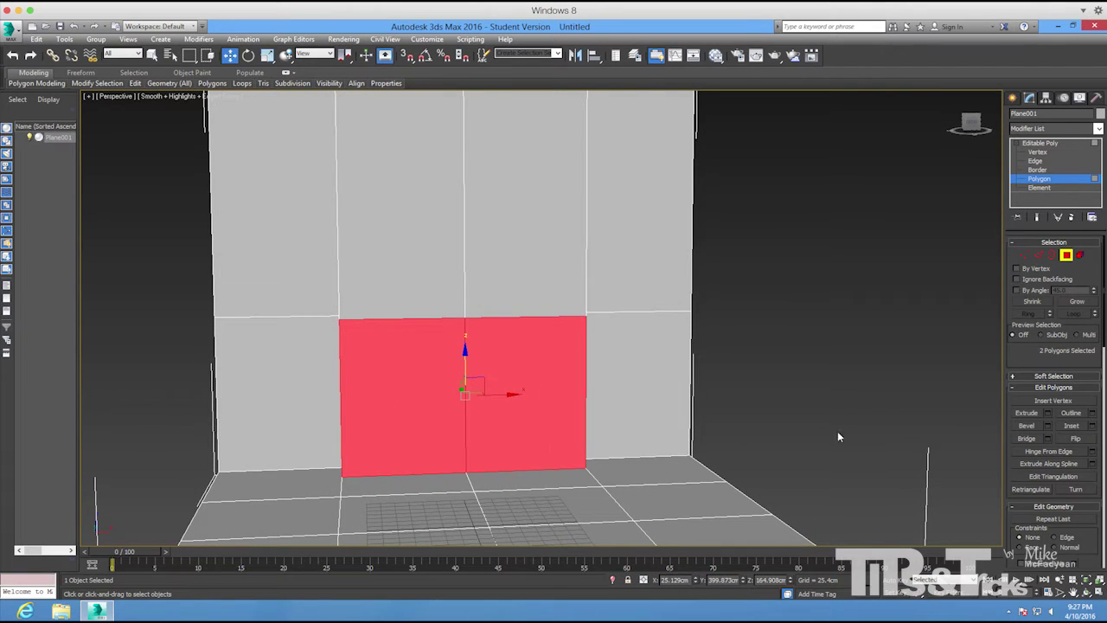
pyautogui.click(1091, 426)
pyautogui.moveTo(548, 341); pyautogui.dragTo(544, 253)
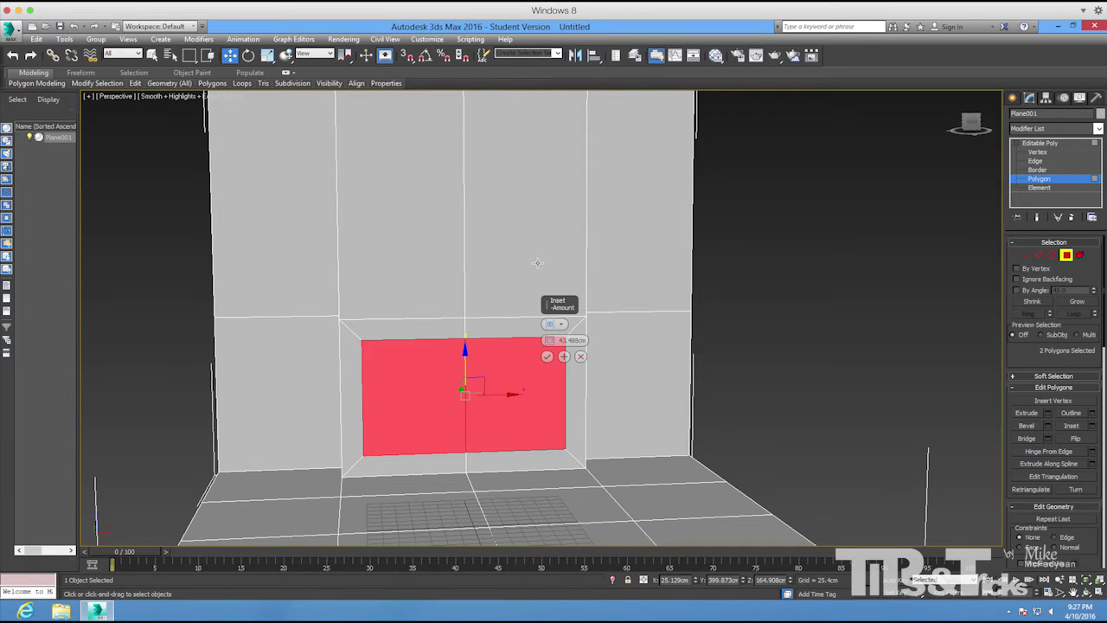
pyautogui.scroll(2, 539, 262)
pyautogui.keyDown('alt'); pyautogui.moveTo(539, 263); pyautogui.dragTo(538, 282, button='middle'); pyautogui.keyUp('alt')
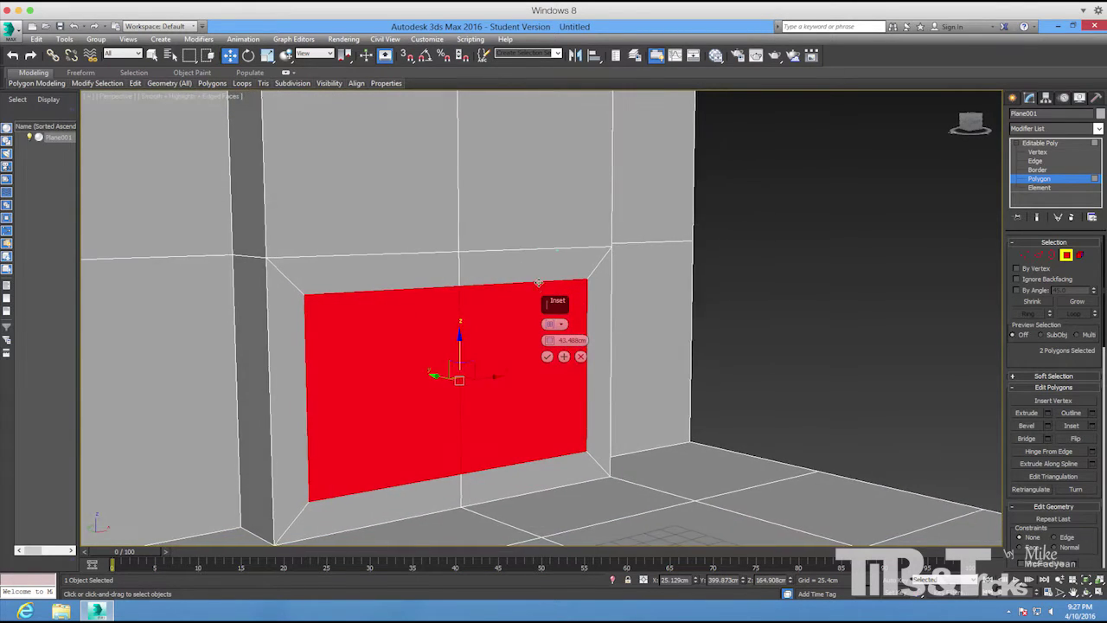
pyautogui.click(547, 357)
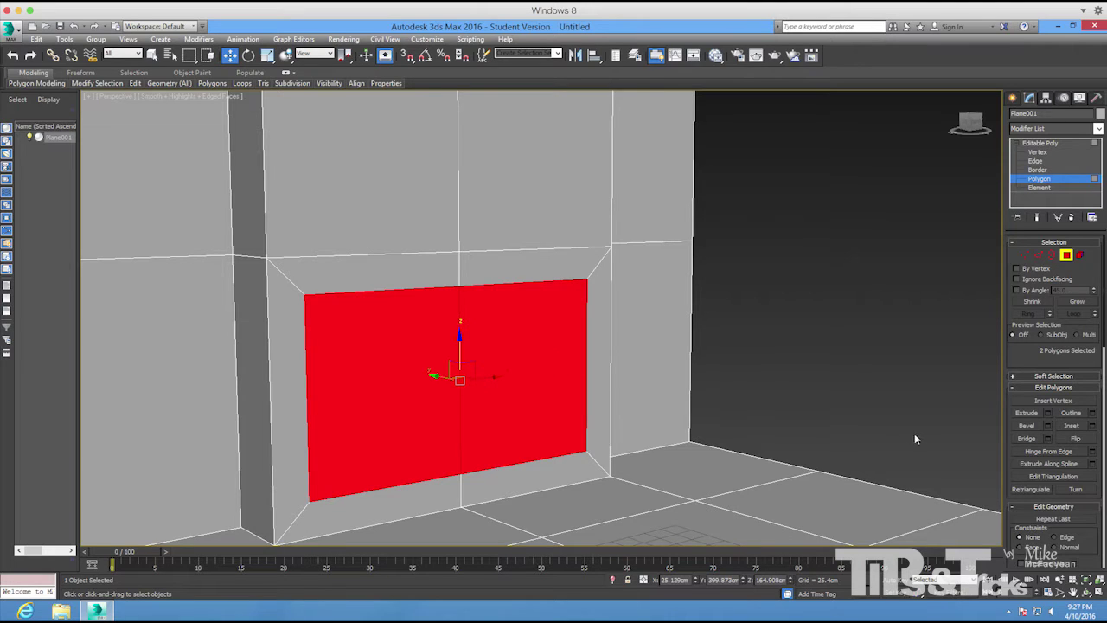
# Bevel the two inset polygons outward with a height of about 25 cm and an outline of 0 cm.
pyautogui.click(1048, 426)
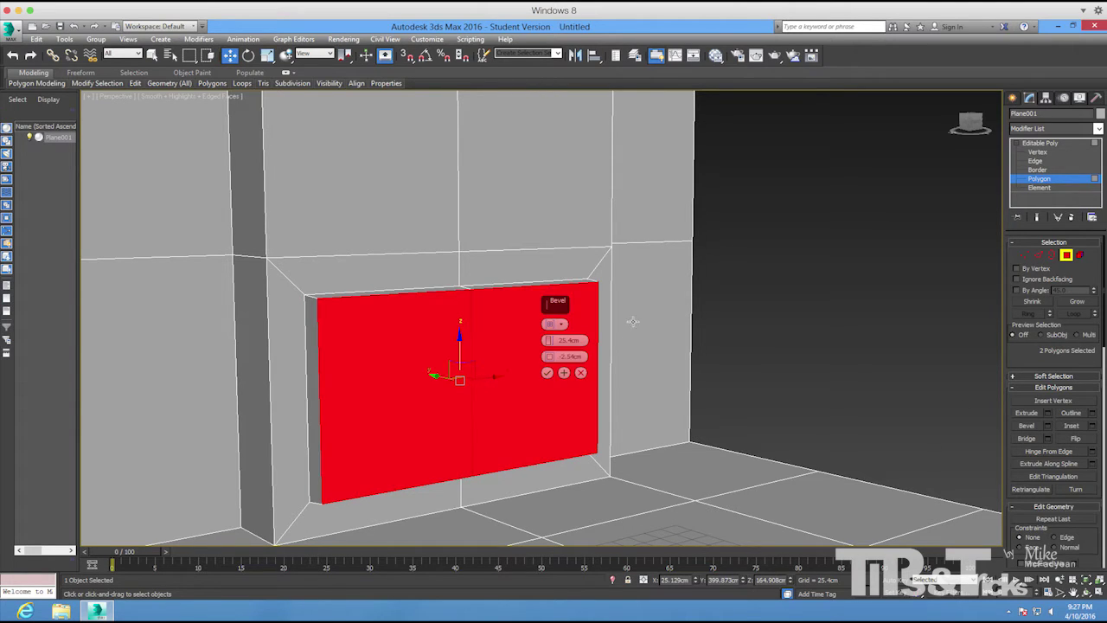
pyautogui.rightClick(548, 356)
pyautogui.rightClick(548, 341)
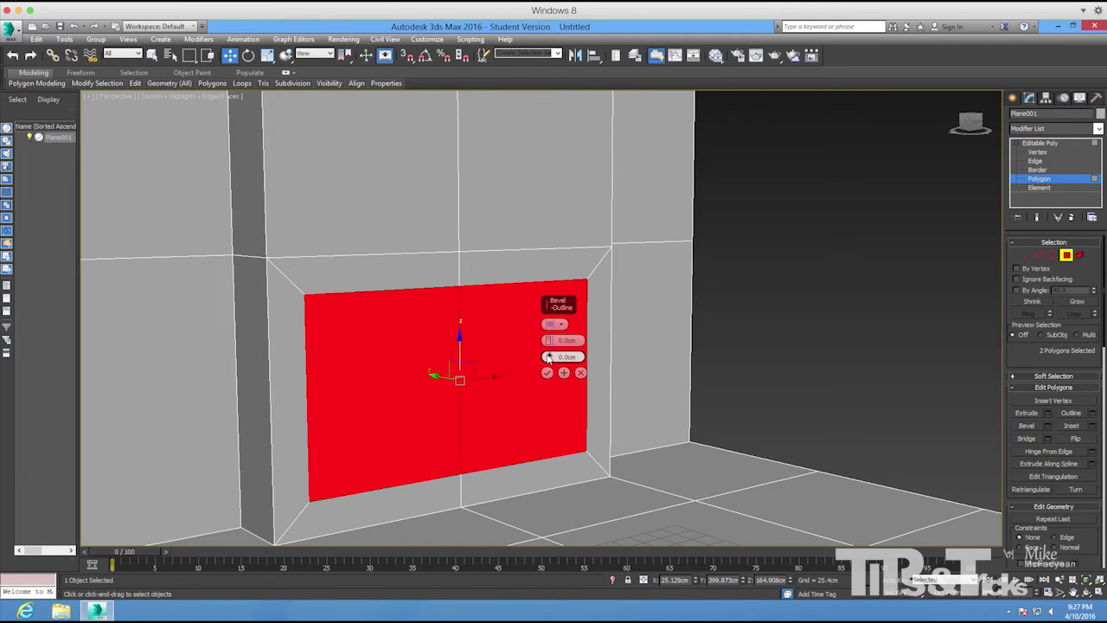
pyautogui.moveTo(547, 339); pyautogui.dragTo(551, 288)
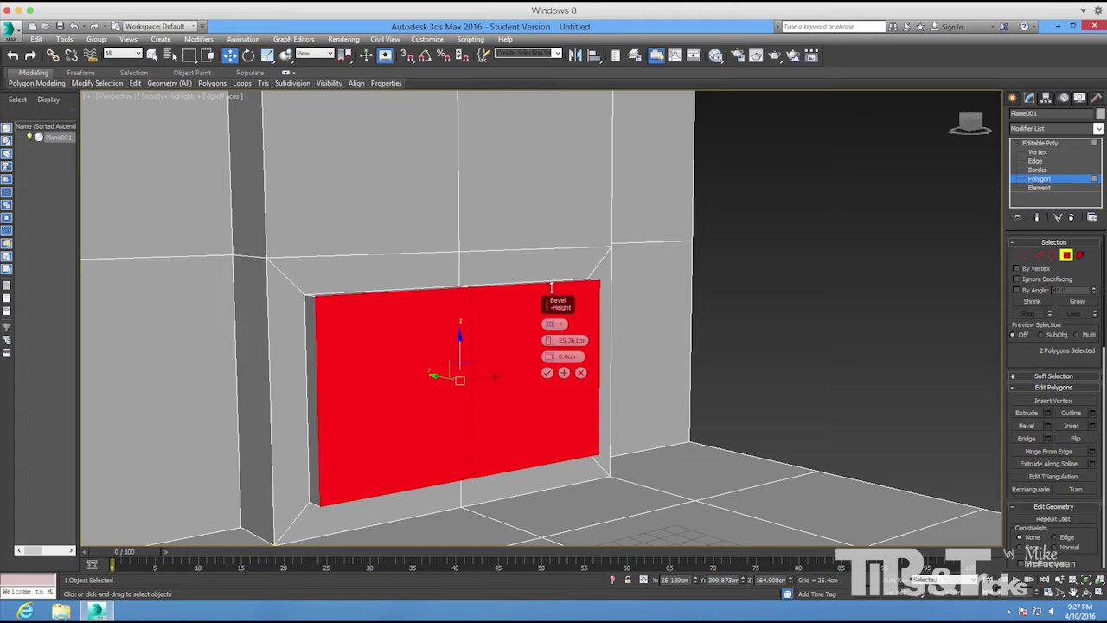
pyautogui.click(564, 372)
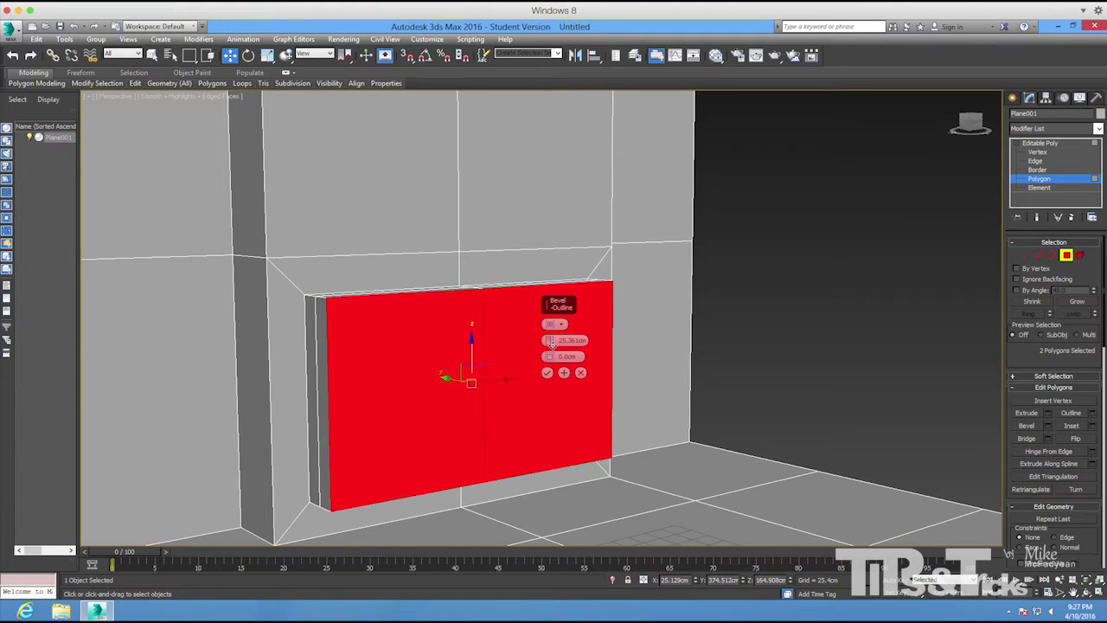
# Add a flat bevel with a height of 0 cm and an outline of about -21 cm to form the frame.
pyautogui.rightClick(549, 341)
pyautogui.moveTo(549, 356); pyautogui.dragTo(542, 398)
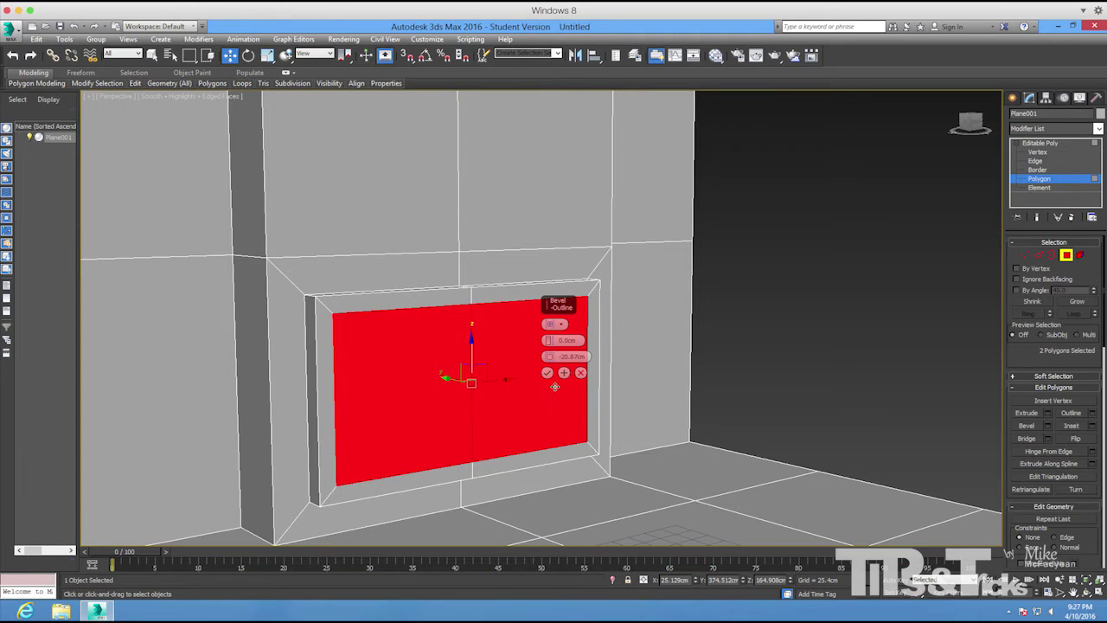
pyautogui.click(564, 372)
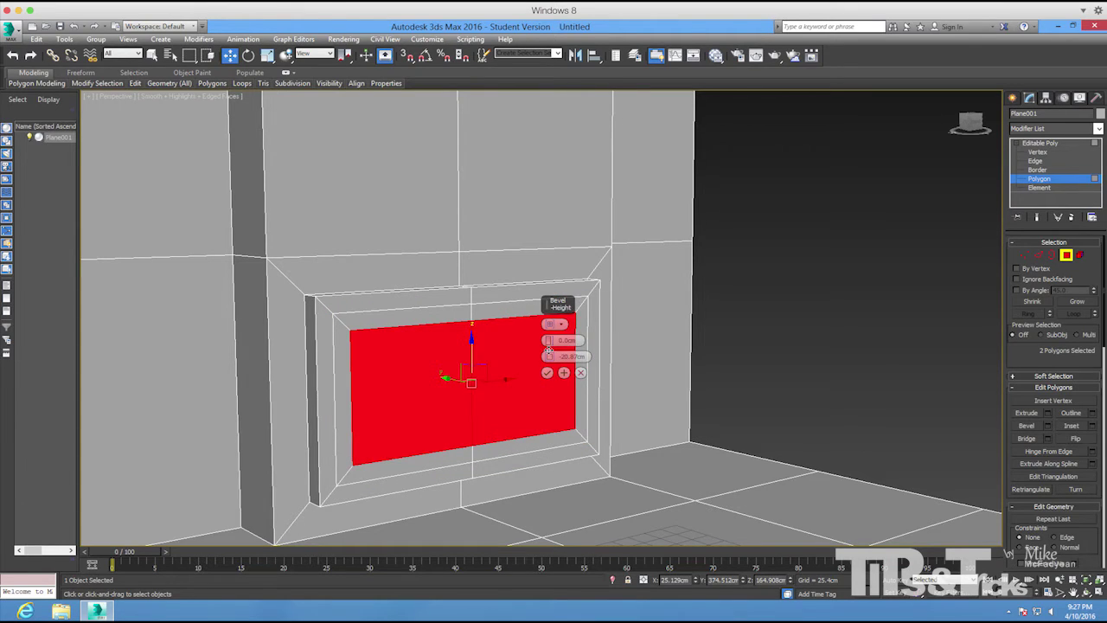
# Recess the polygons inside the frame by about 26 cm and add a flat bevel with an outline of about -5 cm.
pyautogui.rightClick(548, 355)
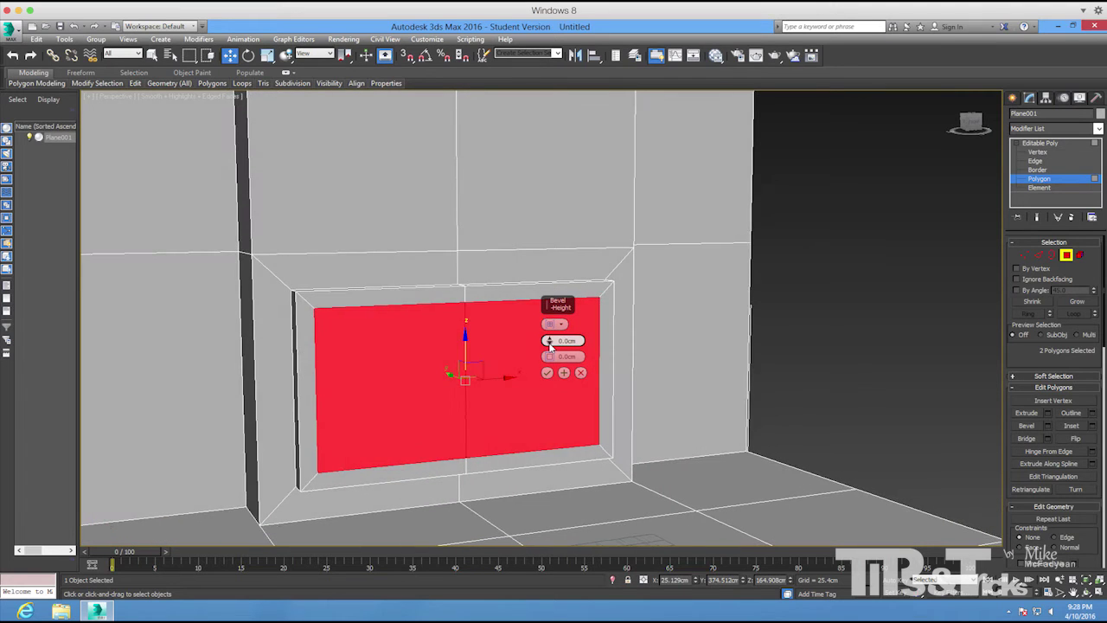
pyautogui.moveTo(548, 342); pyautogui.dragTo(538, 399)
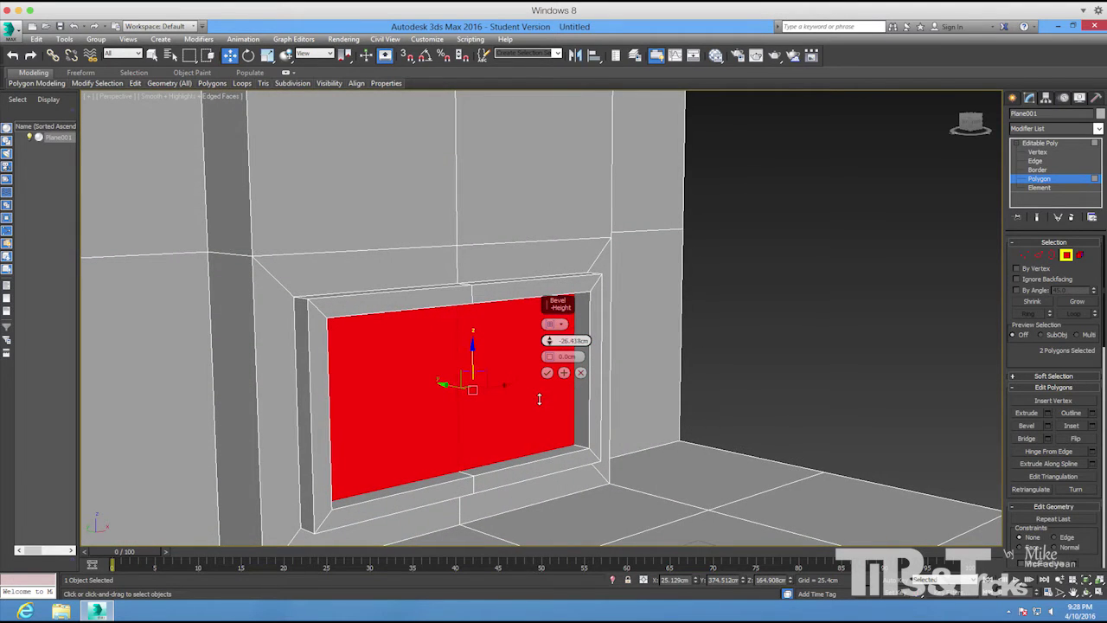
pyautogui.click(564, 372)
pyautogui.moveTo(547, 356); pyautogui.dragTo(546, 357)
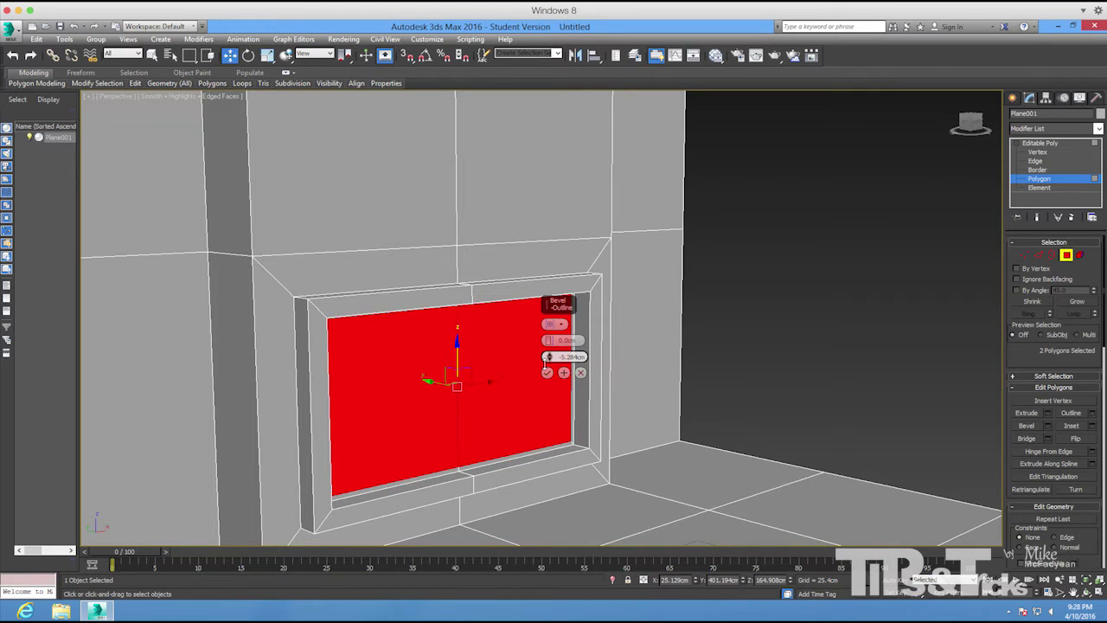
# Bevel the inner polygons to a height of about -174 cm with a 0 cm outline, and deselect them.
pyautogui.rightClick(547, 357)
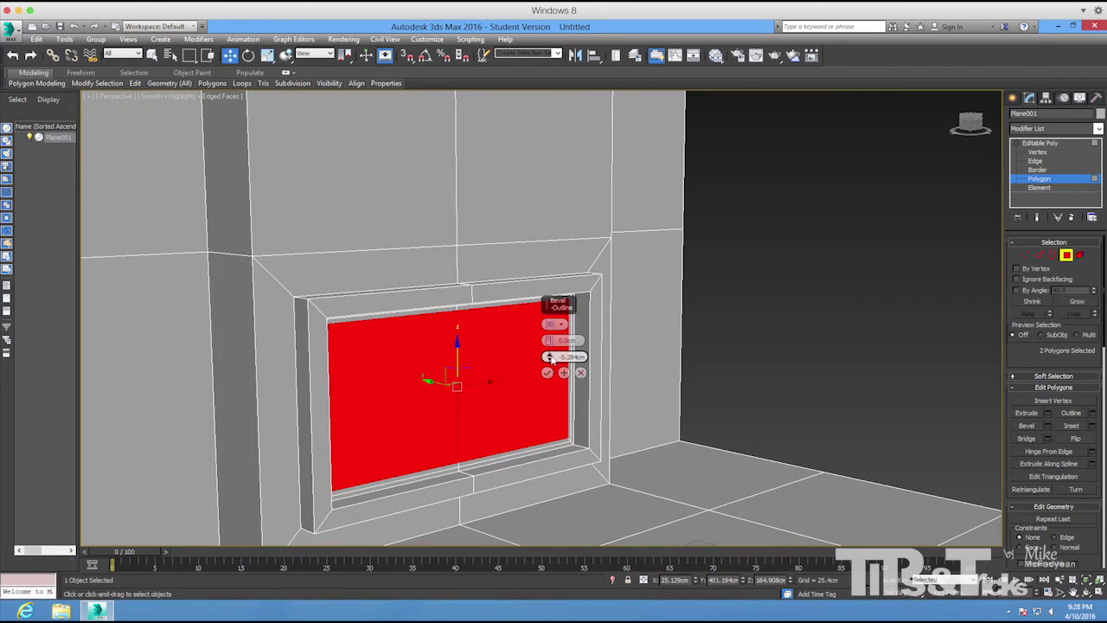
pyautogui.moveTo(548, 342); pyautogui.dragTo(548, 340)
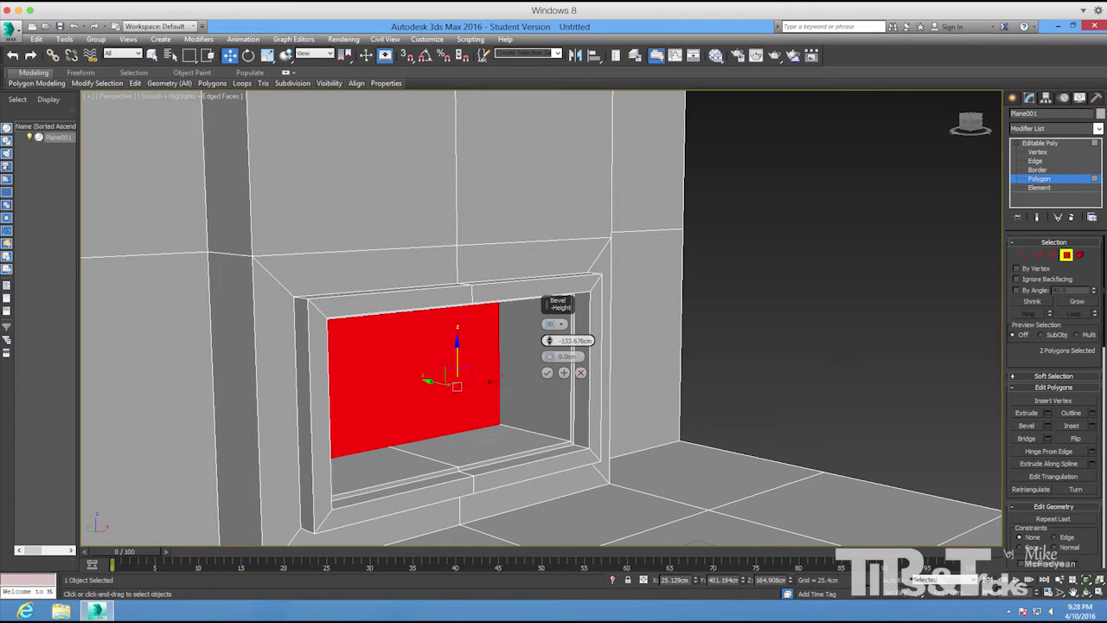
pyautogui.keyDown('alt'); pyautogui.moveTo(536, 419); pyautogui.dragTo(540, 348, button='middle'); pyautogui.keyUp('alt')
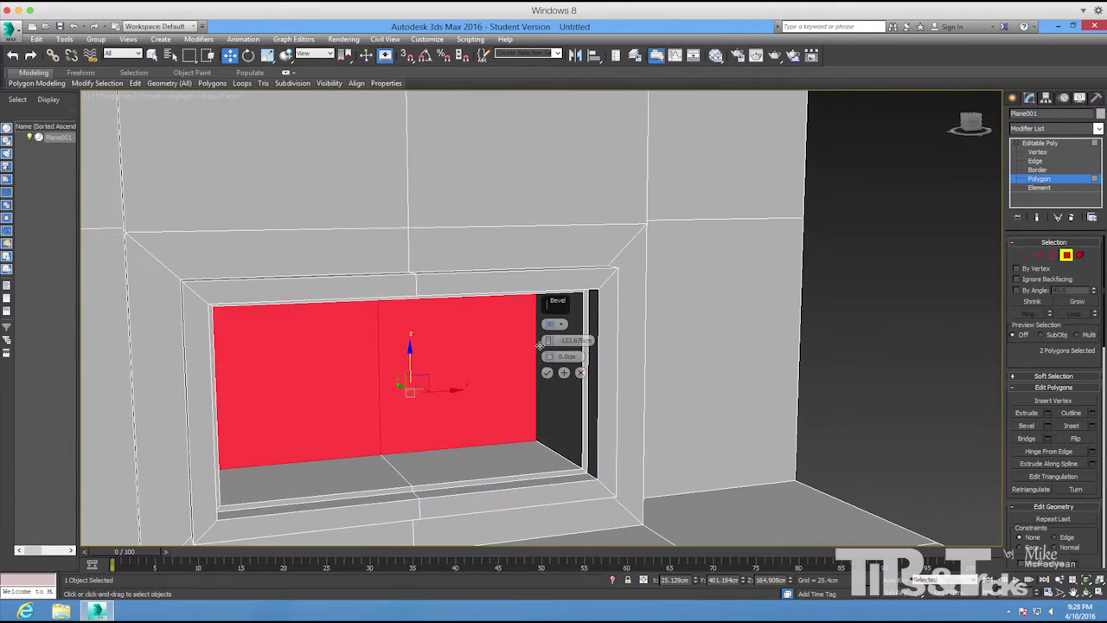
pyautogui.moveTo(548, 341); pyautogui.dragTo(529, 426)
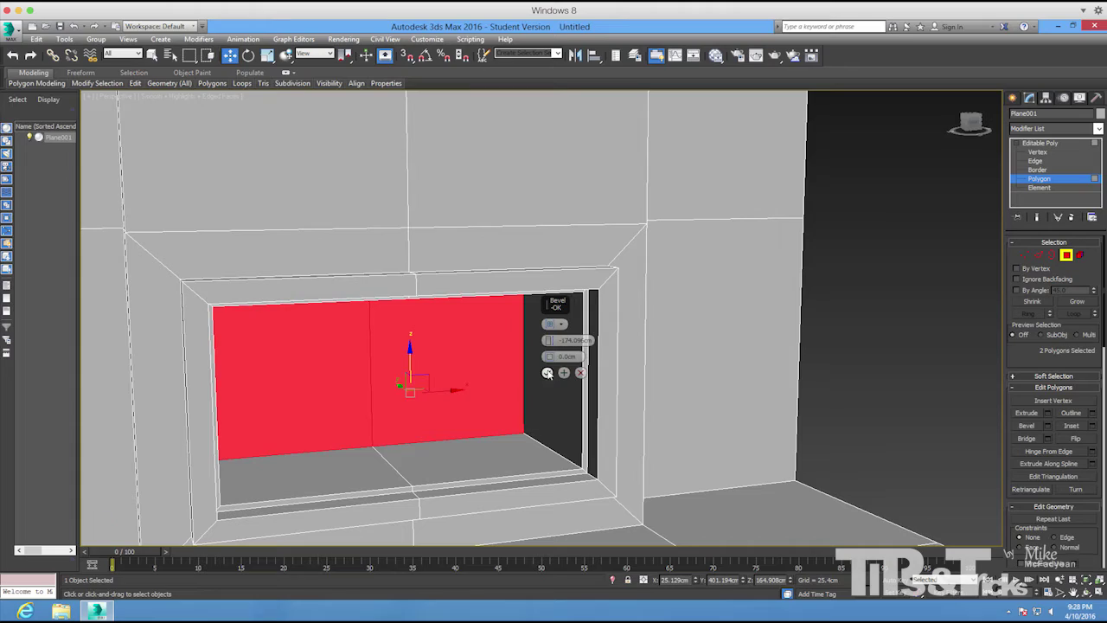
pyautogui.click(547, 373)
pyautogui.click(846, 376)
# Select the two floor polygons of the deep recess, raise them to a height of about 148 cm, and deselect them.
pyautogui.keyDown('alt'); pyautogui.moveTo(846, 376); pyautogui.dragTo(518, 434, button='middle'); pyautogui.keyUp('alt')
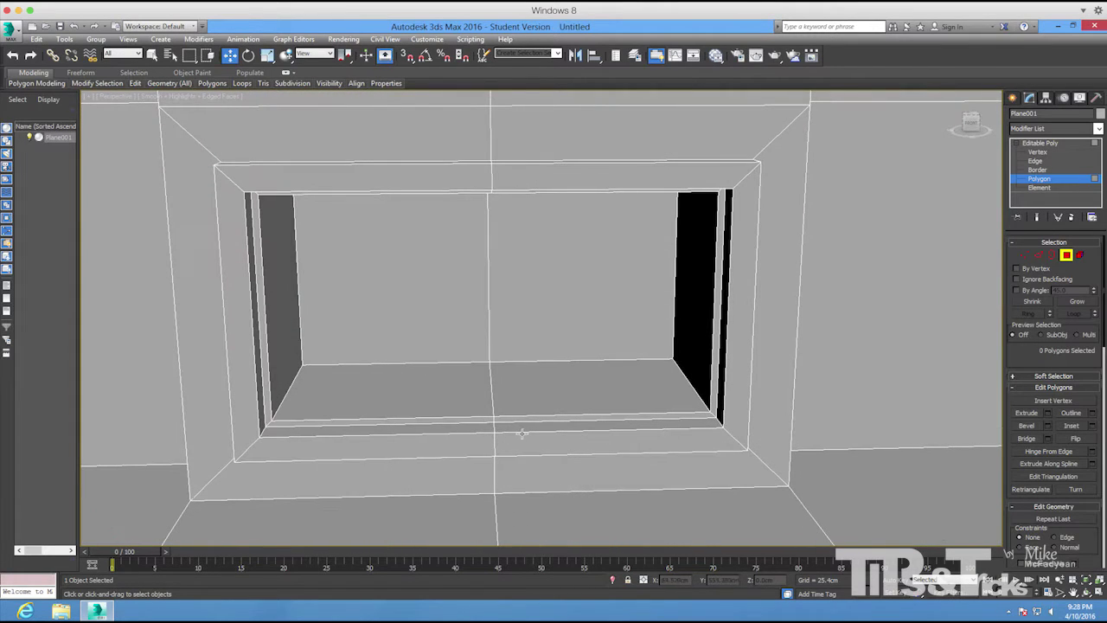
pyautogui.keyDown('alt'); pyautogui.moveTo(741, 354); pyautogui.dragTo(670, 364, button='middle'); pyautogui.keyUp('alt')
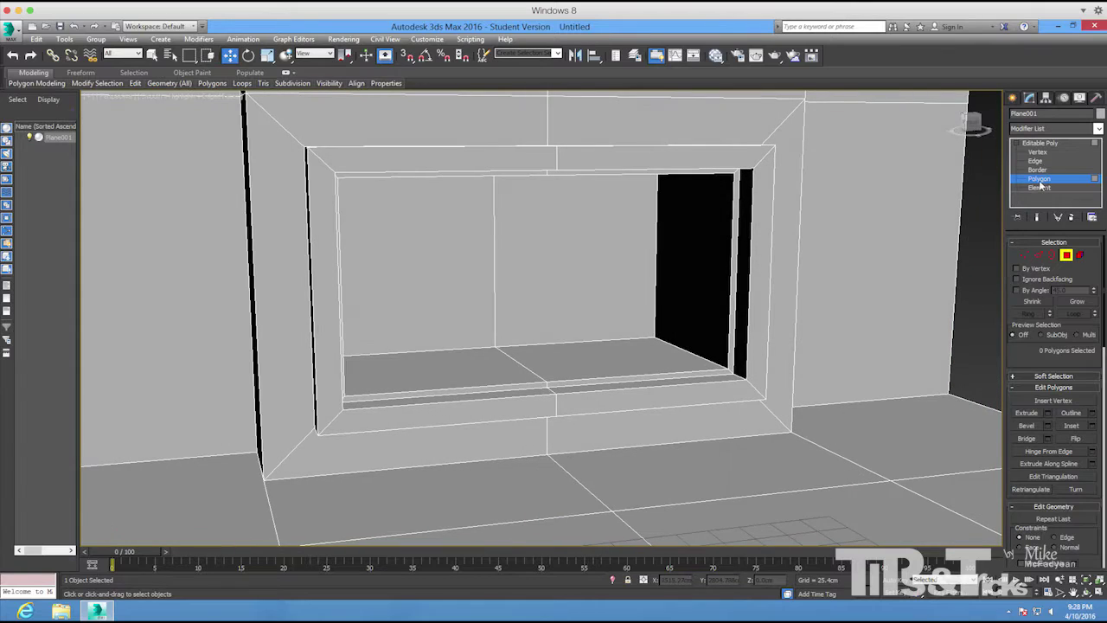
pyautogui.click(609, 353)
pyautogui.keyDown('ctrl'); pyautogui.click(468, 380); pyautogui.keyUp('ctrl')
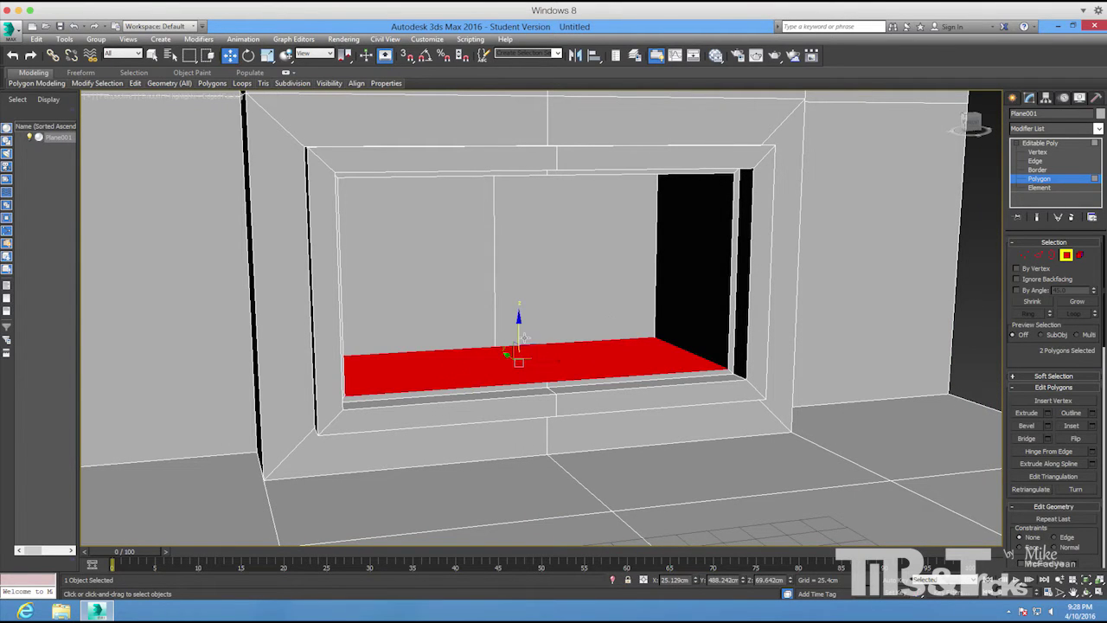
pyautogui.moveTo(516, 338); pyautogui.dragTo(507, 260)
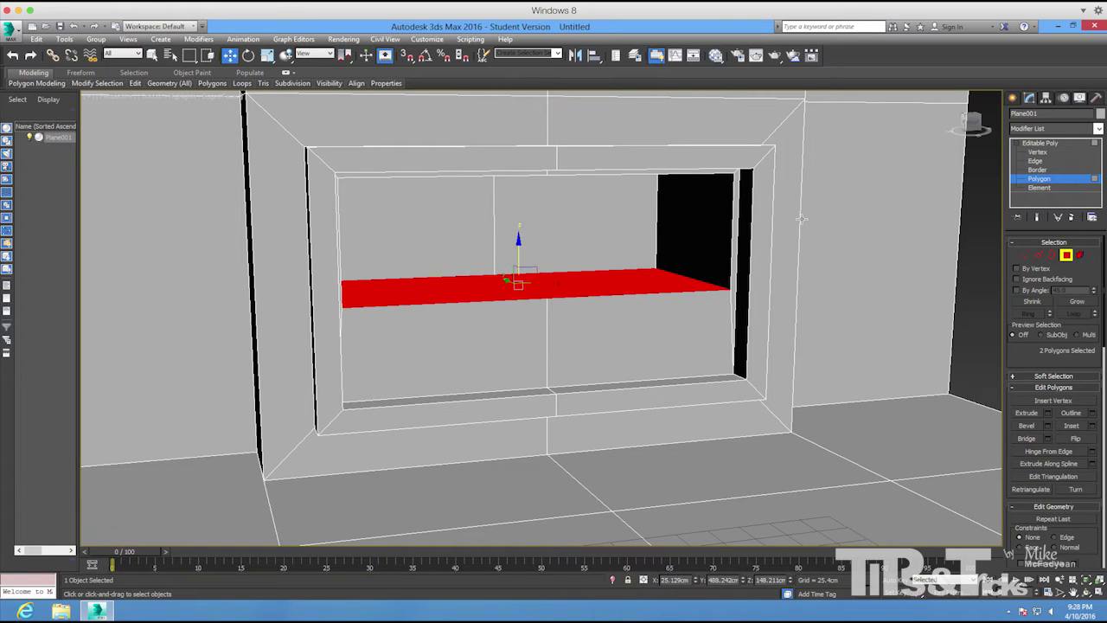
pyautogui.click(958, 345)
# Create a box with AutoGrid on the floor in front of the opening, about 155 cm long, 529 cm wide and 85 cm high.
pyautogui.keyDown('alt'); pyautogui.moveTo(865, 350); pyautogui.dragTo(809, 420, button='middle'); pyautogui.keyUp('alt')
pyautogui.scroll(-3, 818, 395)
pyautogui.keyDown('alt'); pyautogui.moveTo(324, 324); pyautogui.dragTo(312, 328, button='middle'); pyautogui.keyUp('alt')
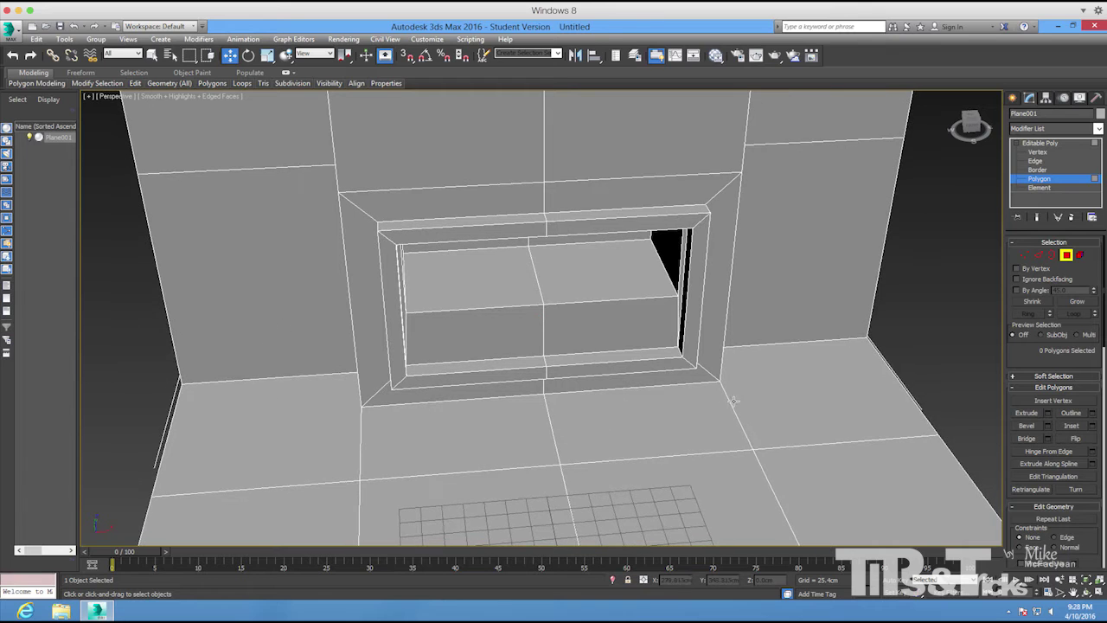
pyautogui.scroll(-2, 730, 398)
pyautogui.click(1013, 99)
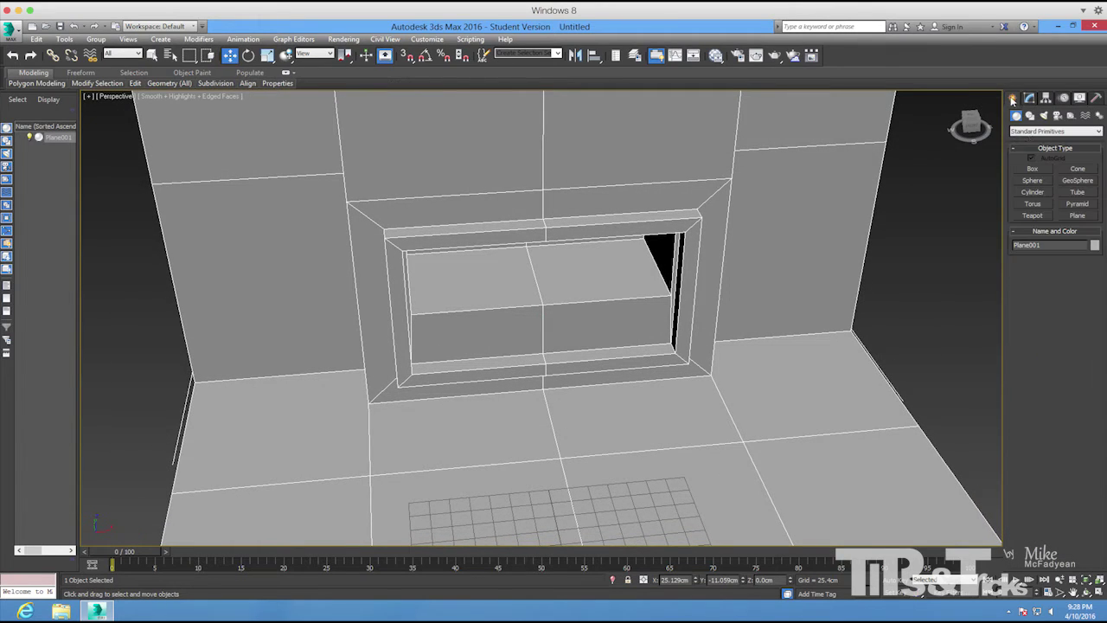
pyautogui.click(1029, 171)
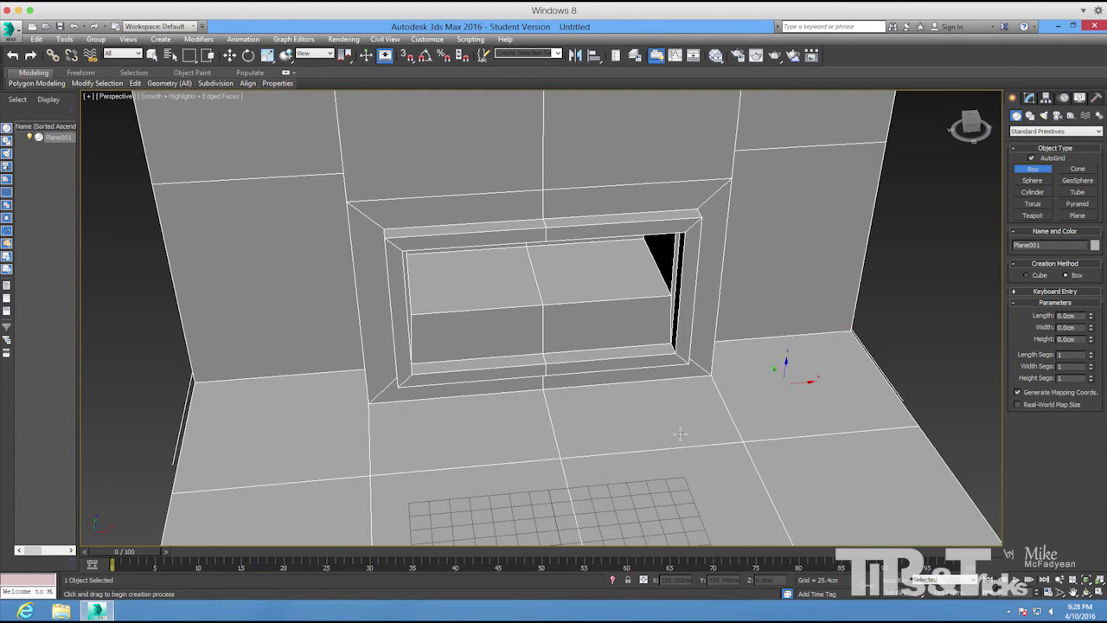
pyautogui.moveTo(359, 432); pyautogui.dragTo(767, 468)
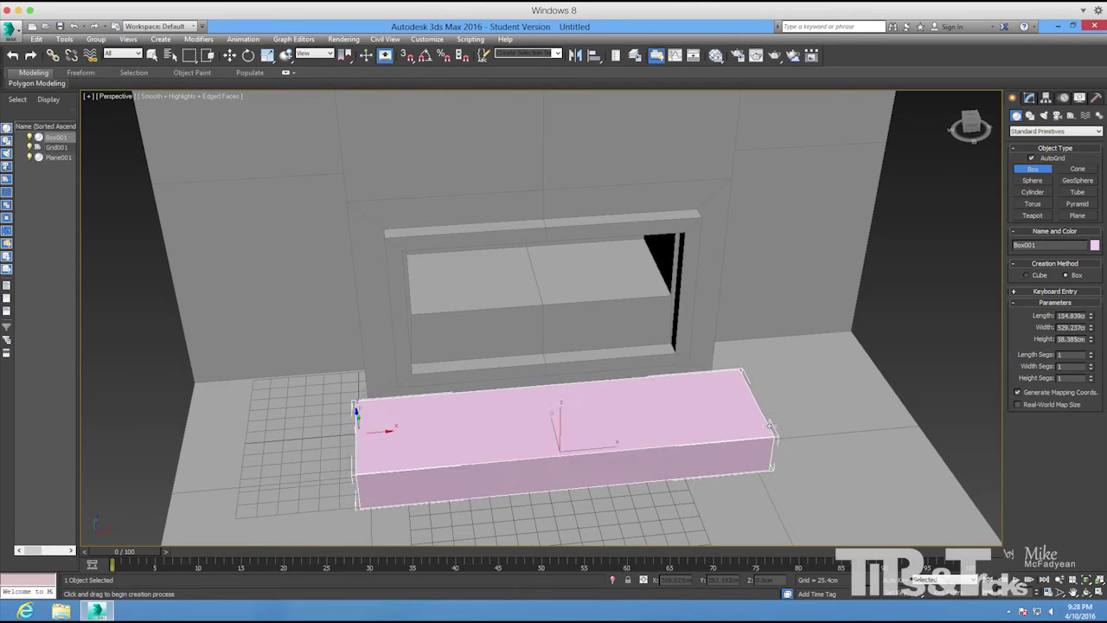
pyautogui.click(772, 412)
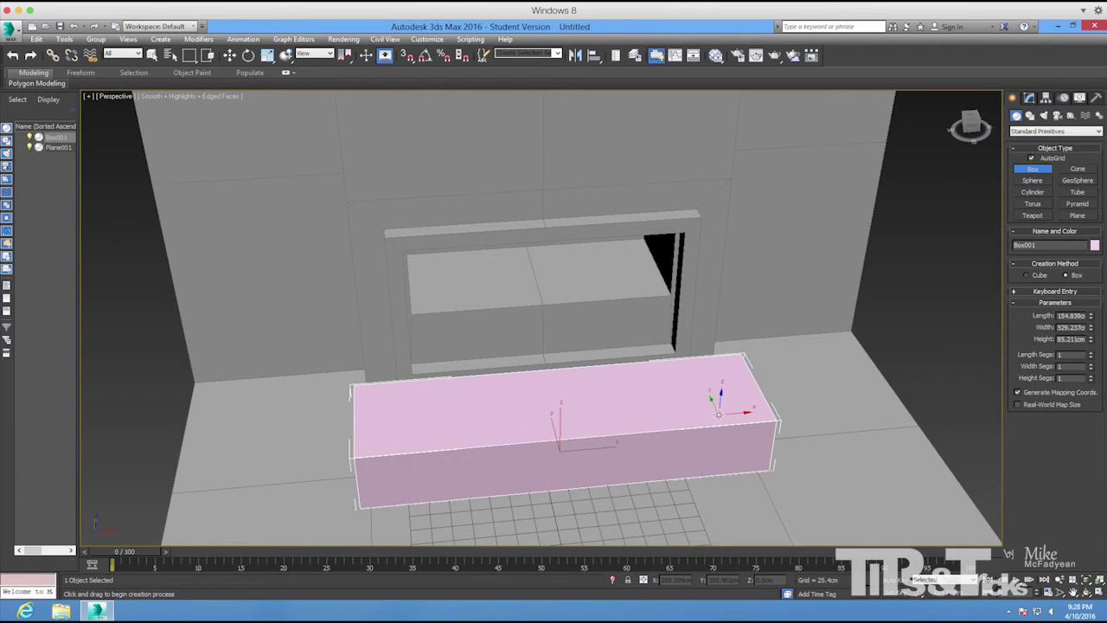
pyautogui.rightClick(719, 415)
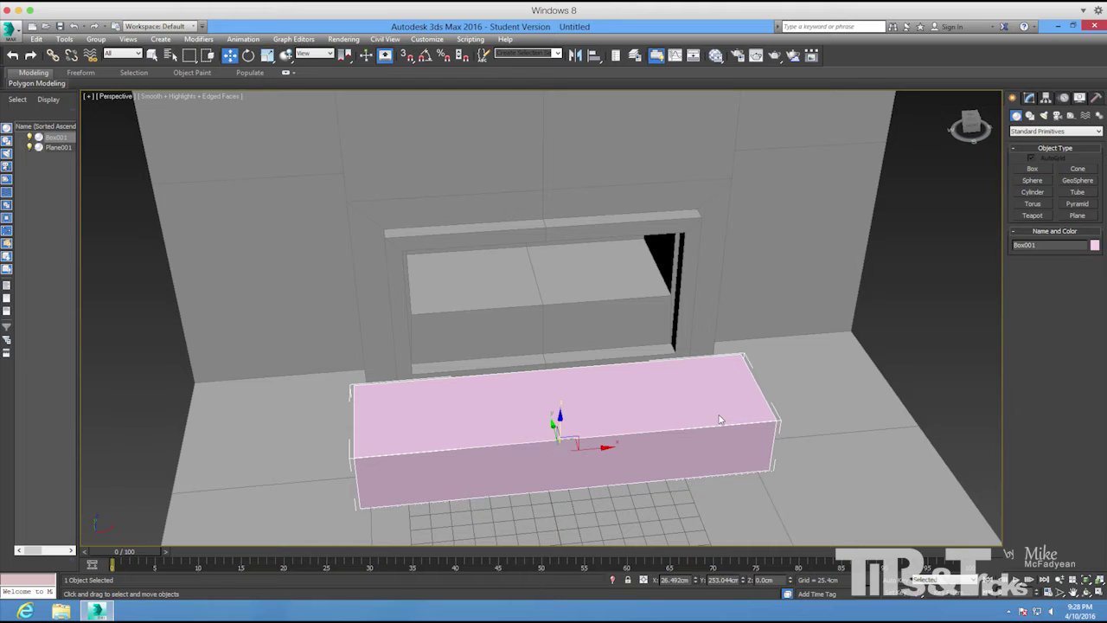
# Change the box's object color to grey.
pyautogui.click(1030, 97)
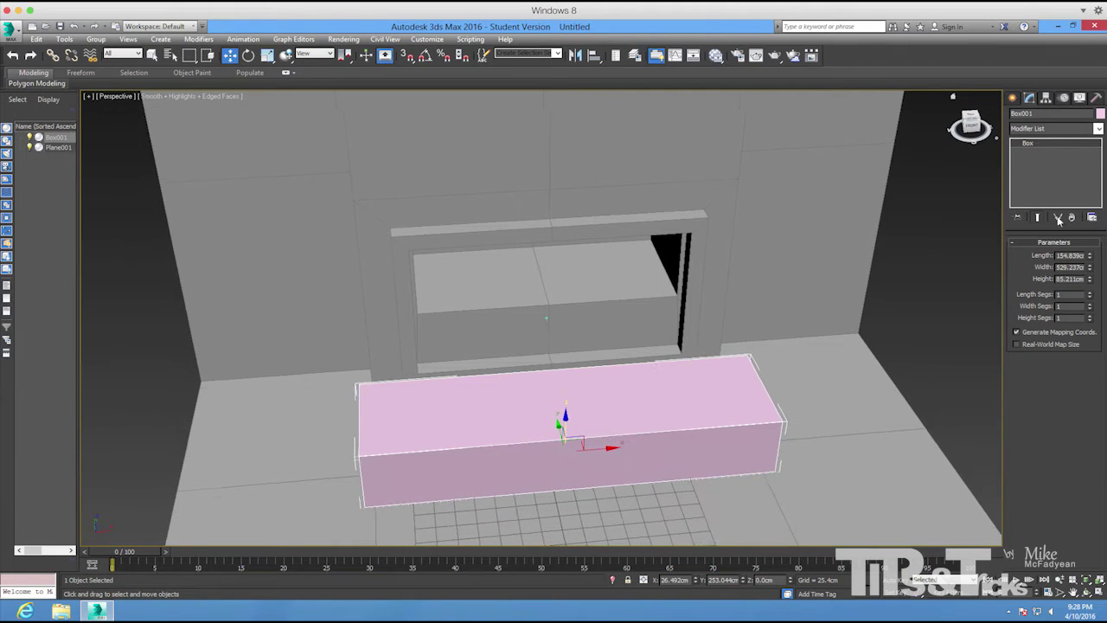
pyautogui.click(1100, 114)
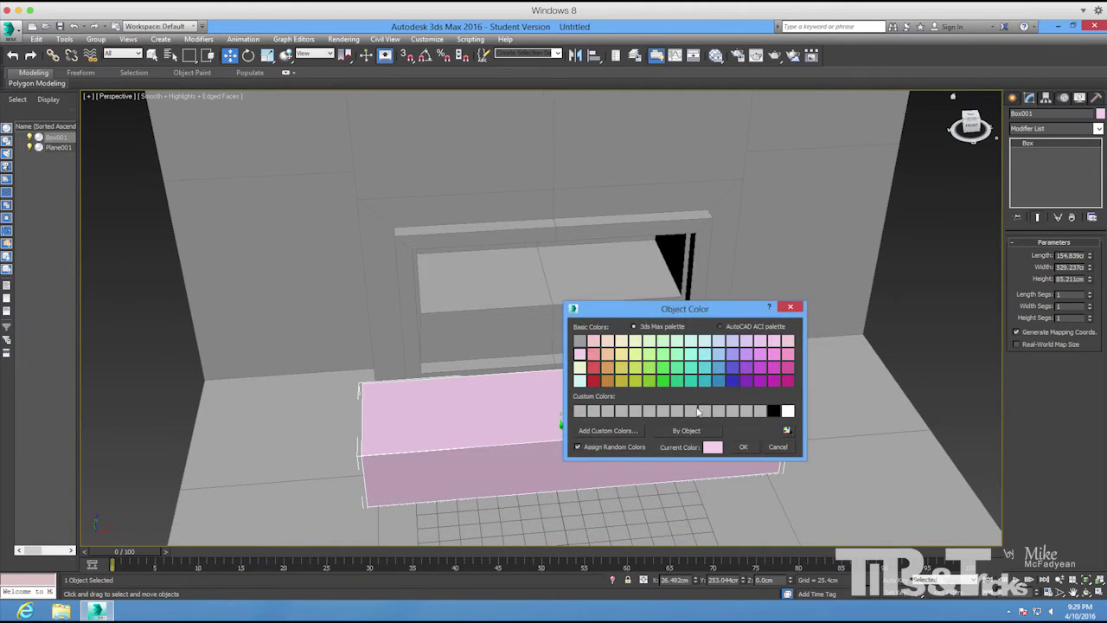
pyautogui.click(749, 449)
# Move the box back against the wall beneath the frame, lower it to about -5 cm, and center it sideways at about X 19 cm.
pyautogui.keyDown('alt'); pyautogui.moveTo(980, 298); pyautogui.dragTo(588, 412, button='middle'); pyautogui.keyUp('alt')
pyautogui.moveTo(591, 414); pyautogui.dragTo(482, 378)
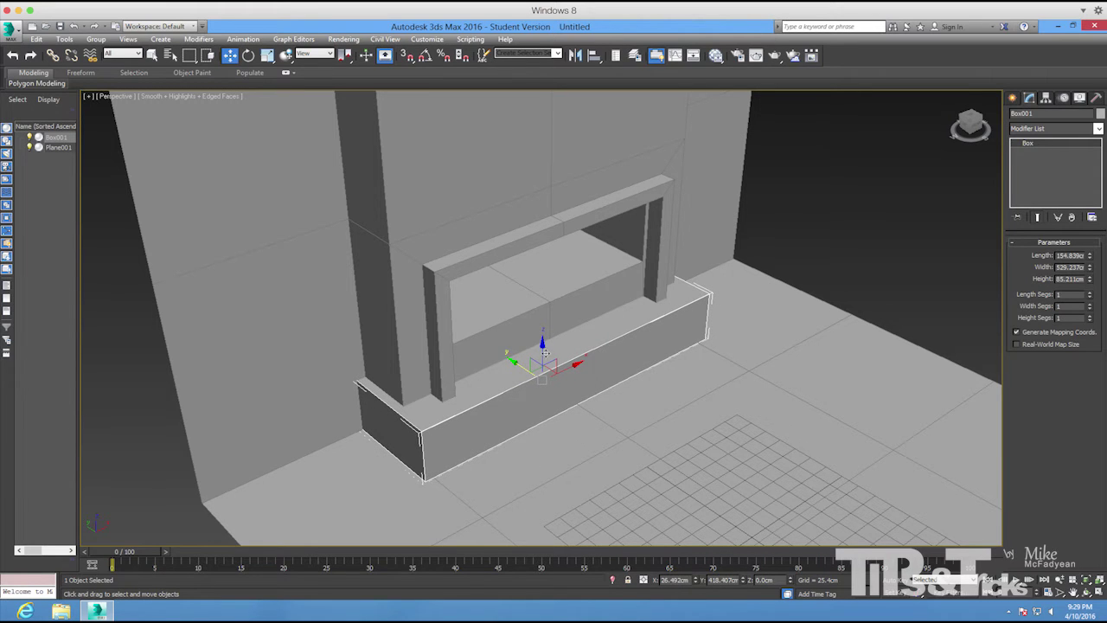
pyautogui.moveTo(543, 353); pyautogui.dragTo(543, 358)
pyautogui.keyDown('alt'); pyautogui.moveTo(644, 363); pyautogui.dragTo(567, 374, button='middle'); pyautogui.keyUp('alt')
pyautogui.moveTo(587, 411); pyautogui.dragTo(582, 411)
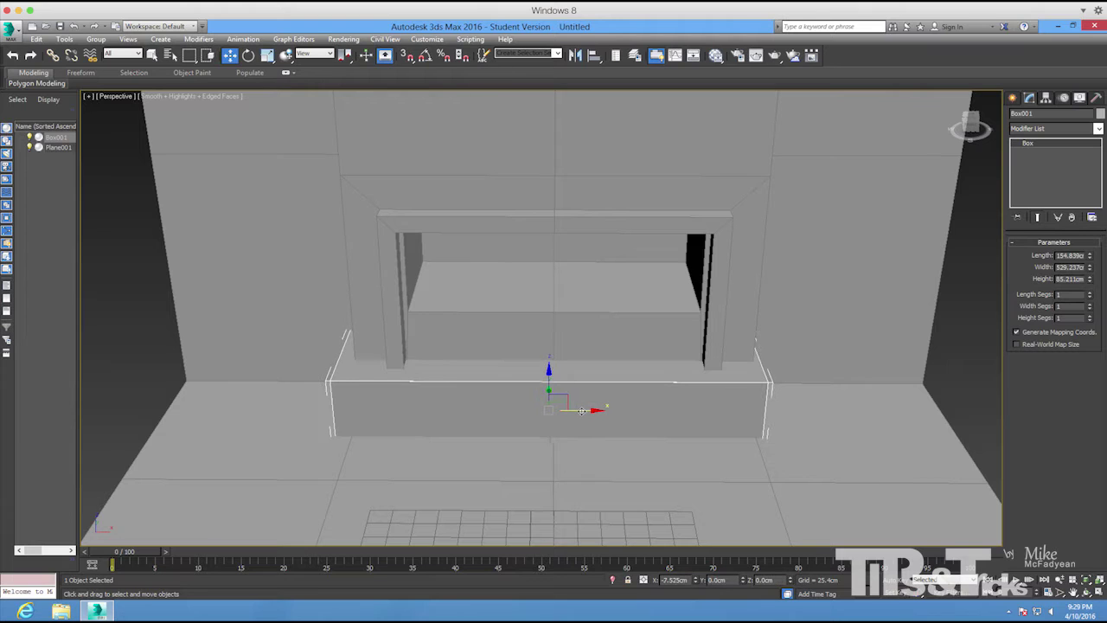
# Increase the box's length to about 248 cm and width to about 667 cm, and recenter it at about X 26 cm.
pyautogui.moveTo(1090, 258); pyautogui.dragTo(1090, 219)
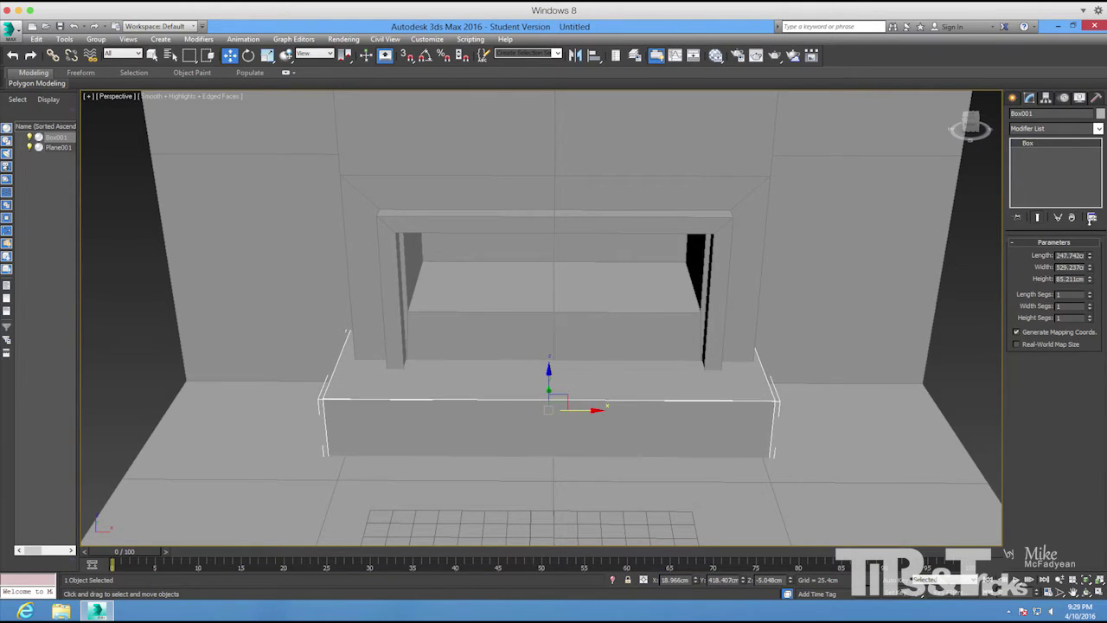
pyautogui.moveTo(1091, 271); pyautogui.dragTo(1089, 267)
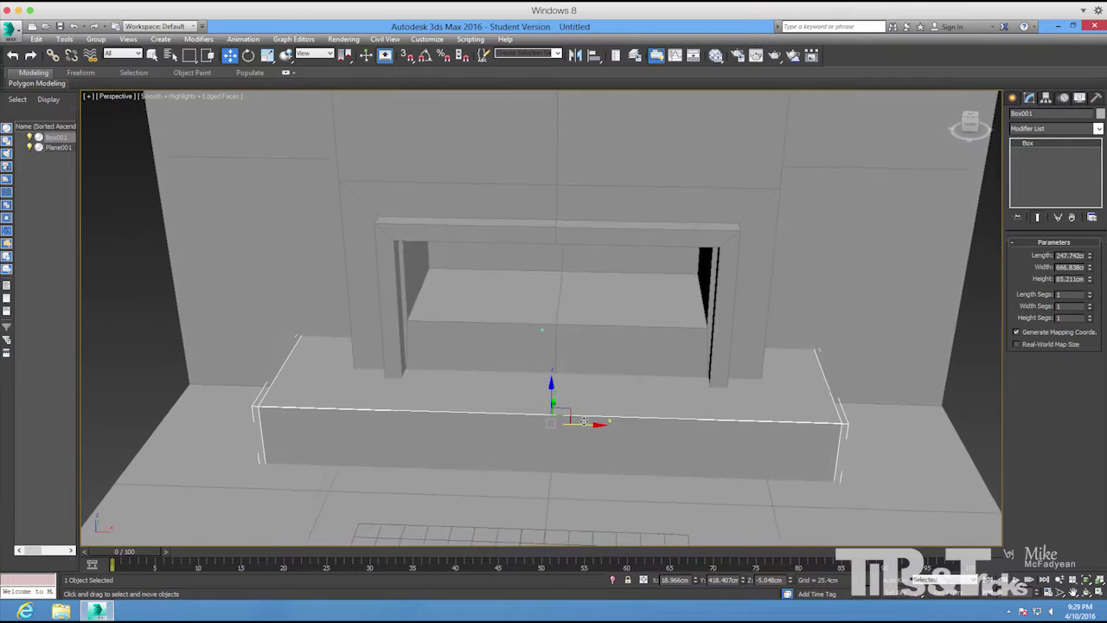
pyautogui.moveTo(585, 425); pyautogui.dragTo(592, 424)
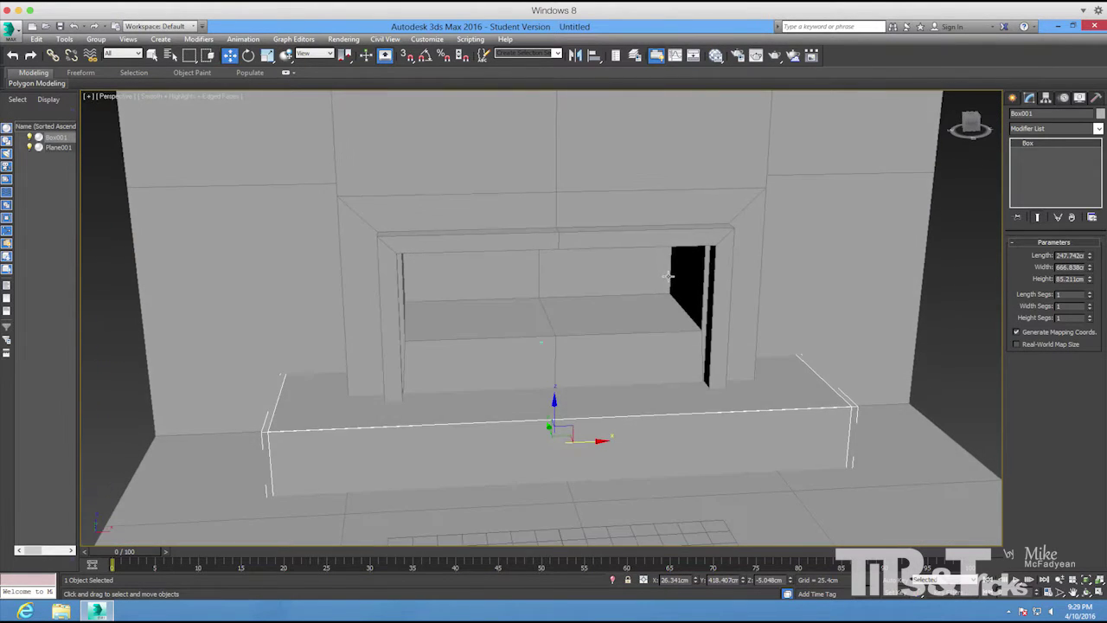
# Lower the two floor polygons of the recessed opening by about 65 cm, to about Z 82 cm, near the hearth top.
pyautogui.click(669, 275)
pyautogui.click(1053, 179)
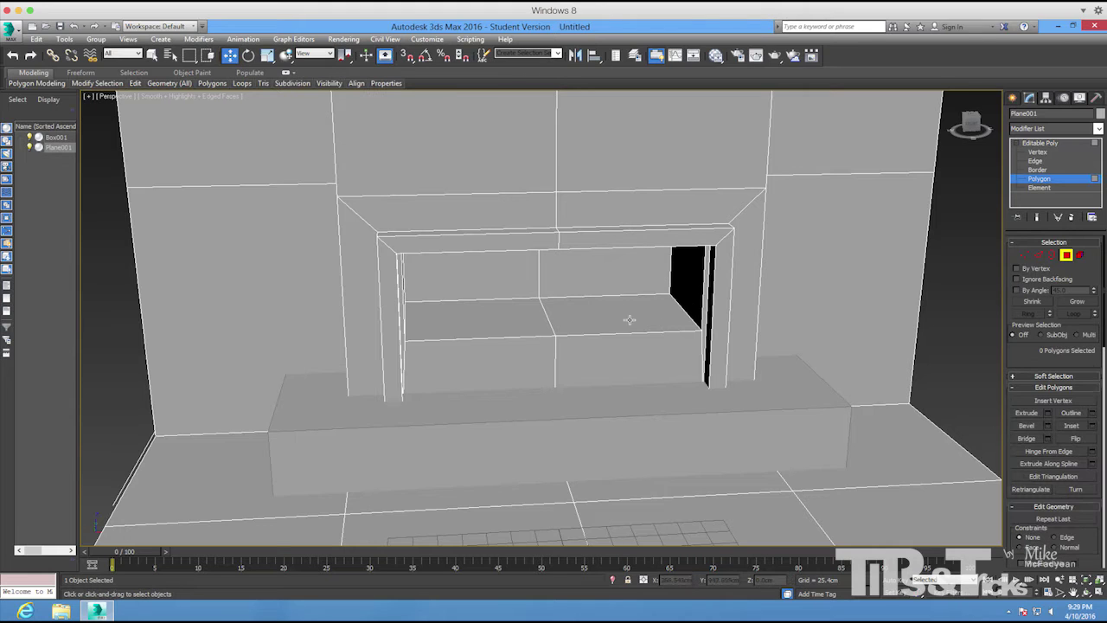
pyautogui.click(645, 308)
pyautogui.keyDown('ctrl'); pyautogui.click(467, 326); pyautogui.keyUp('ctrl')
pyautogui.moveTo(547, 278); pyautogui.dragTo(551, 329)
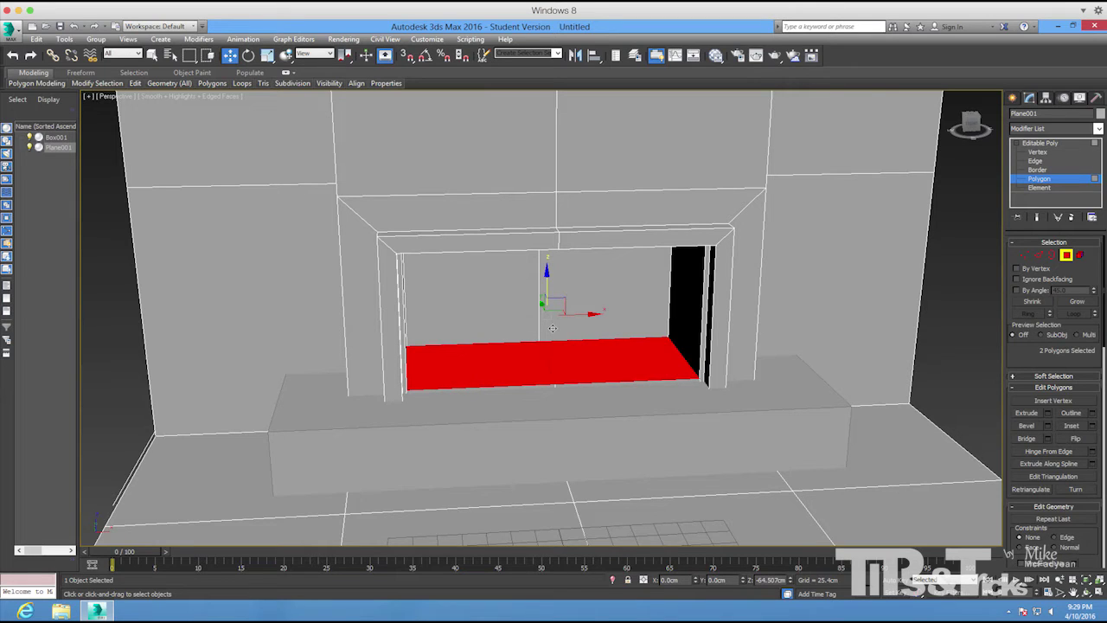
pyautogui.moveTo(552, 328); pyautogui.dragTo(552, 328)
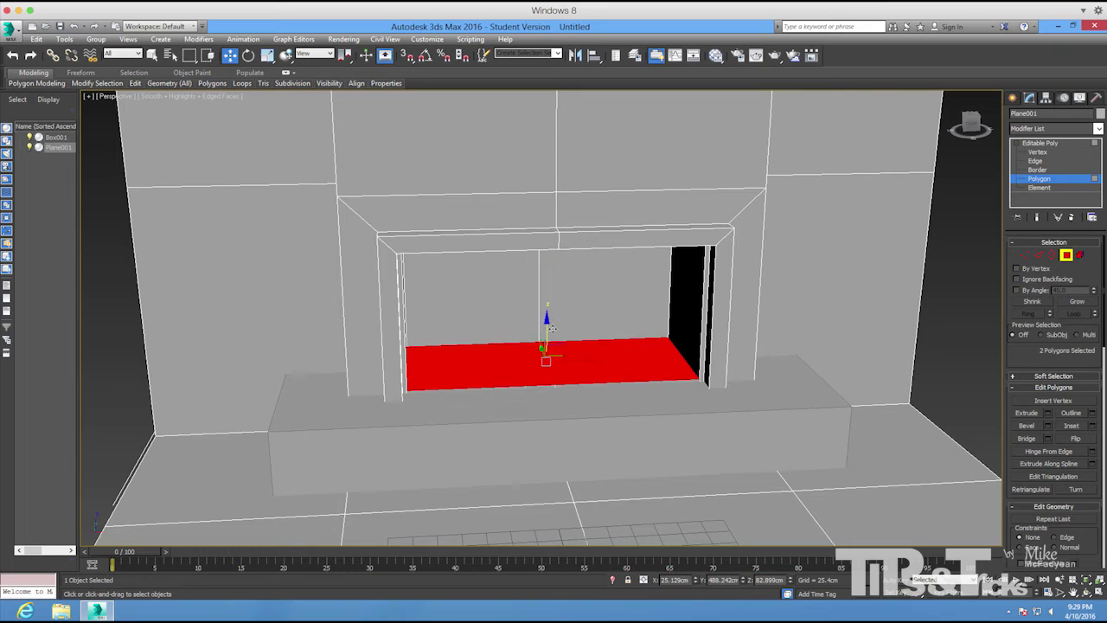
pyautogui.moveTo(547, 329); pyautogui.dragTo(547, 328)
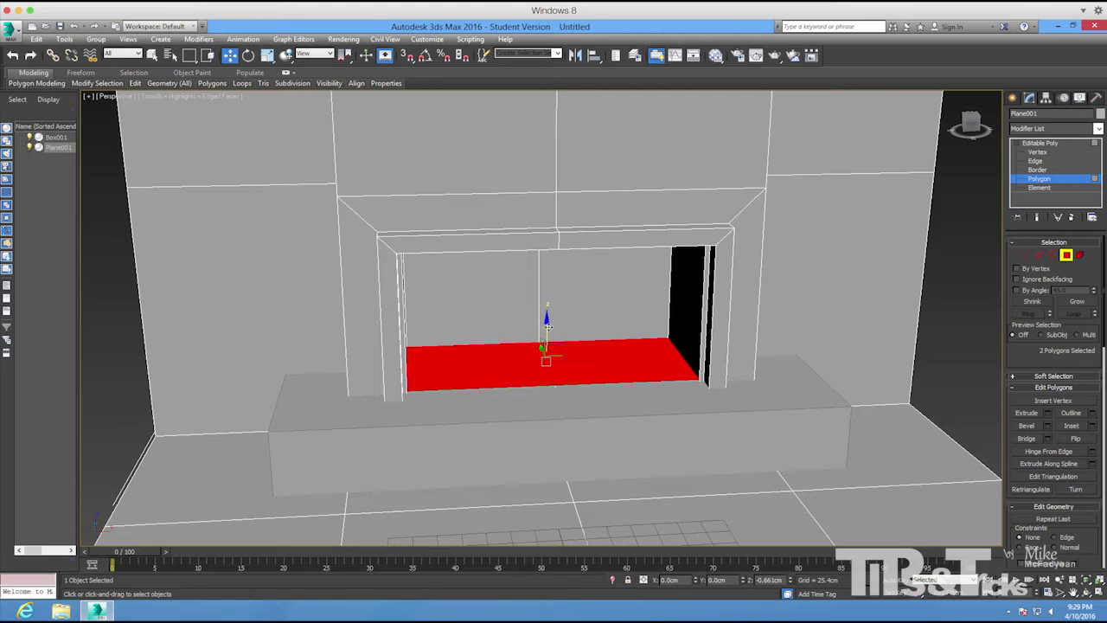
pyautogui.click(951, 306)
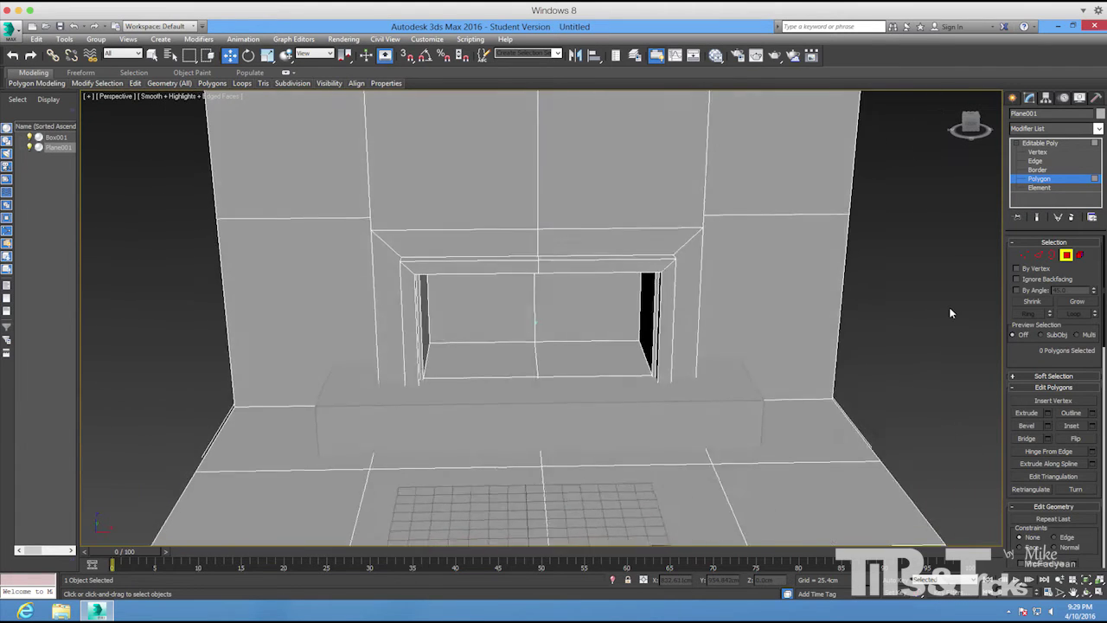
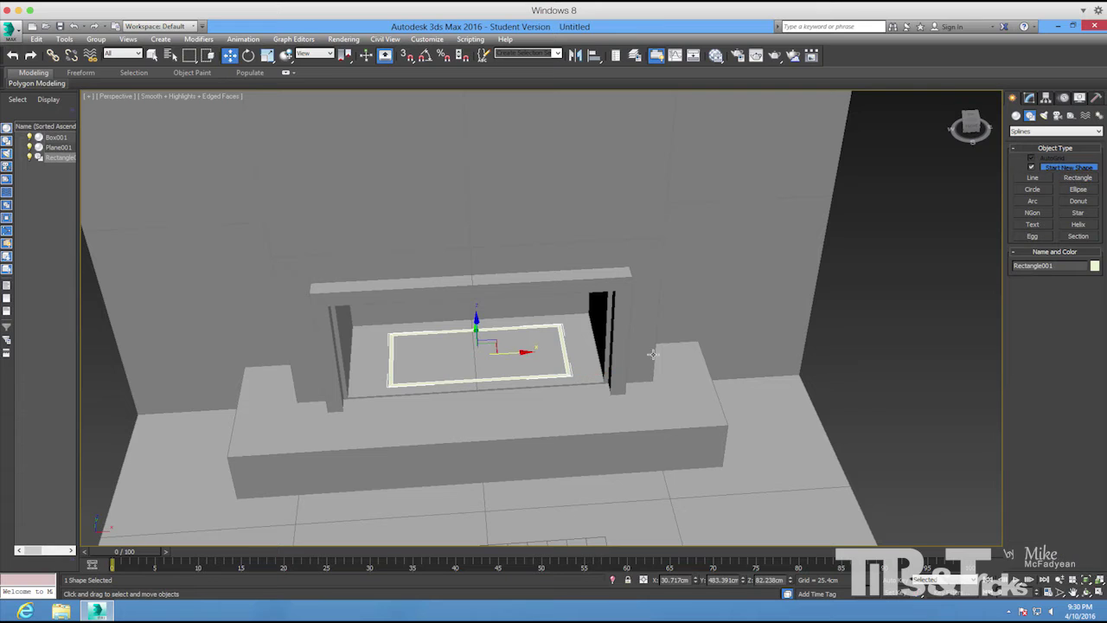
# Turn off viewport rendering for the rectangle spline inside the opening.
pyautogui.click(1029, 98)
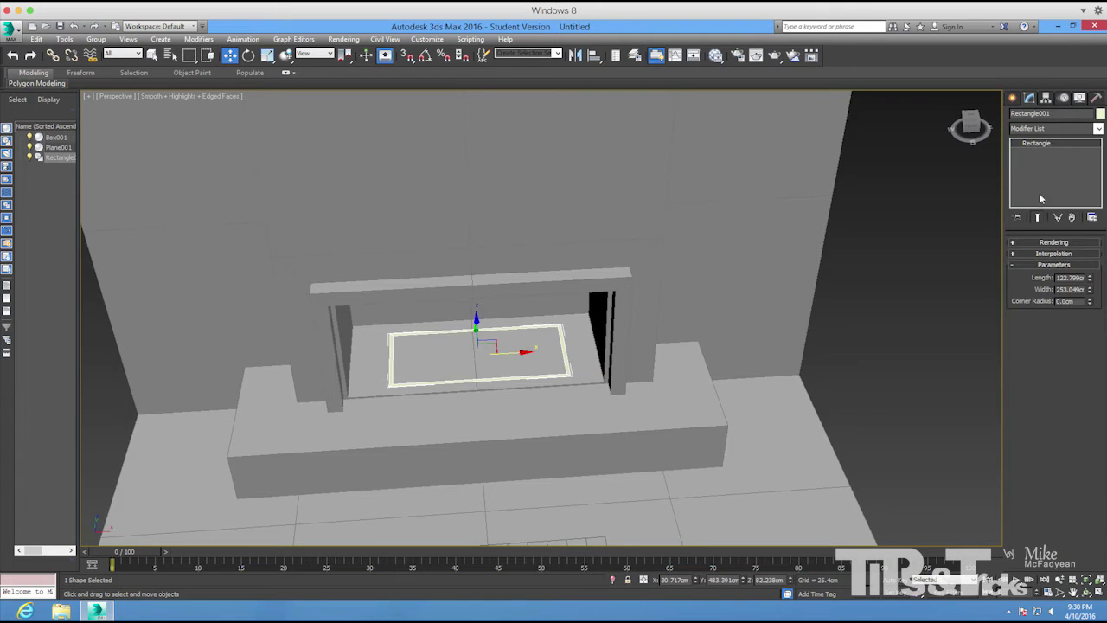
pyautogui.click(1046, 243)
pyautogui.click(1015, 260)
# Shift the rectangle sideways to about X 24 cm and clone it upward as two copies spaced about 22 cm apart.
pyautogui.keyDown('alt'); pyautogui.moveTo(444, 432); pyautogui.dragTo(478, 423, button='middle'); pyautogui.keyUp('alt')
pyautogui.scroll(2, 479, 410)
pyautogui.scroll(1, 508, 404)
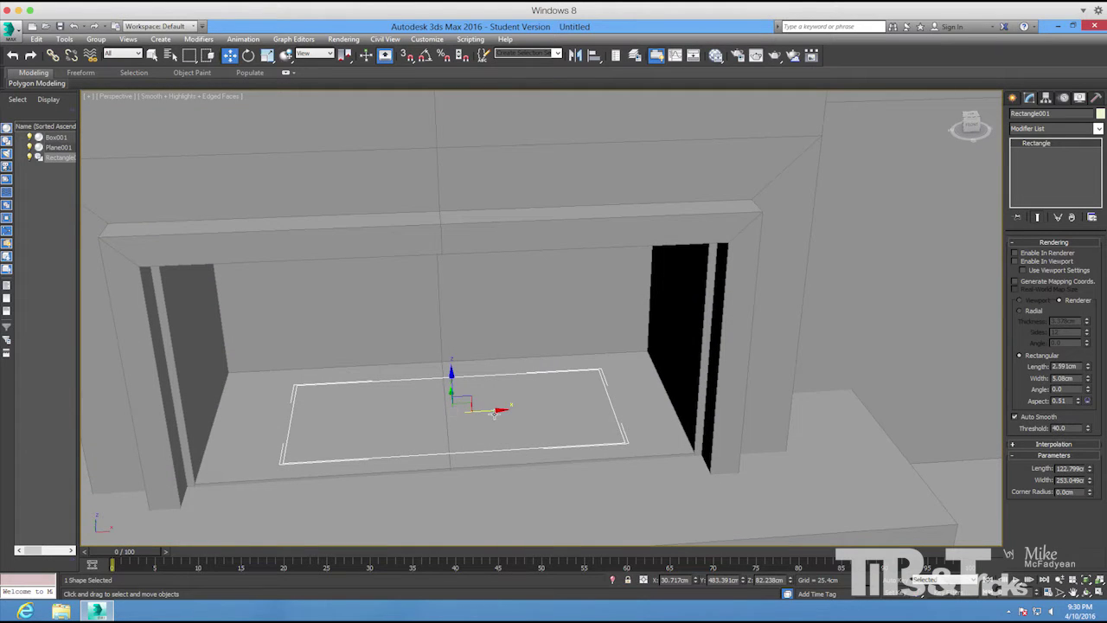
pyautogui.moveTo(493, 410)
pyautogui.mouseDown()
pyautogui.moveTo(445, 380)
pyautogui.moveTo(445, 357)
pyautogui.mouseUp()
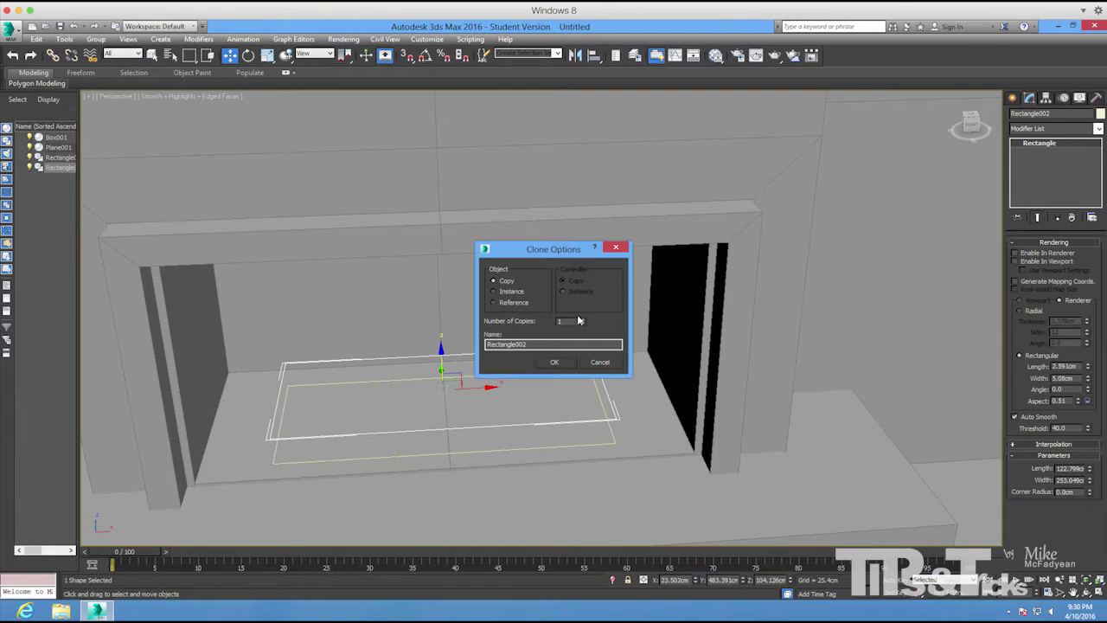
pyautogui.click(567, 362)
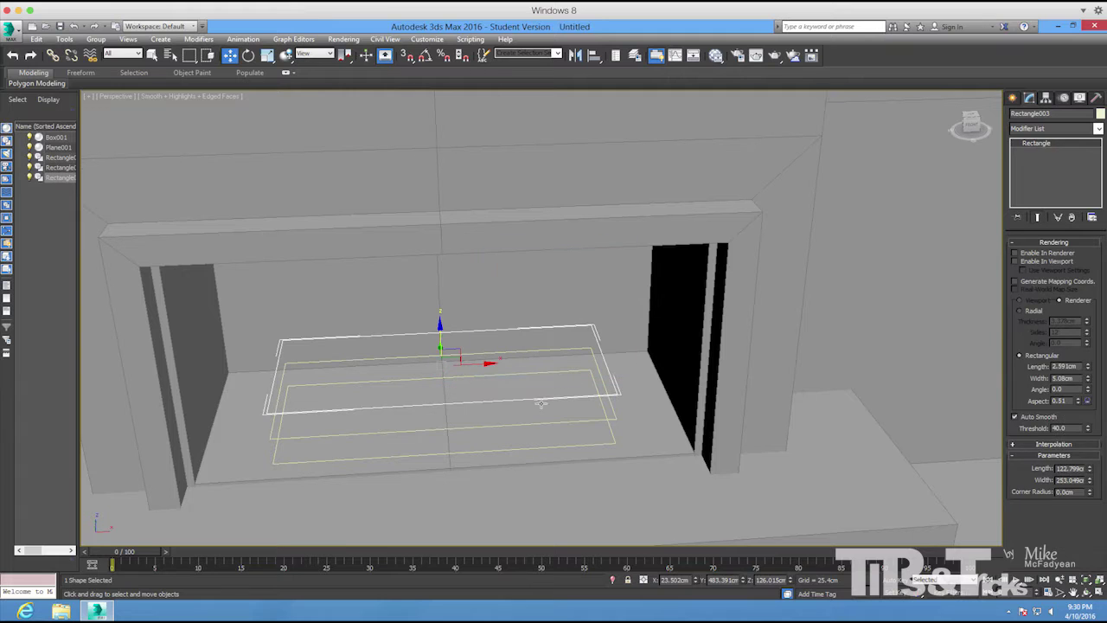
# Convert the top rectangle to an Editable Spline and attach the middle and bottom rectangles to it.
pyautogui.keyDown('alt'); pyautogui.moveTo(384, 483); pyautogui.dragTo(411, 480, button='middle'); pyautogui.keyUp('alt')
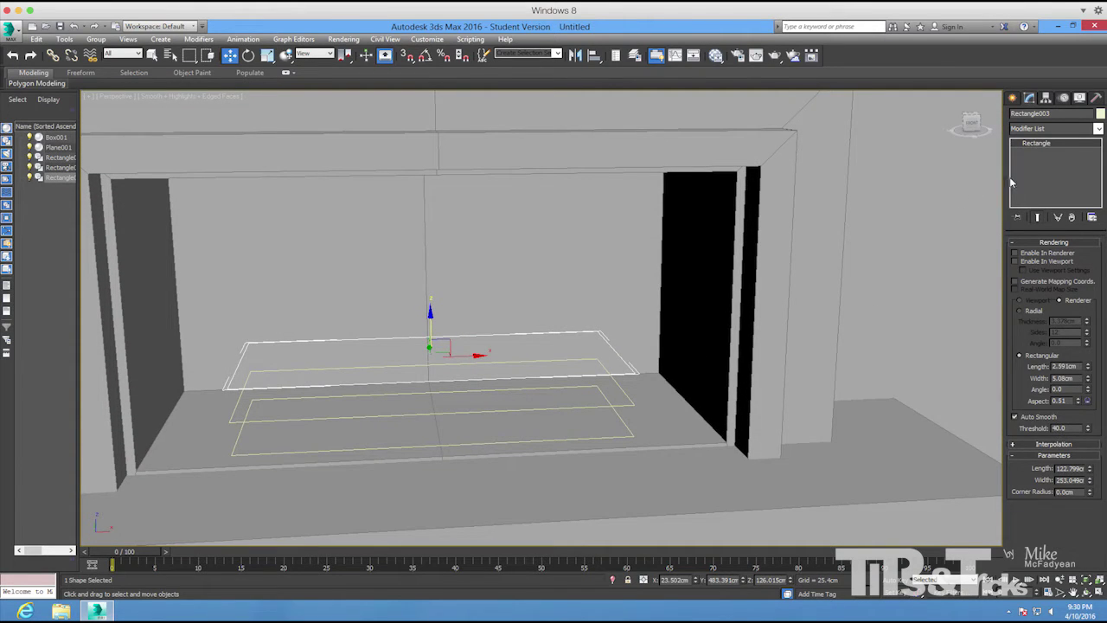
pyautogui.rightClick(1052, 143)
pyautogui.click(1054, 213)
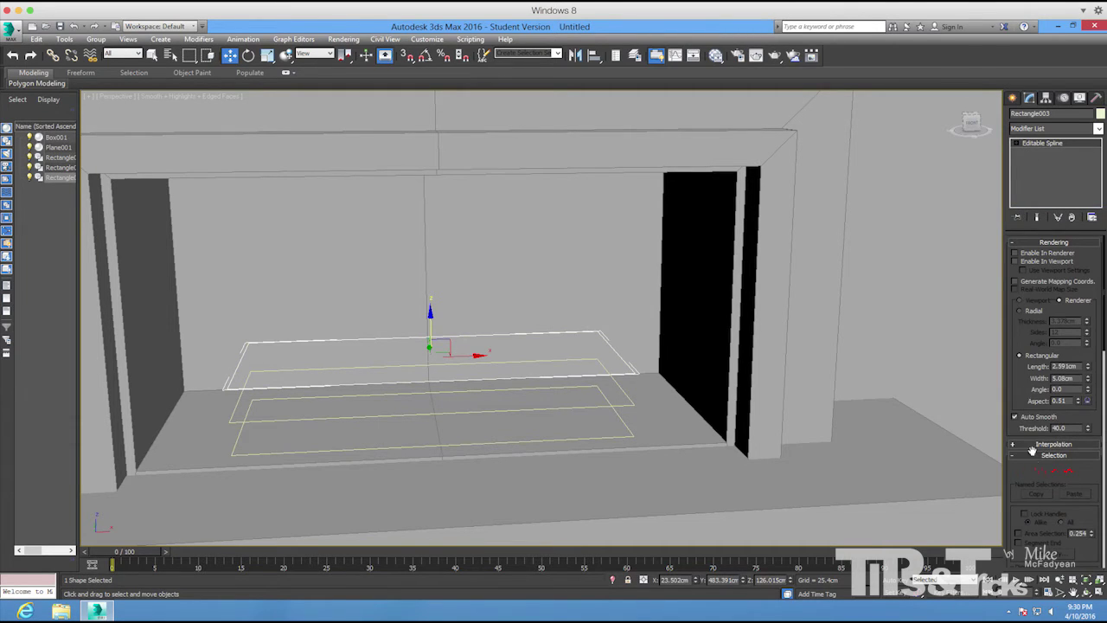
pyautogui.moveTo(1029, 472); pyautogui.dragTo(1047, 270)
pyautogui.click(1030, 476)
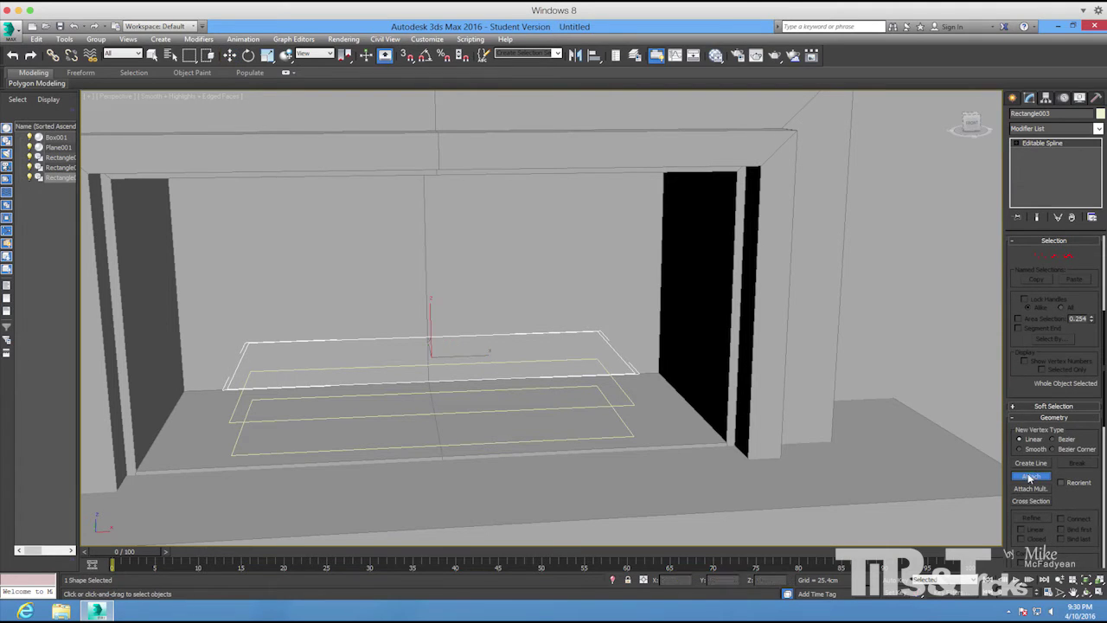
pyautogui.click(584, 403)
pyautogui.click(588, 438)
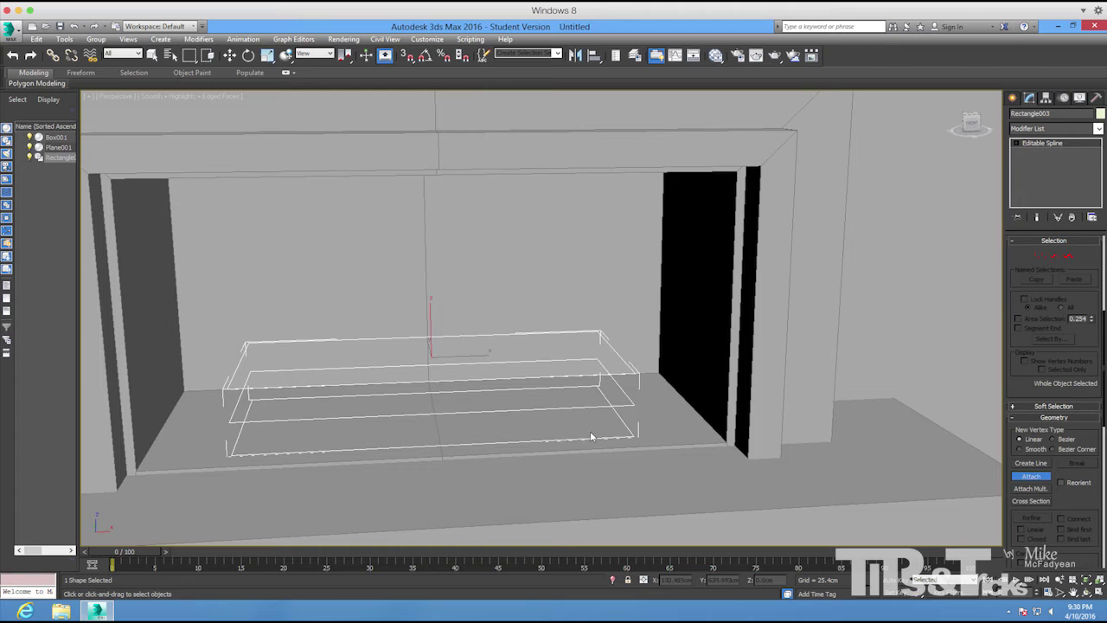
pyautogui.rightClick(589, 431)
# Hide all objects except the combined rectangle spline.
pyautogui.rightClick(487, 368)
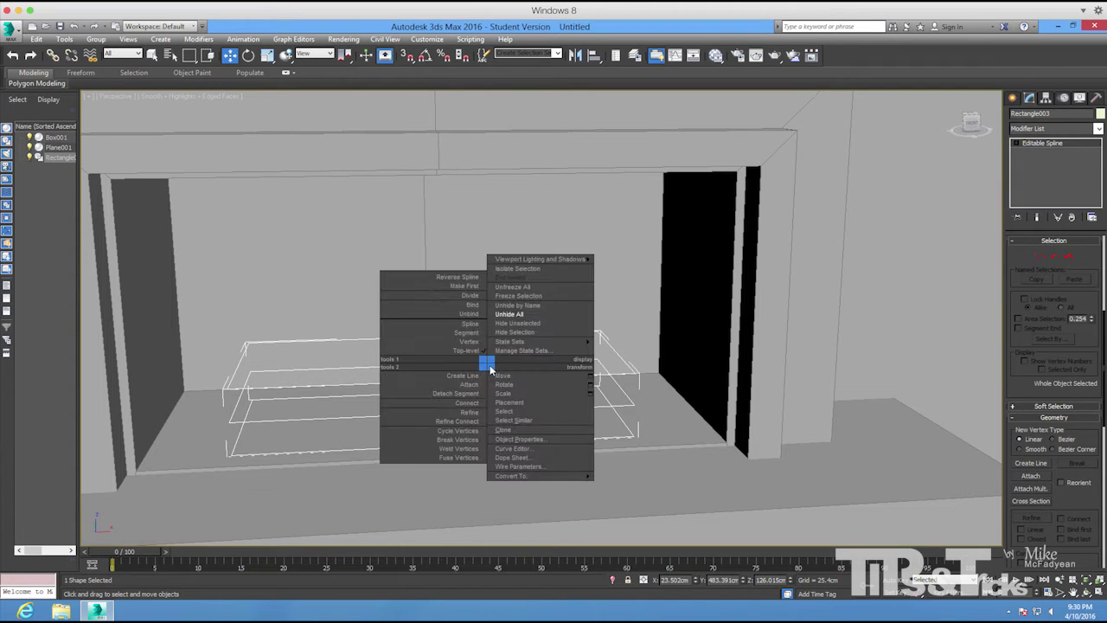
pyautogui.click(517, 323)
pyautogui.keyDown('alt'); pyautogui.moveTo(472, 433); pyautogui.dragTo(483, 434, button='middle'); pyautogui.keyUp('alt')
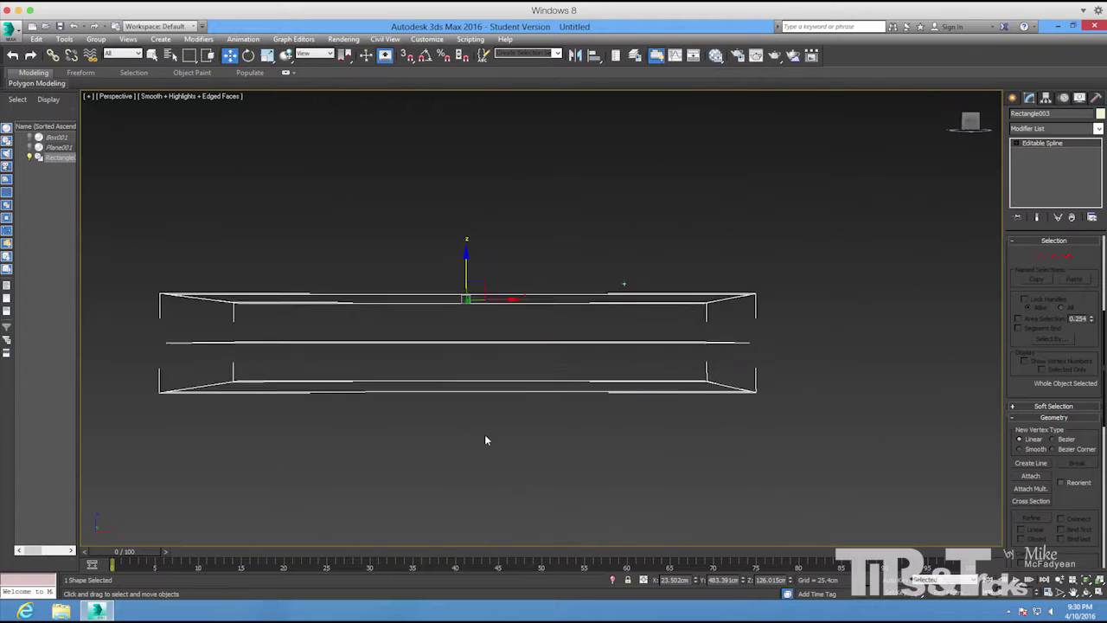
pyautogui.scroll(2, 484, 439)
# Connect the bottom, middle and top rectangles at their corners with Cross Section at the Spline level.
pyautogui.click(1017, 144)
pyautogui.click(1035, 171)
pyautogui.keyDown('alt'); pyautogui.moveTo(986, 276); pyautogui.dragTo(731, 416, button='middle'); pyautogui.keyUp('alt')
pyautogui.click(725, 412)
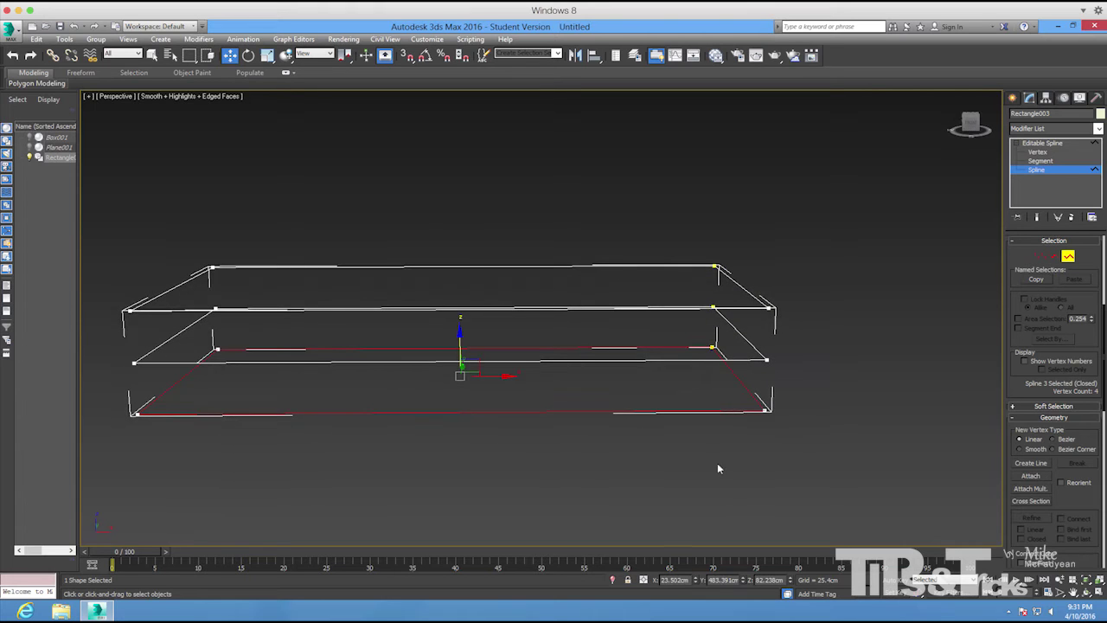
pyautogui.click(1031, 501)
pyautogui.click(721, 413)
pyautogui.click(760, 354)
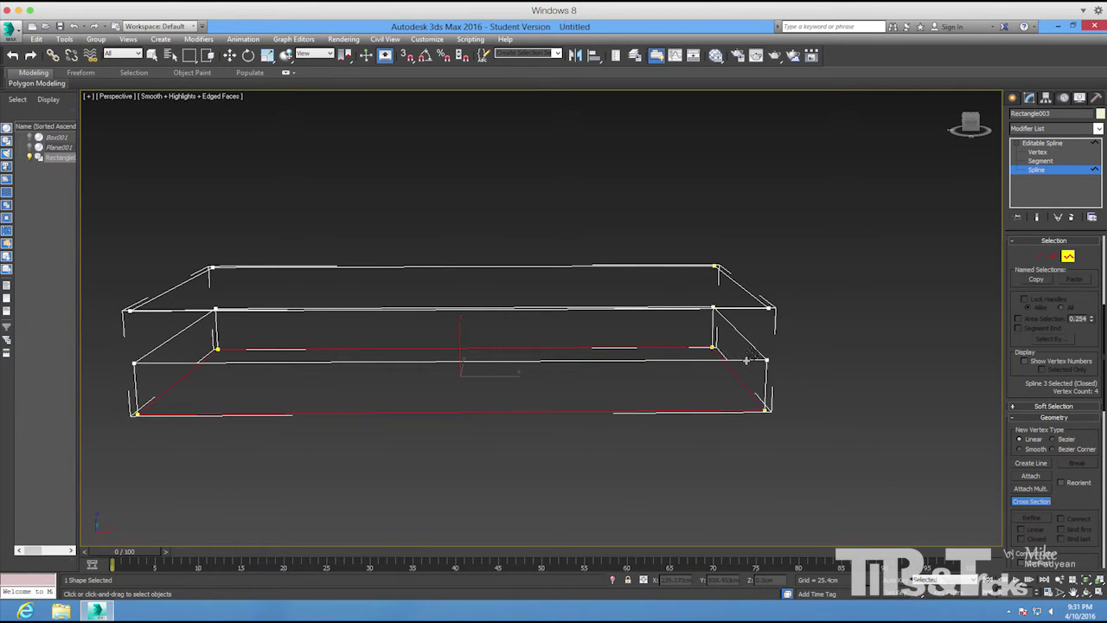
pyautogui.click(751, 294)
pyautogui.rightClick(830, 280)
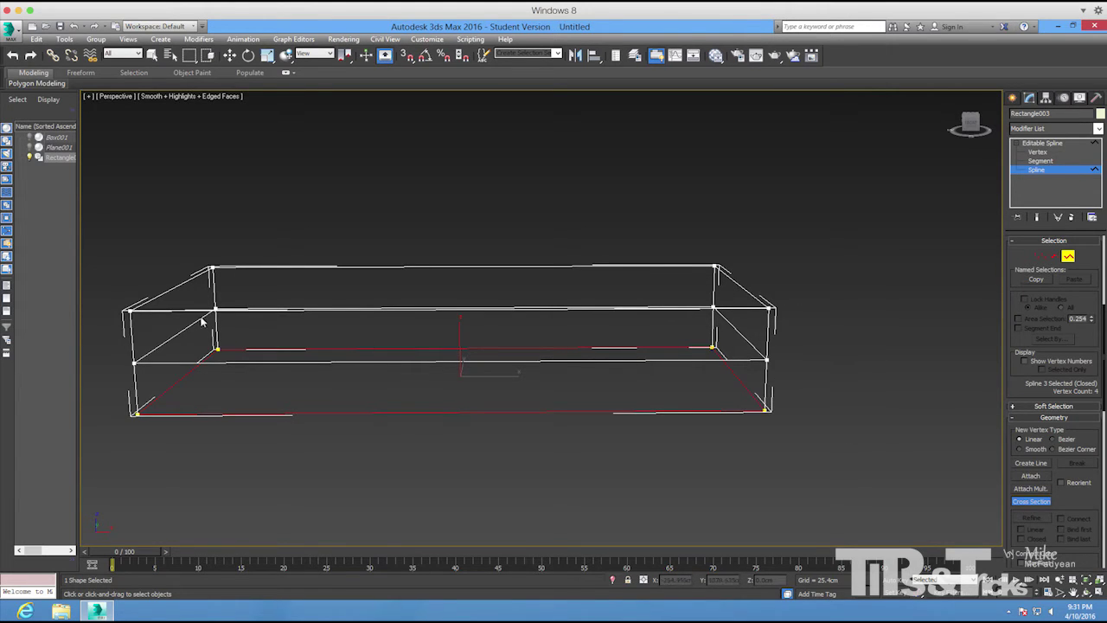
pyautogui.click(1021, 500)
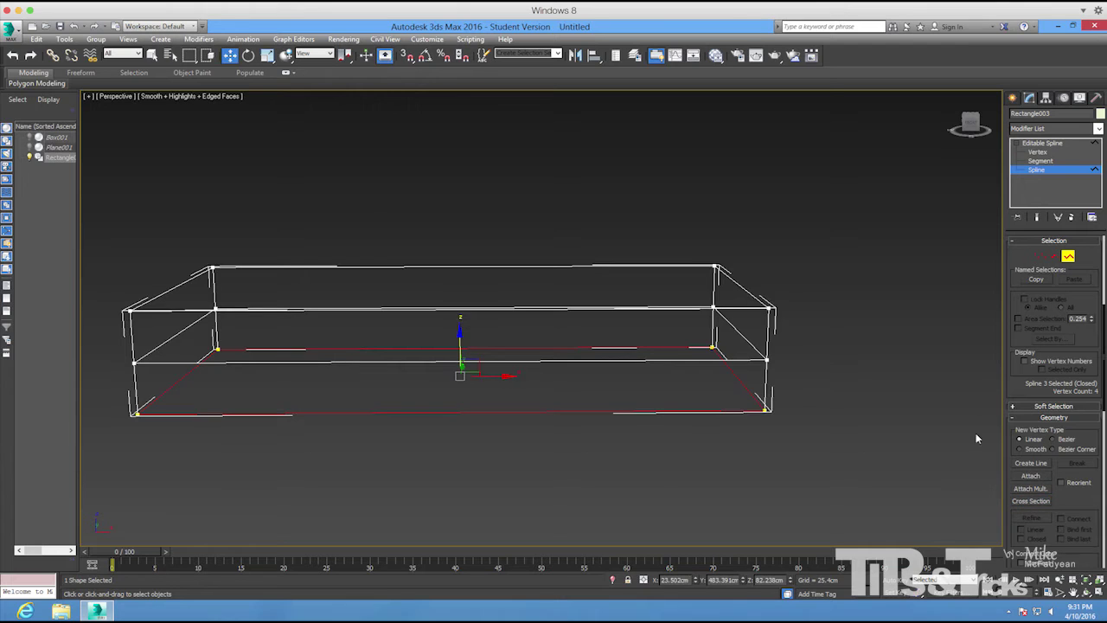
# Enable the spline in renderer and viewport with a rectangular profile about 1.79 cm long and 3.05 cm wide.
pyautogui.click(1028, 241)
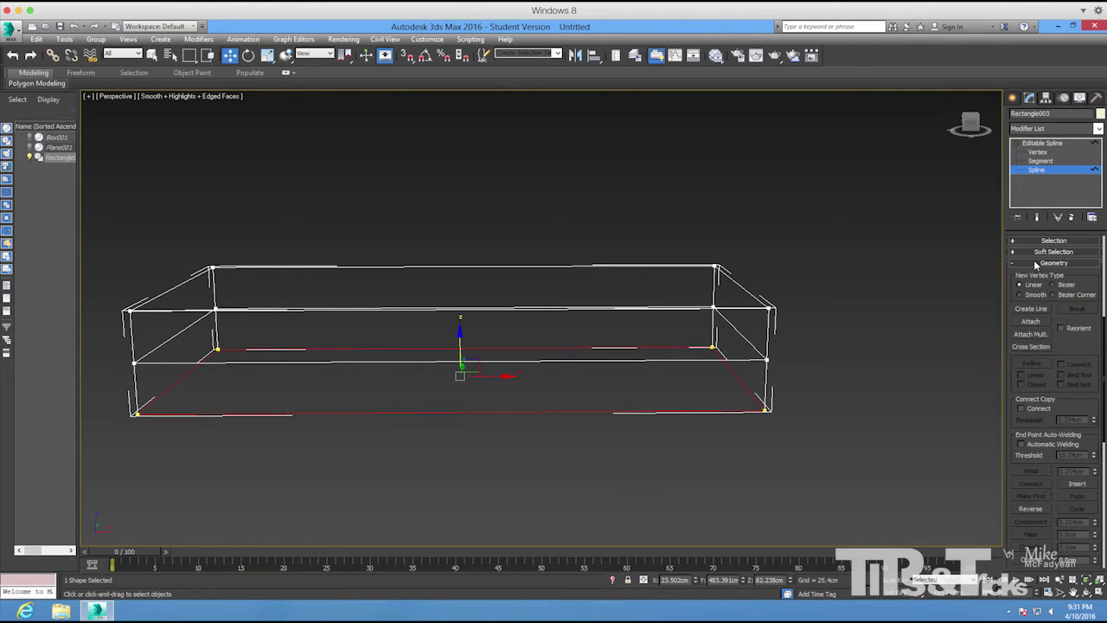
pyautogui.click(1036, 263)
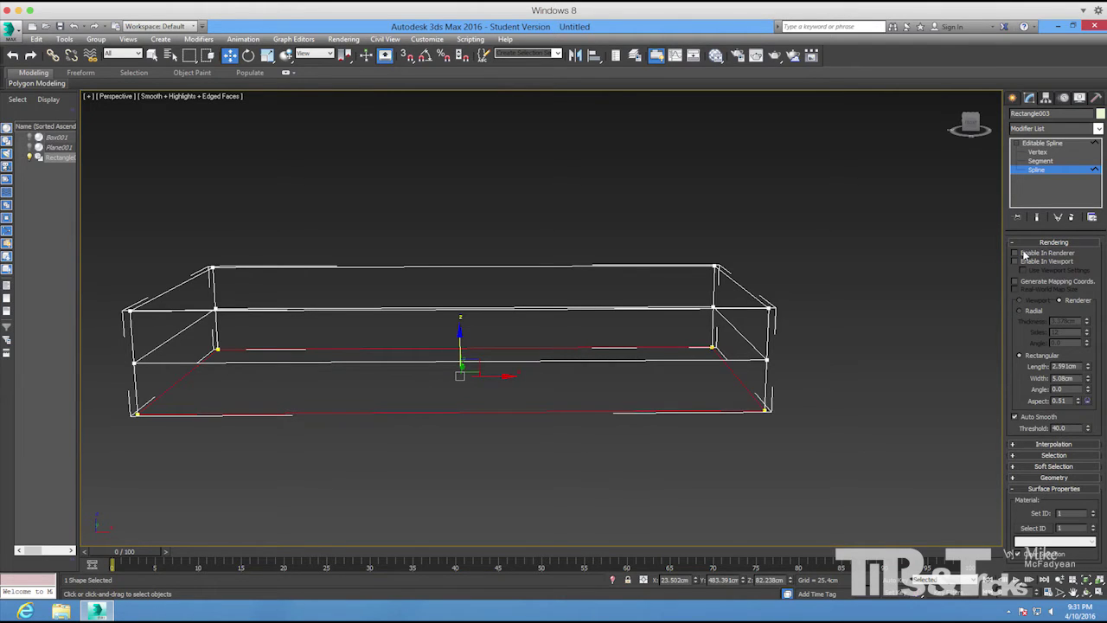
pyautogui.click(1016, 252)
pyautogui.click(1016, 261)
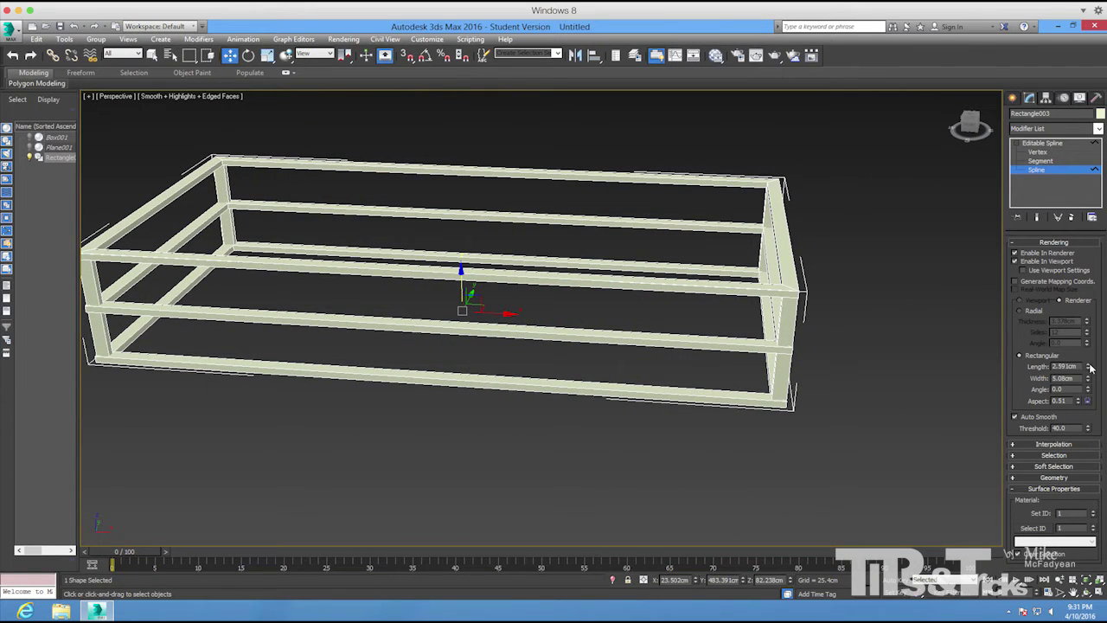
pyautogui.moveTo(1089, 367); pyautogui.dragTo(1087, 391)
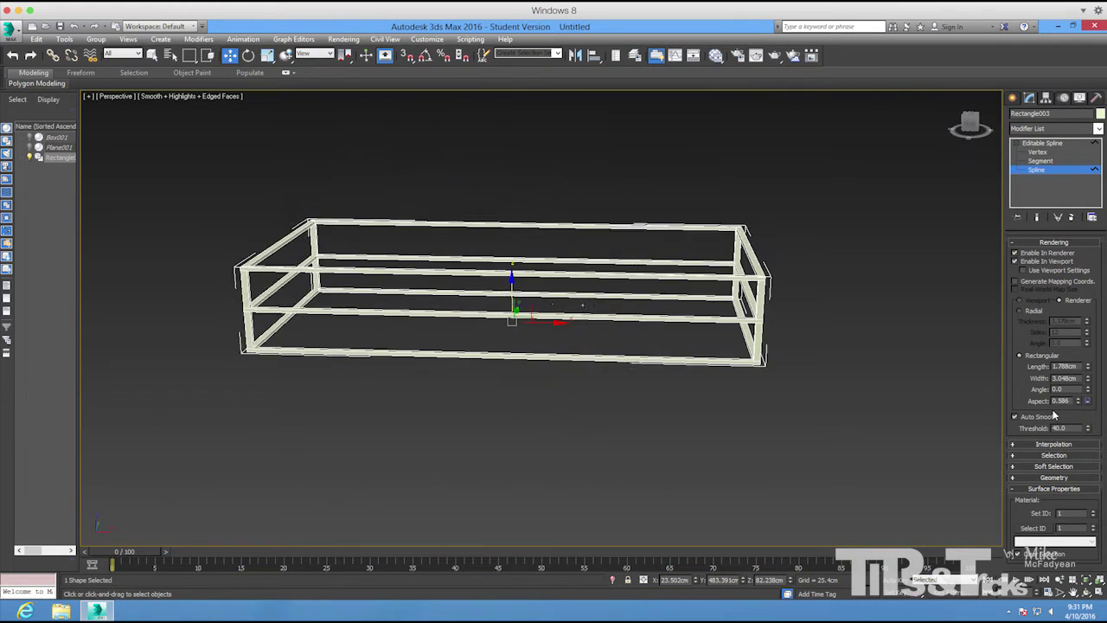
# Return the spline frame to object level and convert it to an Editable Poly.
pyautogui.click(1042, 163)
pyautogui.click(1047, 160)
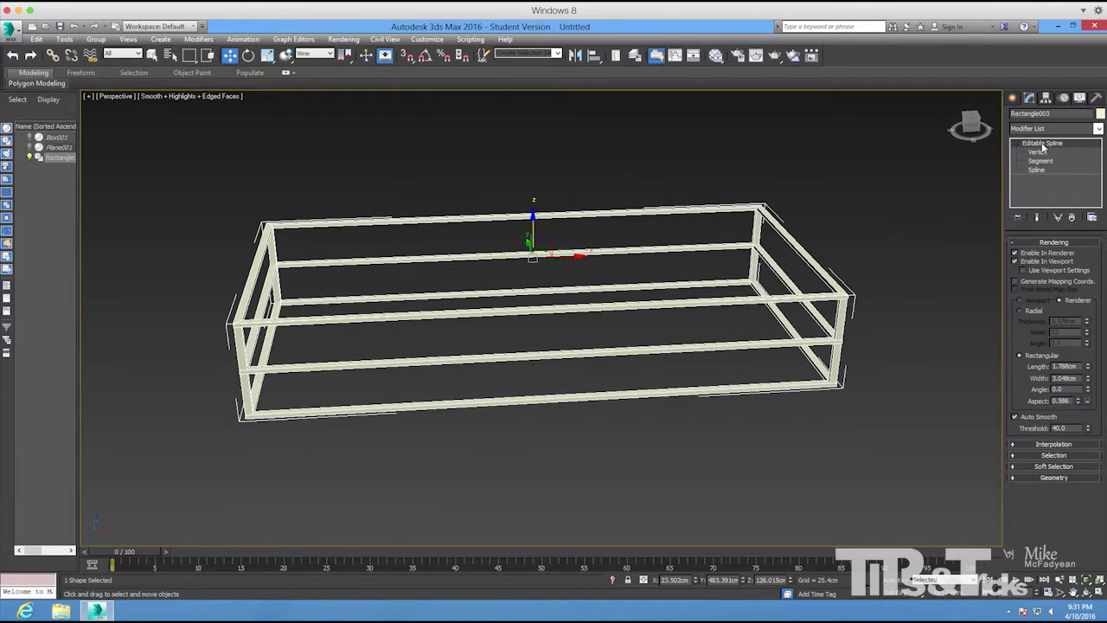
pyautogui.click(1018, 143)
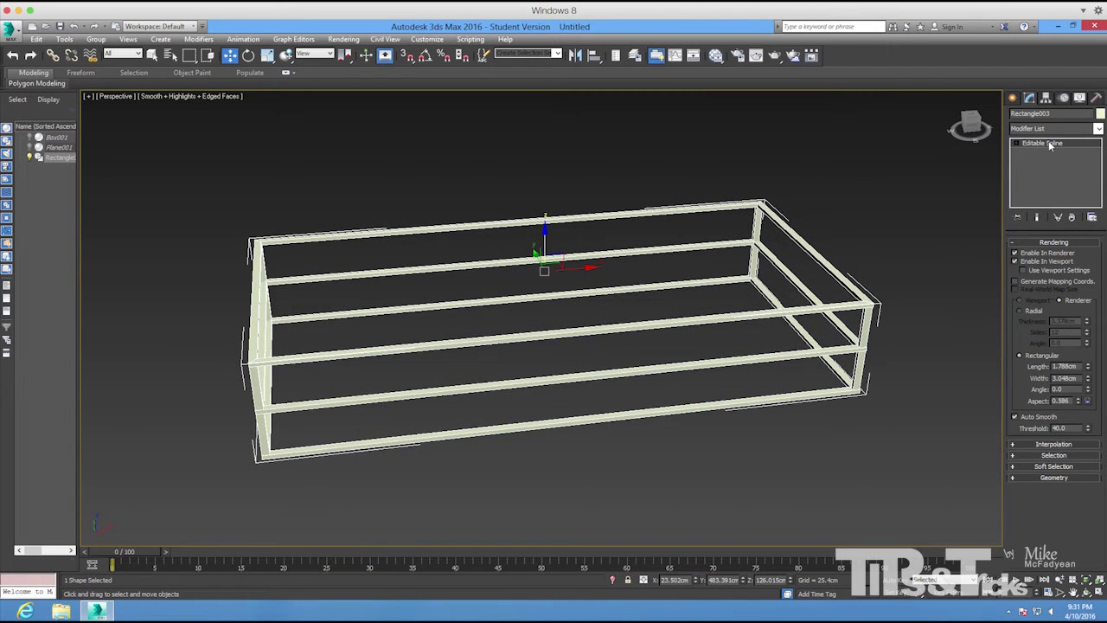
pyautogui.rightClick(1048, 144)
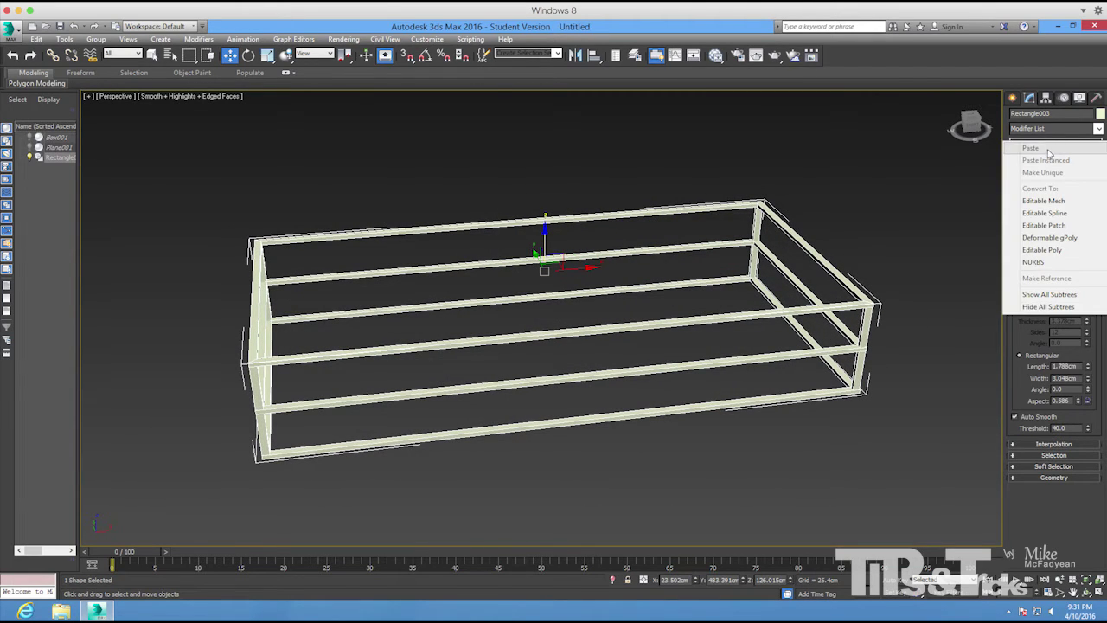
pyautogui.click(1035, 250)
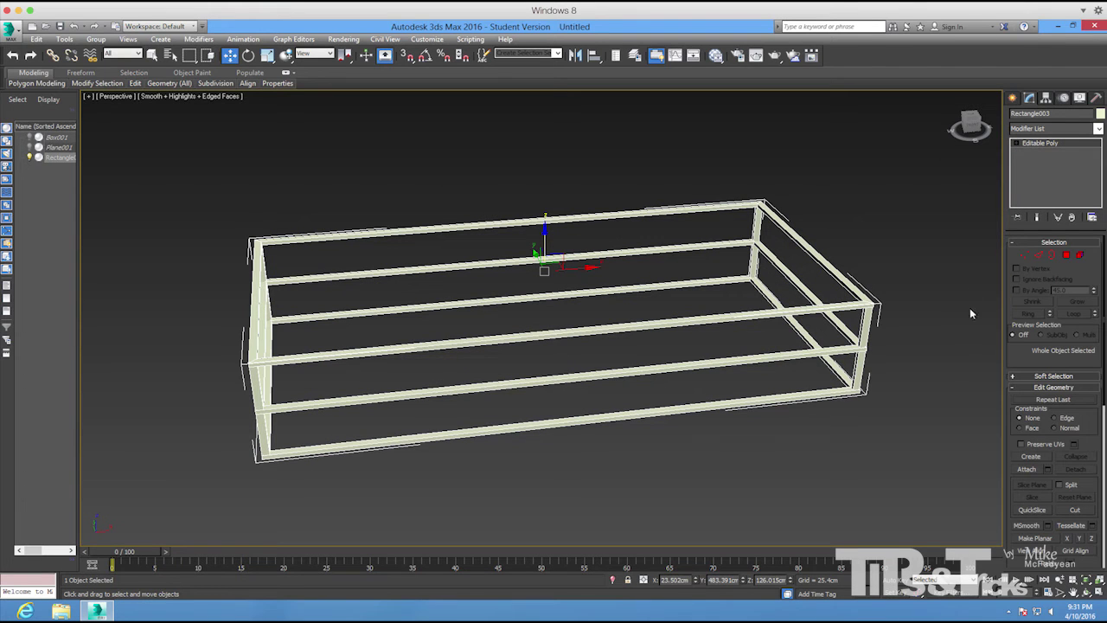
# Unhide all objects to bring back the room and hearth around the frame.
pyautogui.rightClick(969, 276)
pyautogui.click(982, 226)
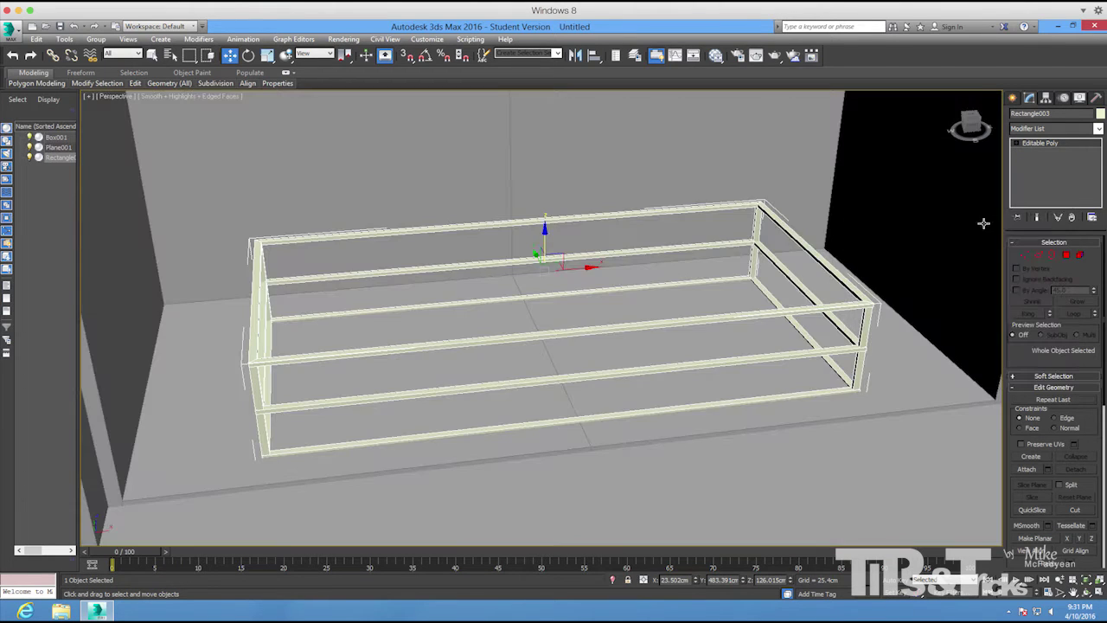
pyautogui.keyDown('alt'); pyautogui.moveTo(913, 345); pyautogui.dragTo(913, 345, button='middle'); pyautogui.keyUp('alt')
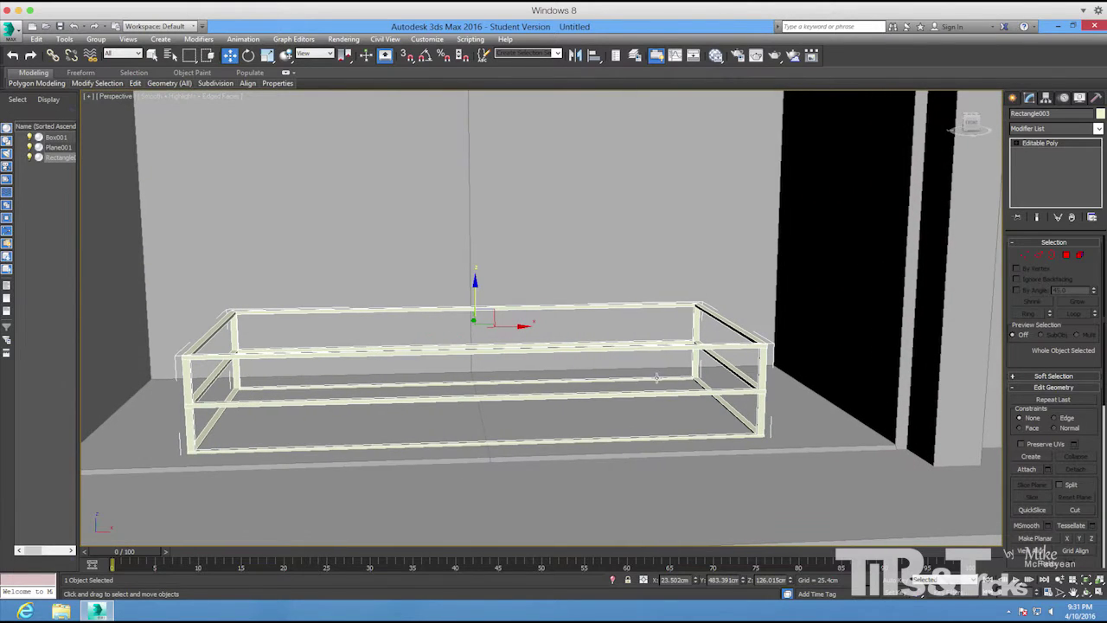
pyautogui.keyDown('alt'); pyautogui.moveTo(745, 269); pyautogui.dragTo(674, 313, button='middle'); pyautogui.keyUp('alt')
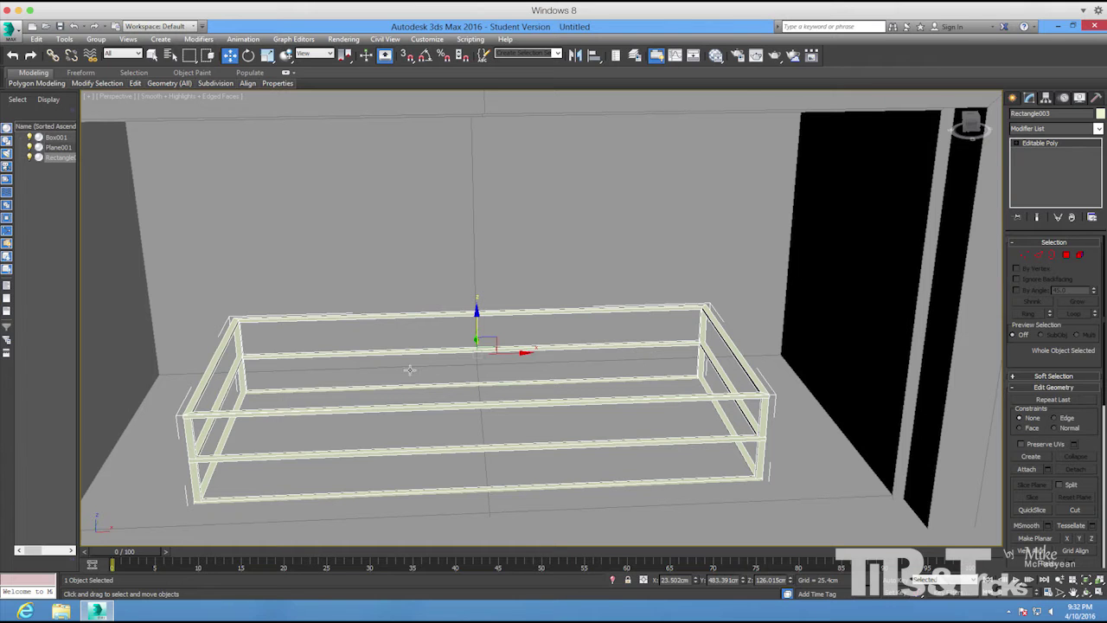
pyautogui.keyDown('alt'); pyautogui.moveTo(583, 390); pyautogui.dragTo(496, 373, button='middle'); pyautogui.keyUp('alt')
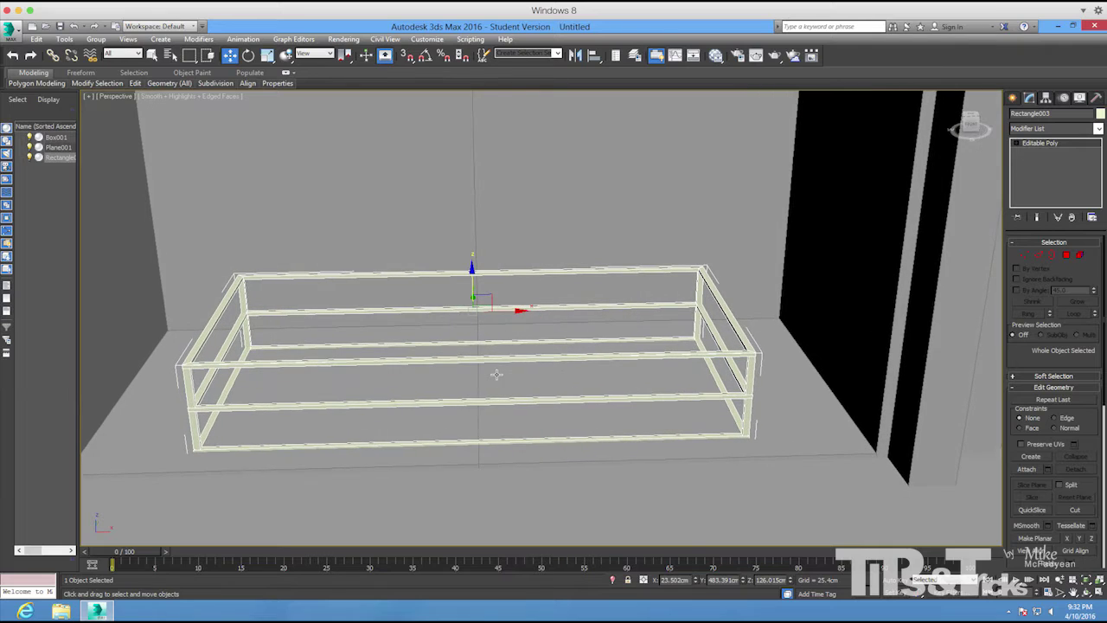
# Create a sphere of about 95.5 cm radius with AutoGrid at the centre of the firebox floor inside the grate frame.
pyautogui.click(1014, 98)
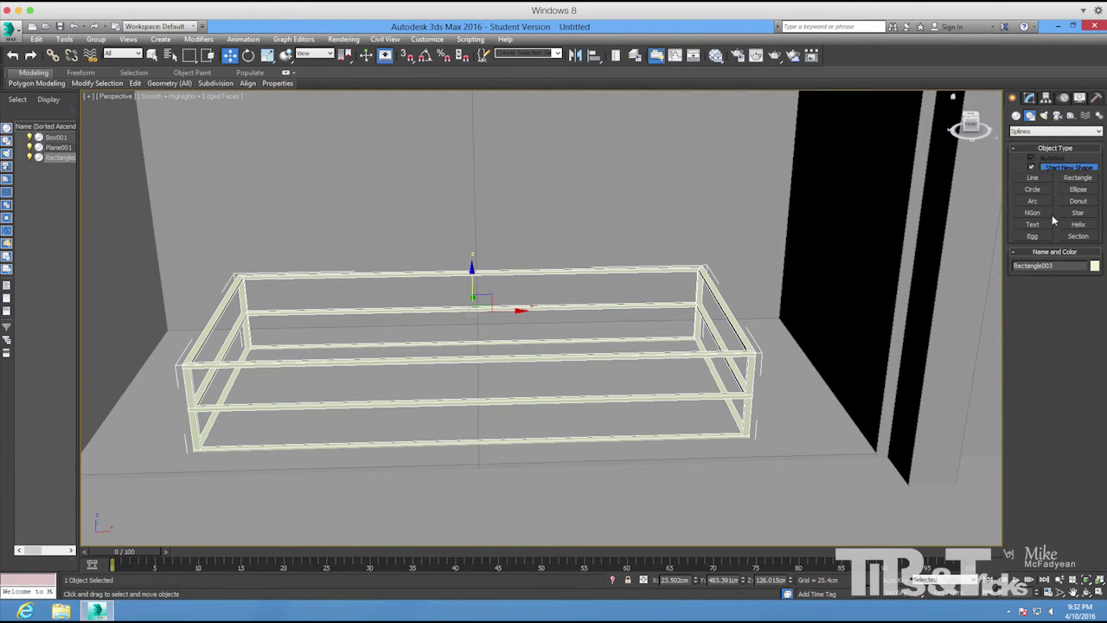
pyautogui.click(1015, 116)
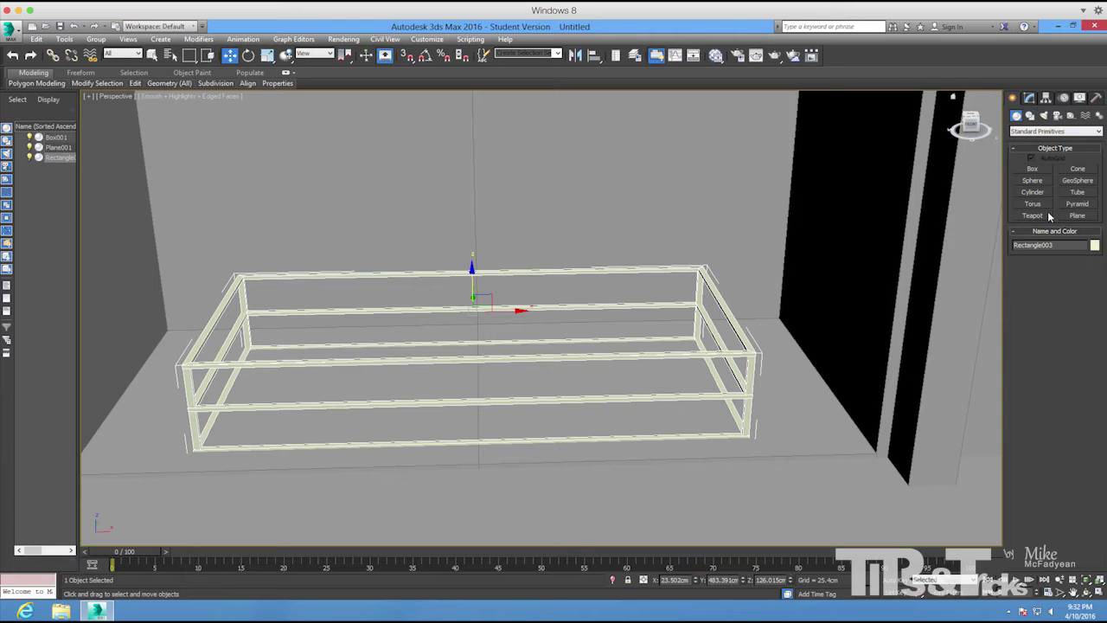
pyautogui.click(1038, 184)
pyautogui.moveTo(468, 354)
pyautogui.keyDown('alt'); pyautogui.mouseDown(button='middle')
pyautogui.moveTo(472, 410)
pyautogui.moveTo(483, 379)
pyautogui.mouseUp(button='middle'); pyautogui.keyUp('alt')
pyautogui.moveTo(484, 433); pyautogui.dragTo(482, 324, button='middle')
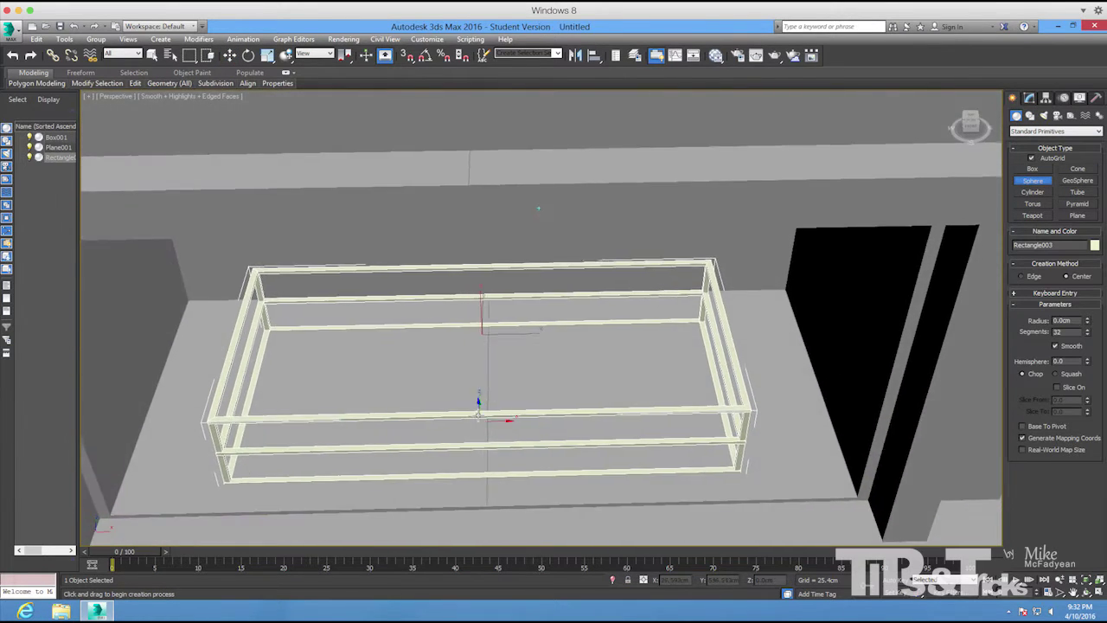
pyautogui.moveTo(488, 375); pyautogui.dragTo(647, 429)
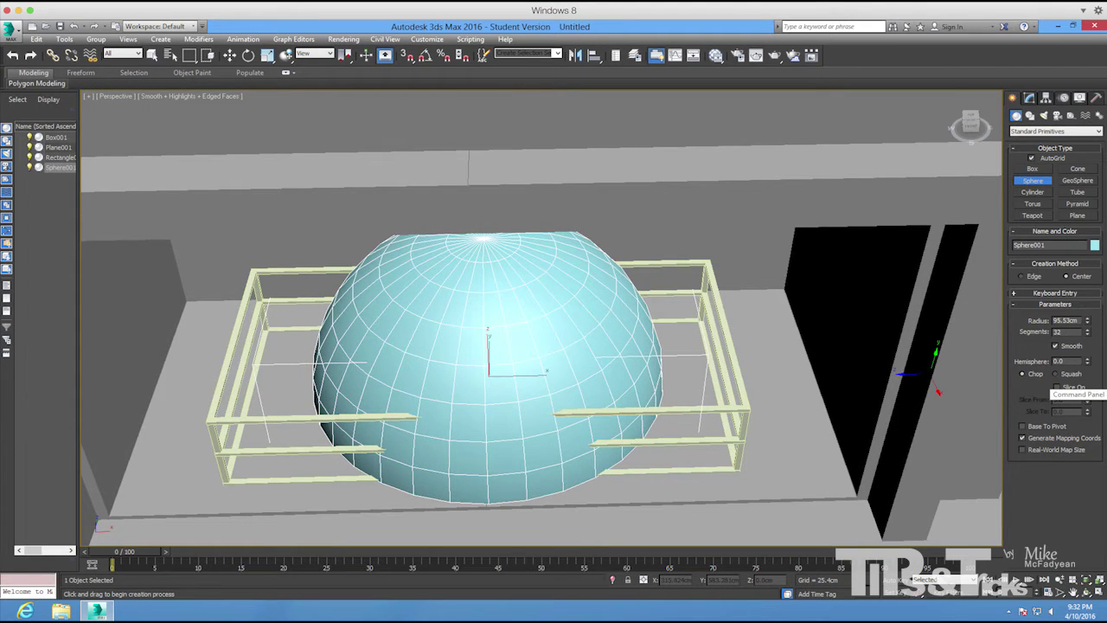
# Cut the sphere with a Hemisphere value of 0.475 and raise its segments to 77.
pyautogui.moveTo(1087, 360); pyautogui.dragTo(1095, 303)
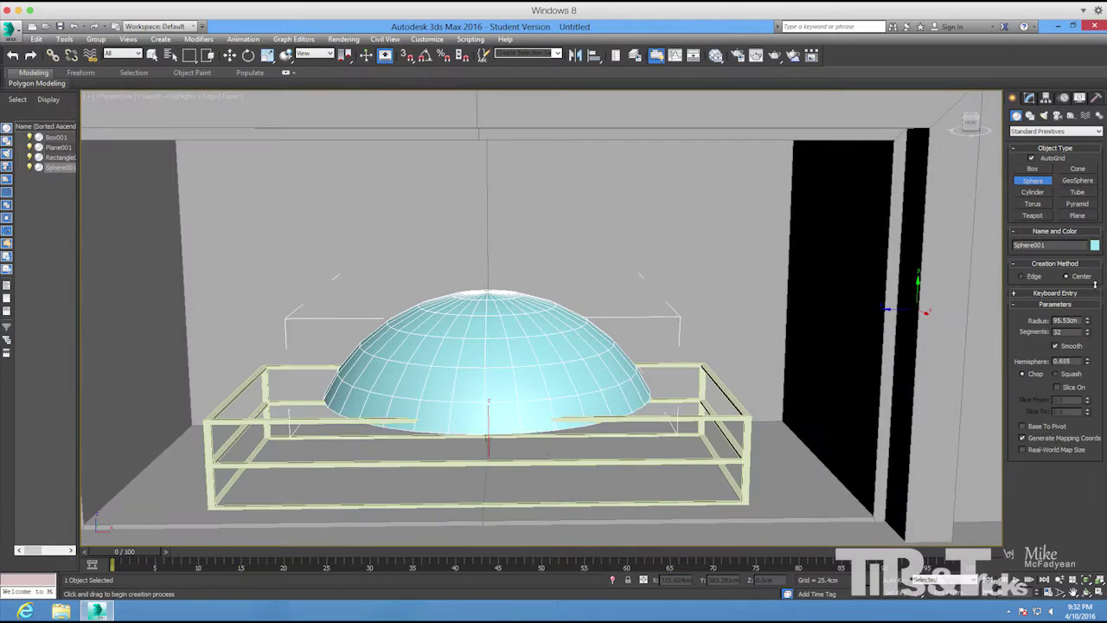
pyautogui.moveTo(1095, 284); pyautogui.dragTo(1094, 305)
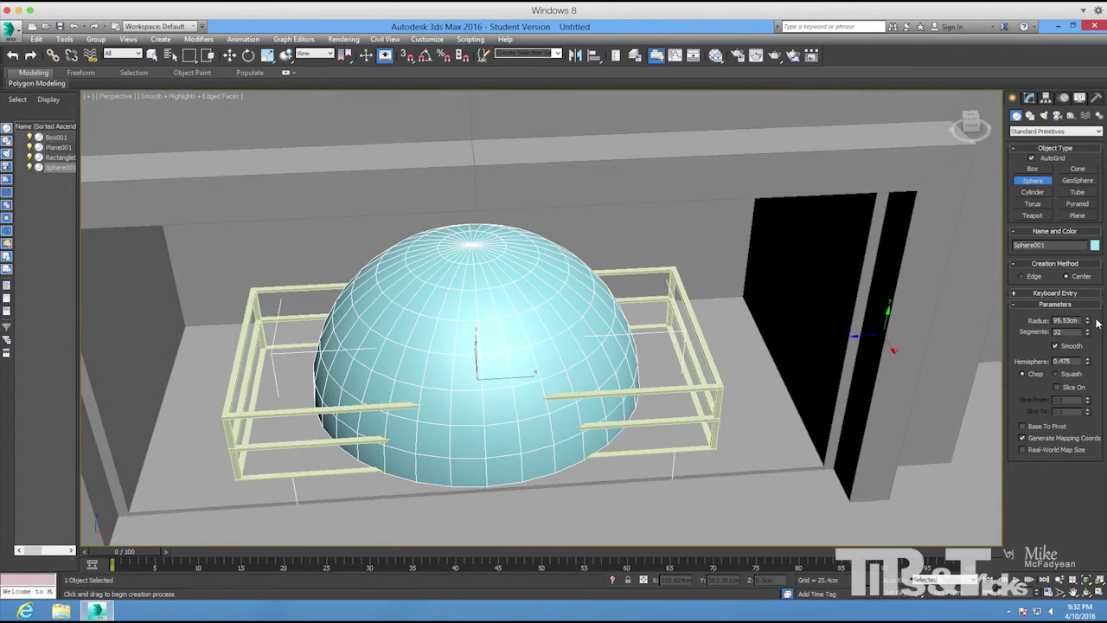
pyautogui.moveTo(1089, 333); pyautogui.dragTo(1088, 306)
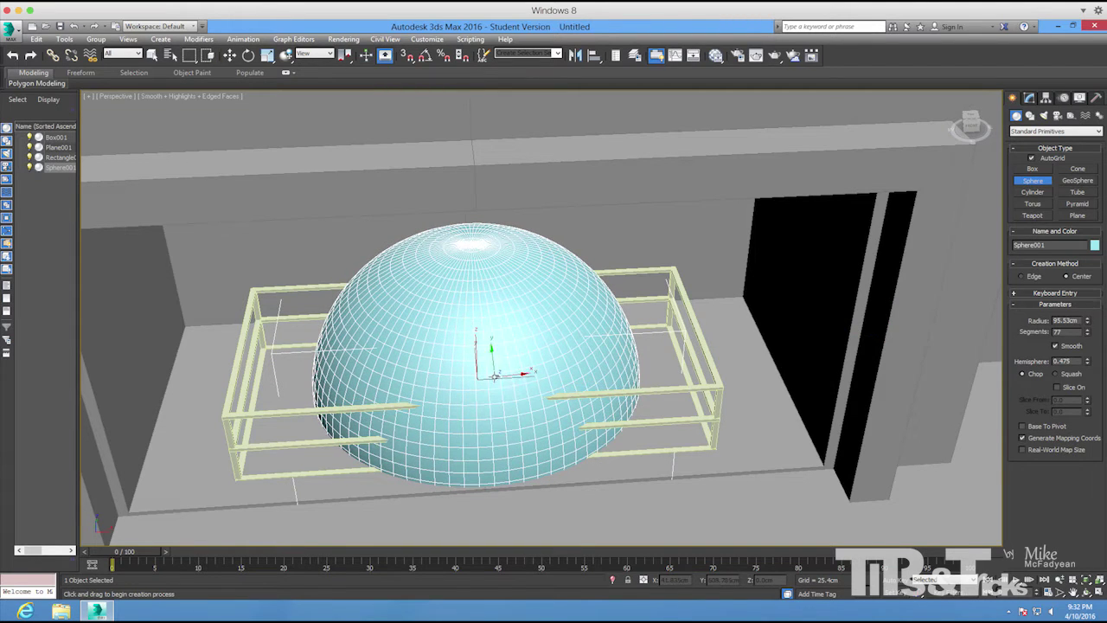
# Scale the hemisphere non-uniformly, widening it along the grate's length, narrowing its depth and flattening its height into a low mound.
pyautogui.press('w')
pyautogui.keyDown('alt'); pyautogui.moveTo(564, 347); pyautogui.dragTo(283, 93, button='middle'); pyautogui.keyUp('alt')
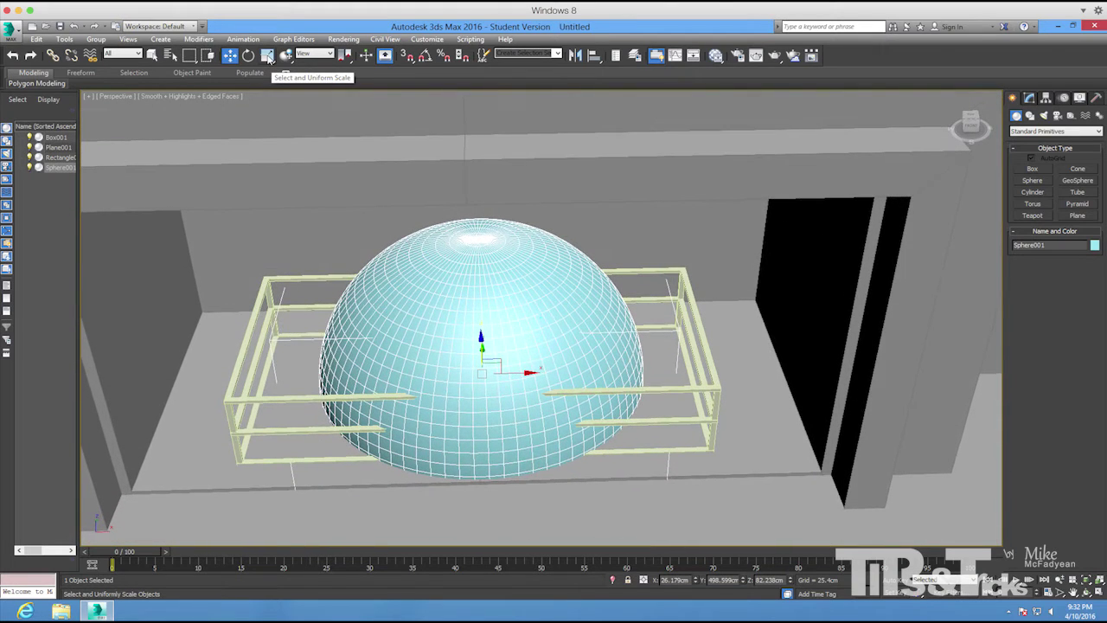
pyautogui.click(269, 58)
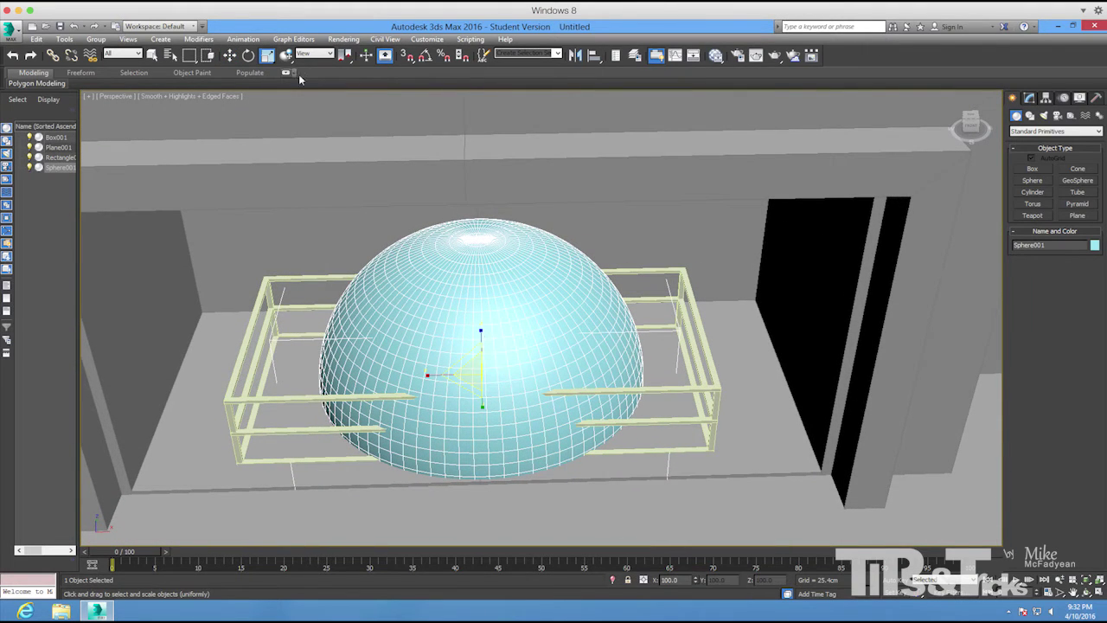
pyautogui.keyDown('alt'); pyautogui.moveTo(485, 363); pyautogui.dragTo(479, 400, button='middle'); pyautogui.keyUp('alt')
pyautogui.moveTo(471, 407); pyautogui.dragTo(460, 391)
pyautogui.keyDown('alt'); pyautogui.moveTo(451, 381); pyautogui.dragTo(440, 381, button='middle'); pyautogui.keyUp('alt')
pyautogui.moveTo(419, 381); pyautogui.dragTo(392, 369)
pyautogui.moveTo(451, 332); pyautogui.dragTo(454, 369)
pyautogui.keyDown('alt'); pyautogui.moveTo(454, 369); pyautogui.dragTo(495, 386, button='middle'); pyautogui.keyUp('alt')
pyautogui.moveTo(490, 396); pyautogui.dragTo(491, 431)
pyautogui.keyDown('alt'); pyautogui.moveTo(491, 429); pyautogui.dragTo(479, 471, button='middle'); pyautogui.keyUp('alt')
pyautogui.moveTo(479, 471); pyautogui.dragTo(456, 444)
pyautogui.keyDown('alt'); pyautogui.moveTo(455, 444); pyautogui.dragTo(553, 448, button='middle'); pyautogui.keyUp('alt')
# Move the flattened mound along its depth to centre it inside the grate frame.
pyautogui.press('w')
pyautogui.moveTo(550, 447); pyautogui.dragTo(565, 459)
pyautogui.keyDown('alt'); pyautogui.moveTo(574, 481); pyautogui.dragTo(468, 452, button='middle'); pyautogui.keyUp('alt')
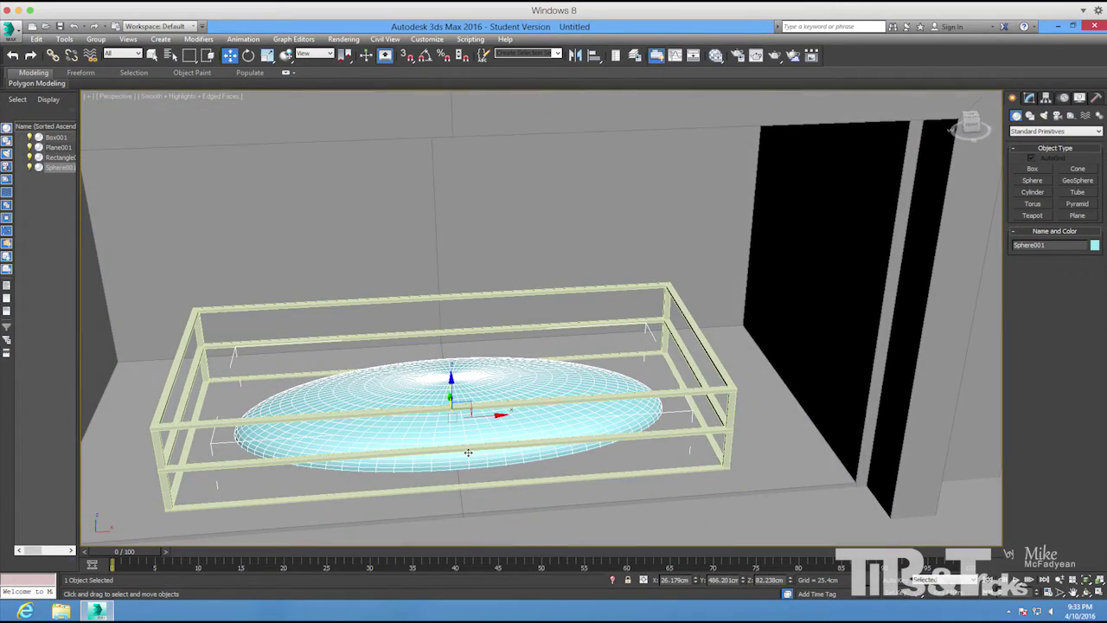
# Add a Displace modifier to the mound and assign a Noise map as its displacement map.
pyautogui.click(1030, 98)
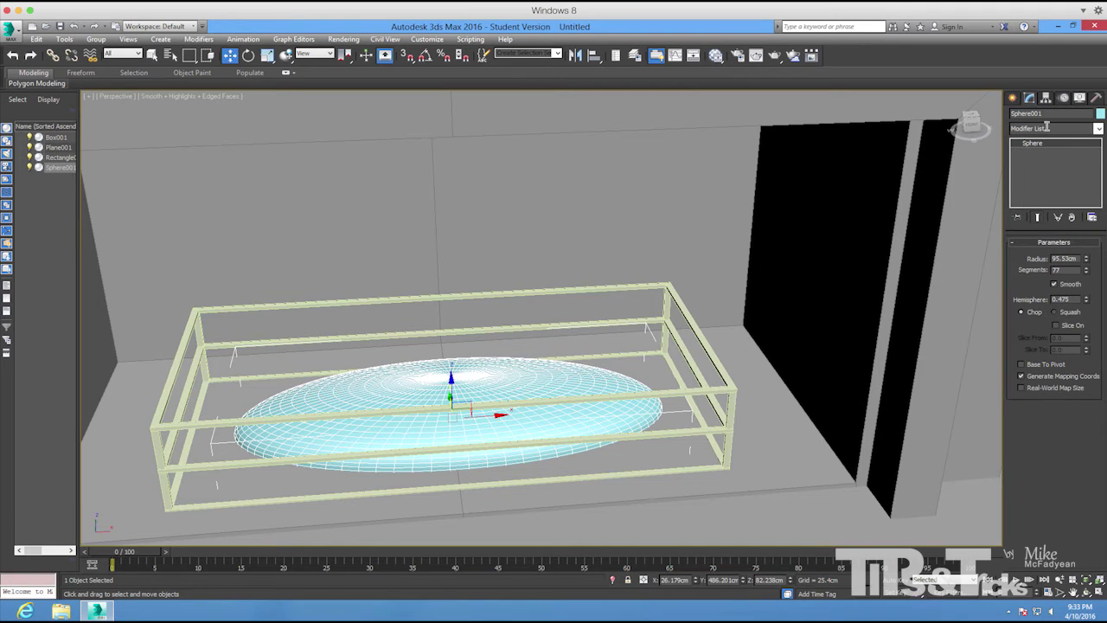
pyautogui.click(1099, 129)
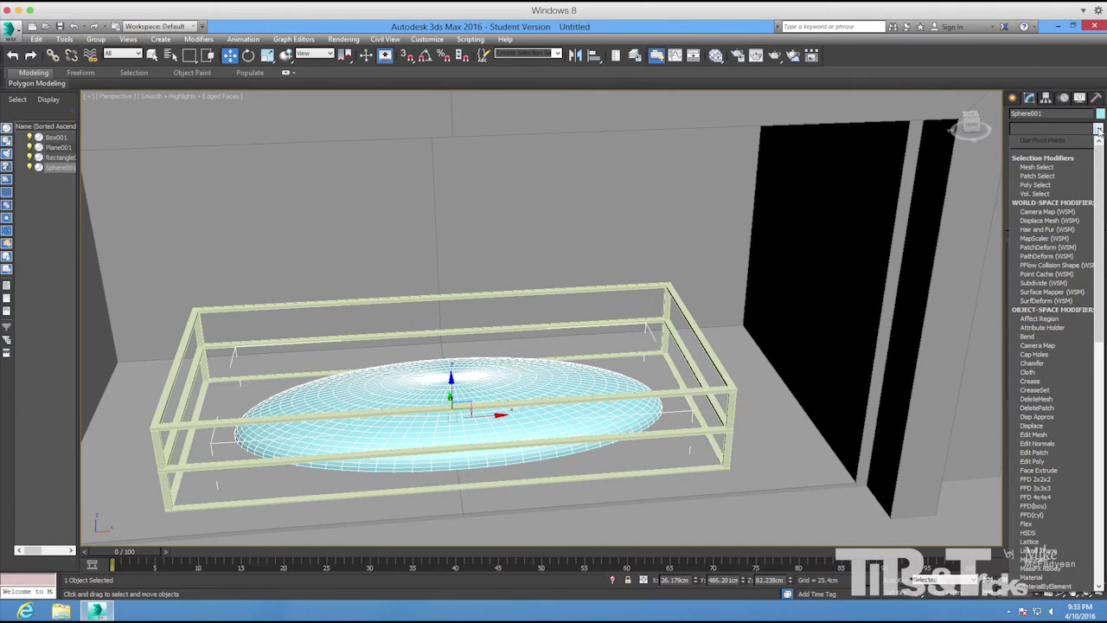
pyautogui.click(1064, 427)
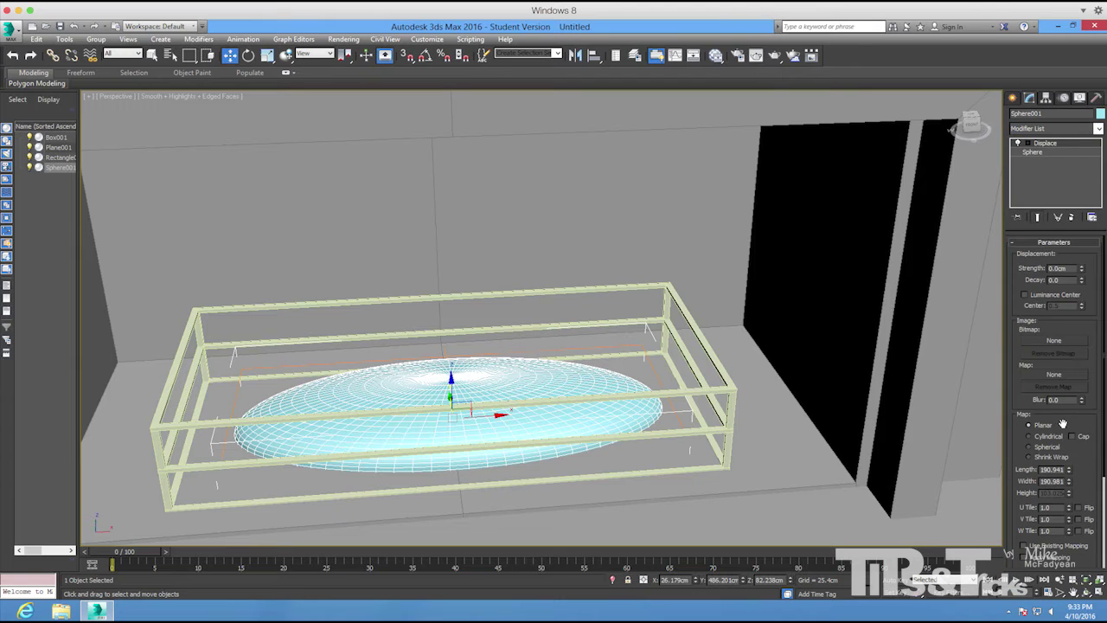
pyautogui.click(1040, 378)
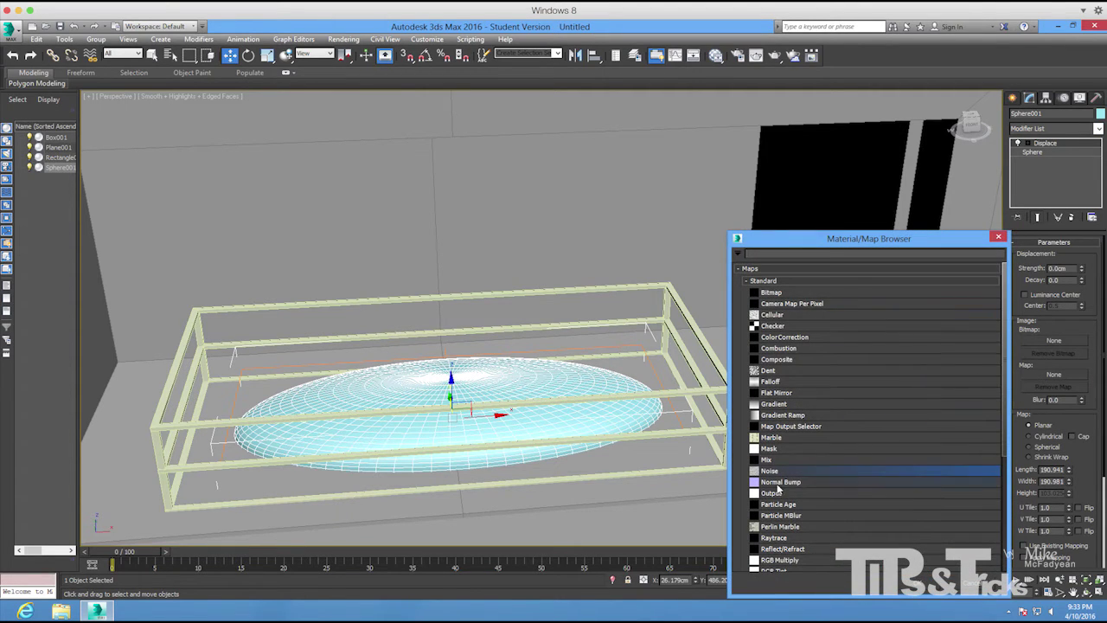
pyautogui.doubleClick(785, 471)
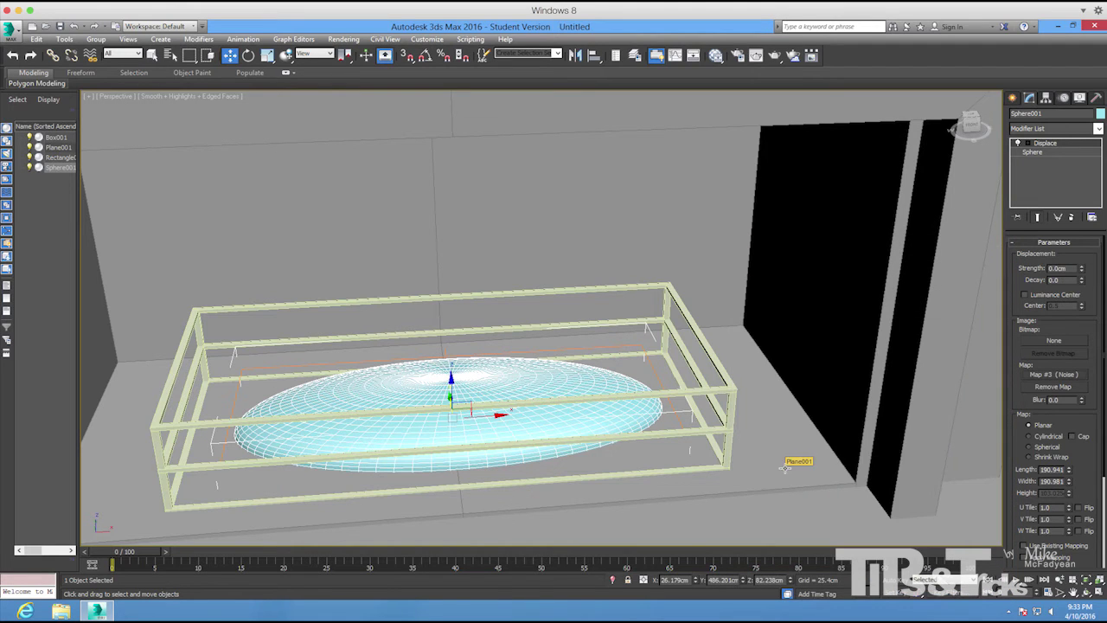
# Raise the Displace strength to about 210.26 cm, keeping the decay at 0.
pyautogui.moveTo(1081, 272); pyautogui.dragTo(1088, 231)
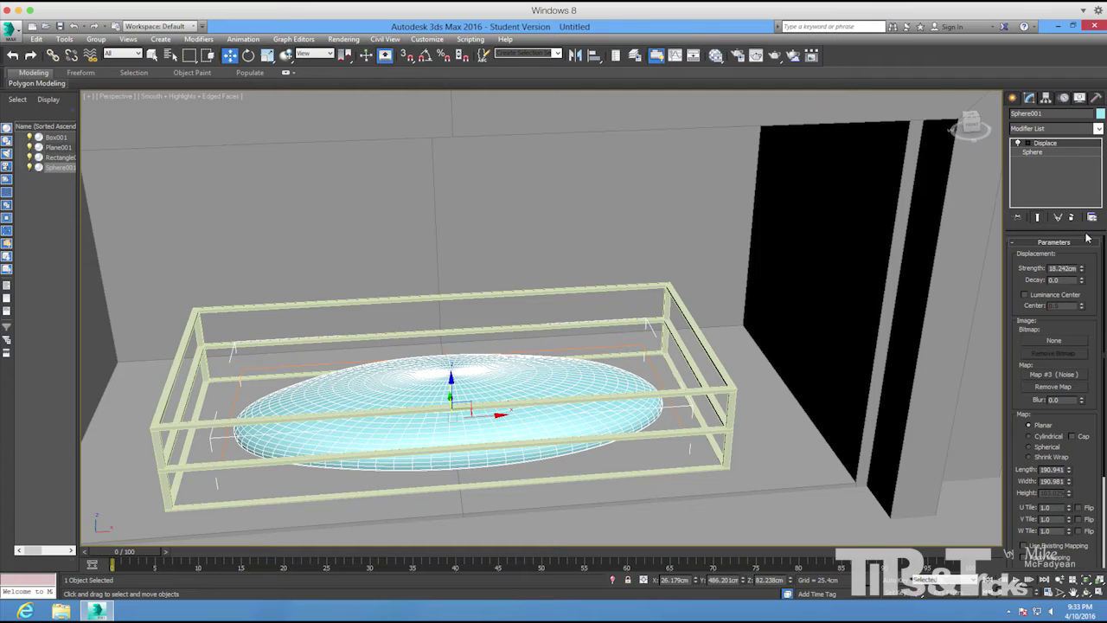
pyautogui.moveTo(1081, 269); pyautogui.dragTo(1087, 199)
pyautogui.moveTo(1079, 280); pyautogui.dragTo(1093, 135)
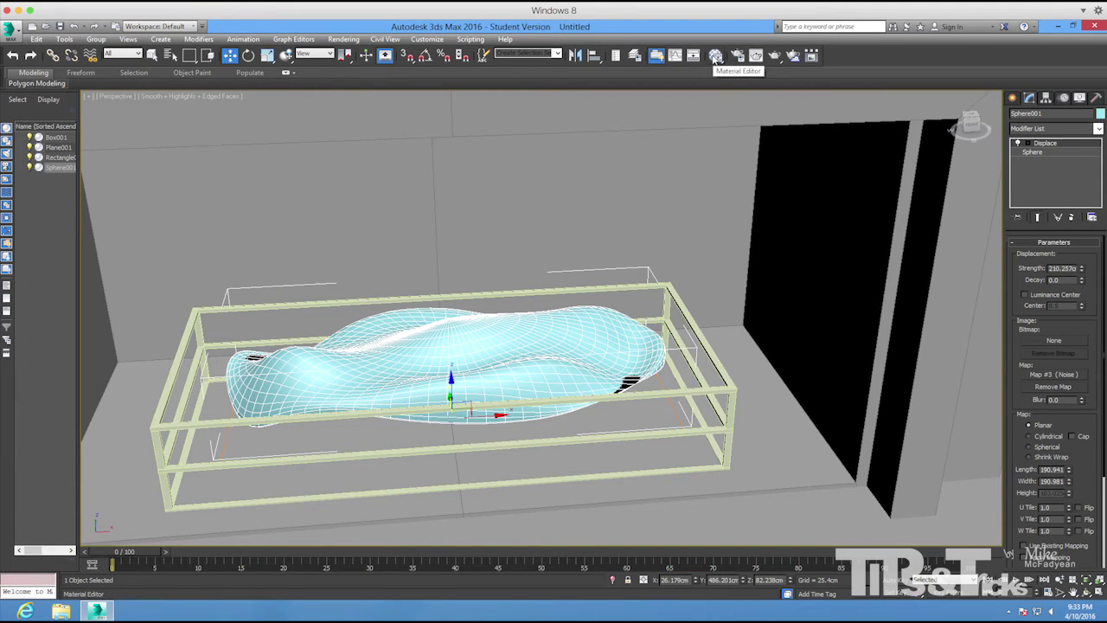
# Delete the old Noise node in the Slate Material Editor and bring in the Displace modifier's Noise map as an instance.
pyautogui.click(715, 58)
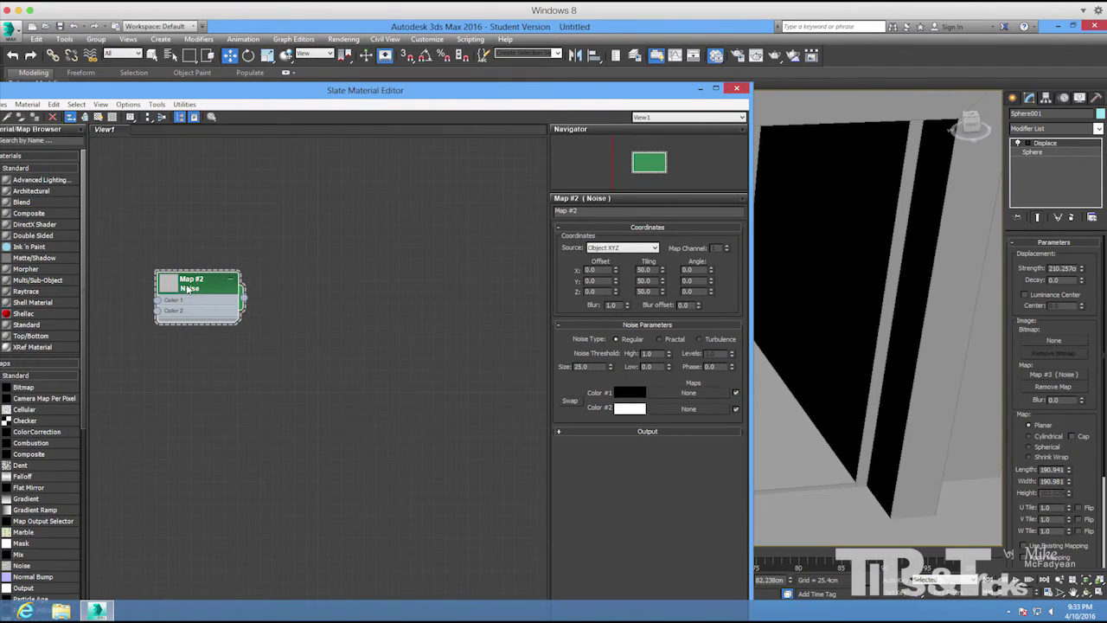
pyautogui.press('Delete')
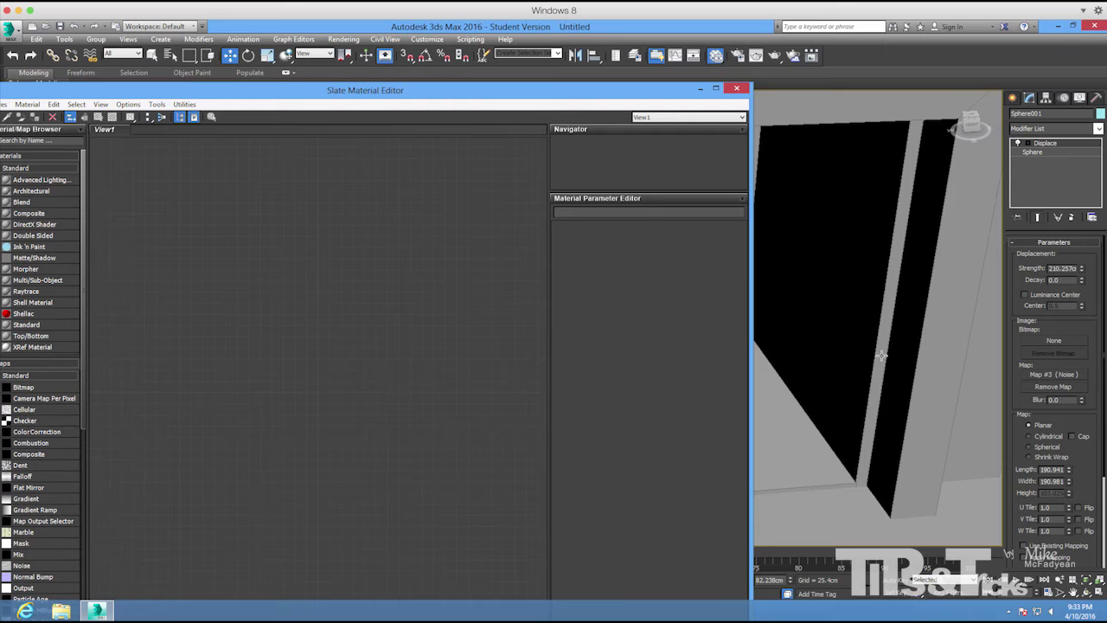
pyautogui.click(1042, 375)
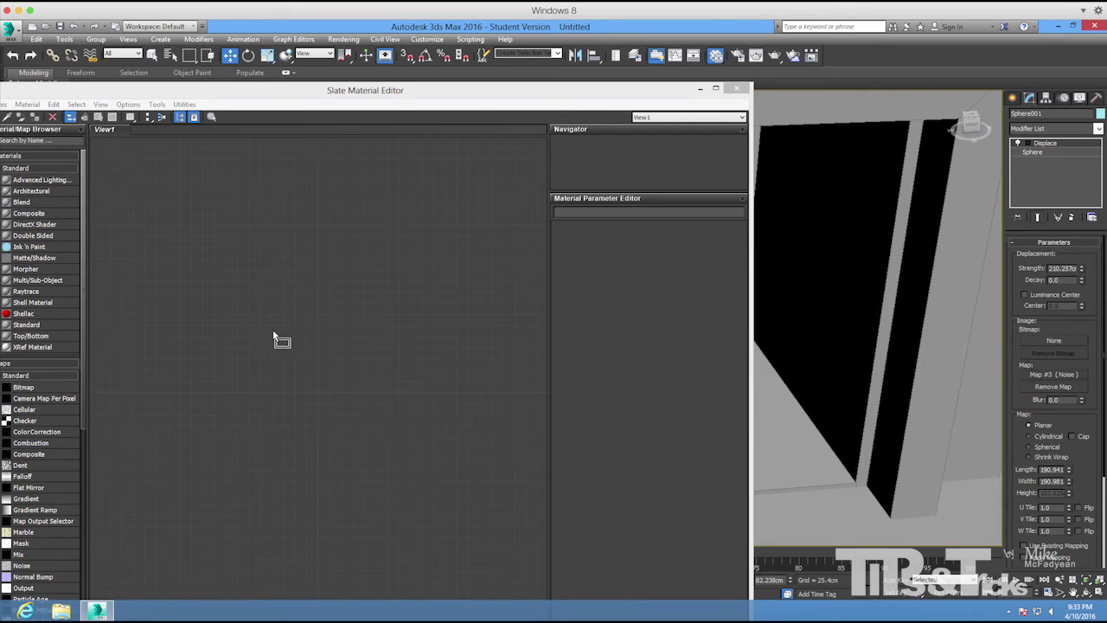
pyautogui.moveTo(274, 334); pyautogui.dragTo(292, 338)
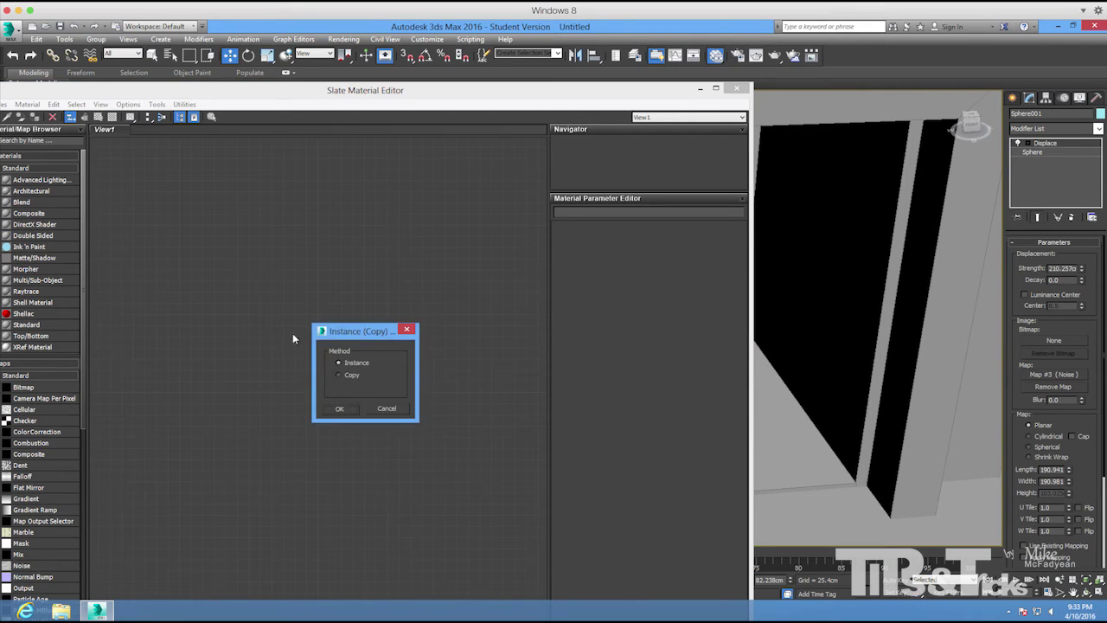
pyautogui.click(341, 408)
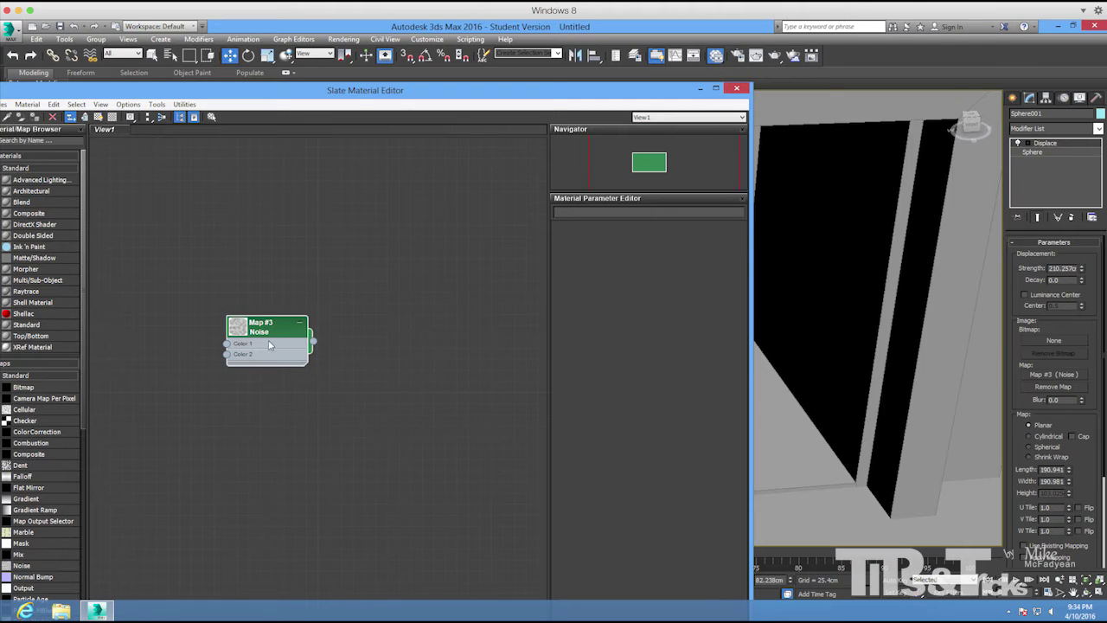
# Set the displacement Noise map's tiling to 10 in X, Y and Z, and close the material editor.
pyautogui.moveTo(578, 87); pyautogui.dragTo(402, 75)
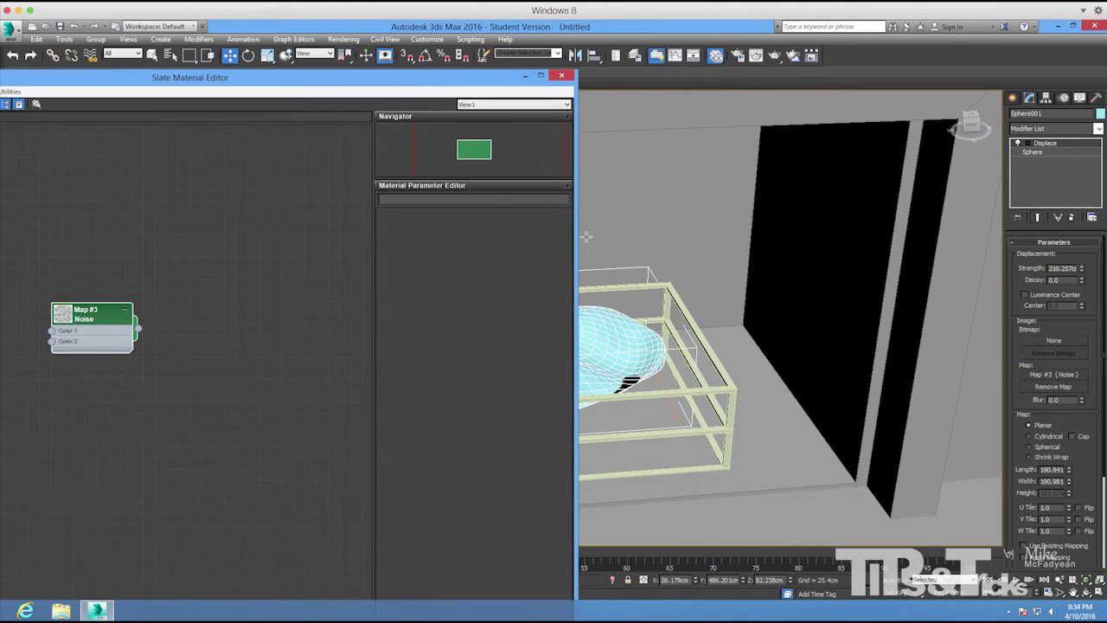
pyautogui.press('z')
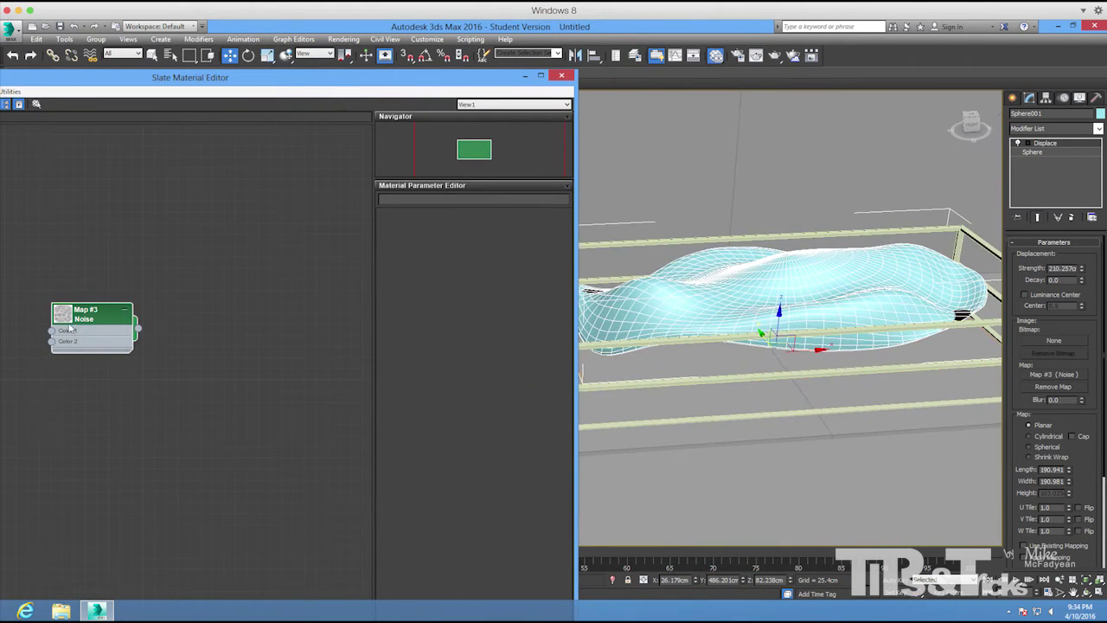
pyautogui.doubleClick(84, 313)
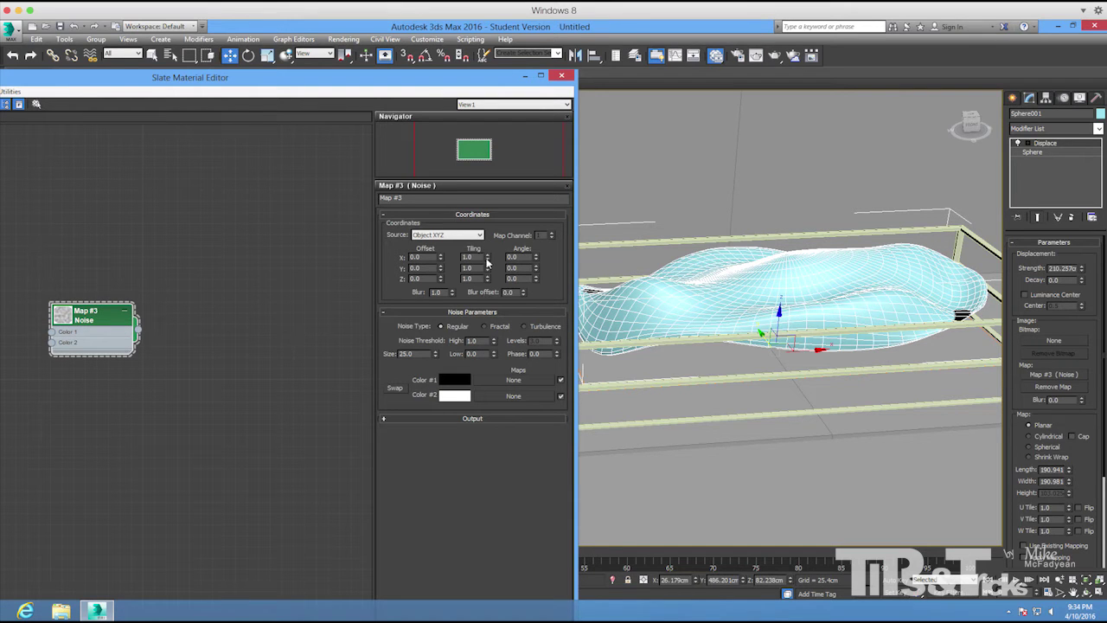
pyautogui.moveTo(486, 261); pyautogui.dragTo(489, 214)
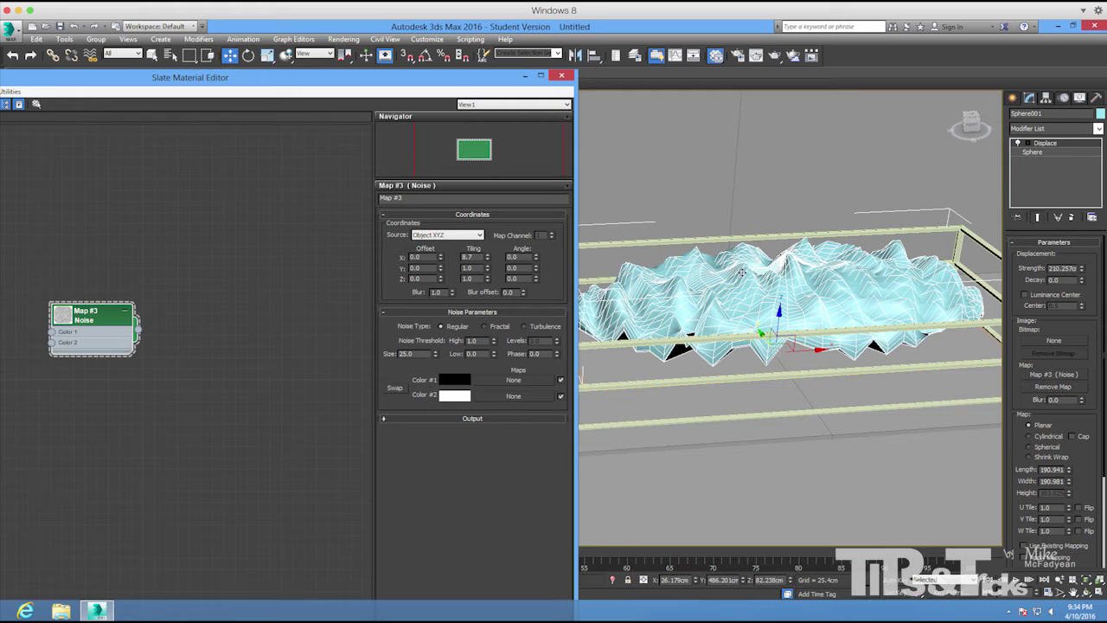
pyautogui.moveTo(487, 272); pyautogui.dragTo(489, 228)
pyautogui.write('10')
pyautogui.press('Tab')
pyautogui.write('10')
pyautogui.press('Tab')
pyautogui.write('10')
pyautogui.press('Tab')
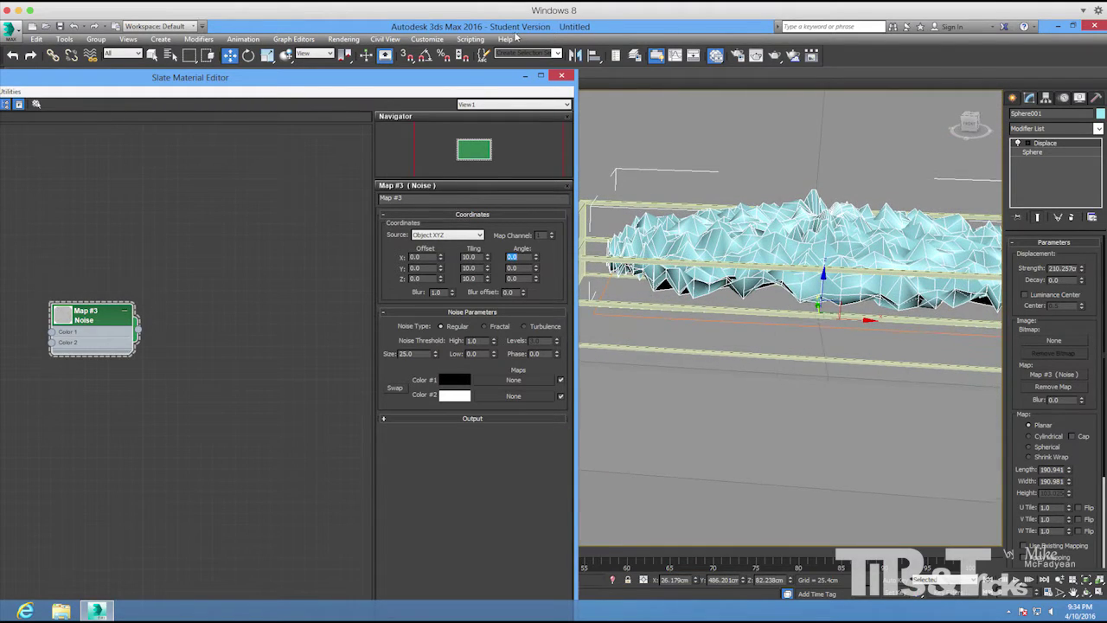
pyautogui.click(559, 77)
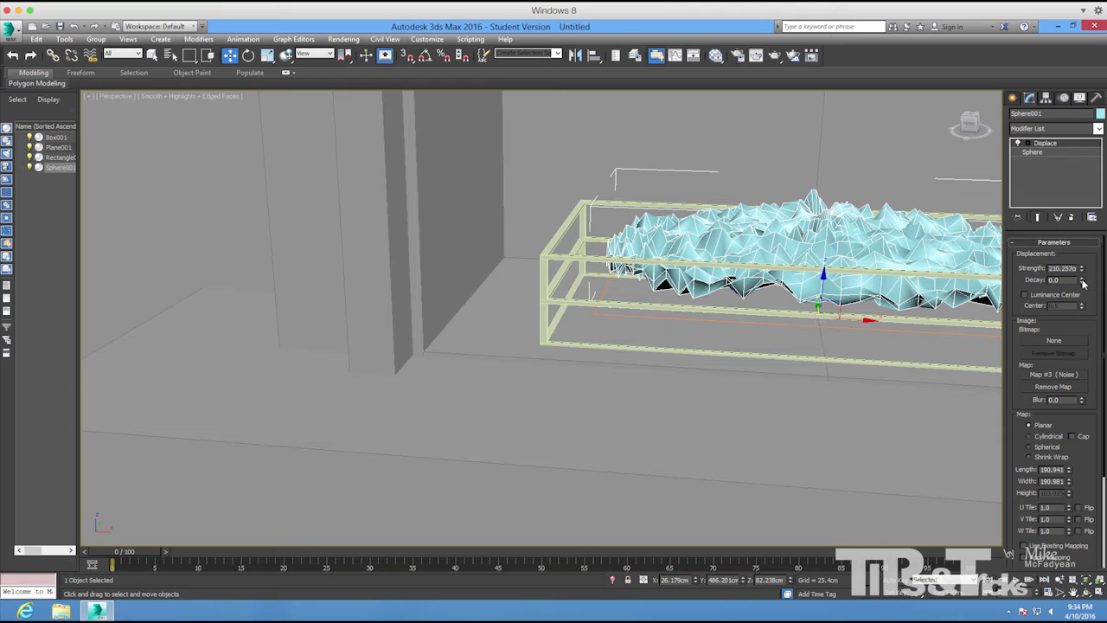
# Set the Displace modifier's decay to about 1.705.
pyautogui.moveTo(1080, 273); pyautogui.dragTo(1080, 252)
pyautogui.press('z')
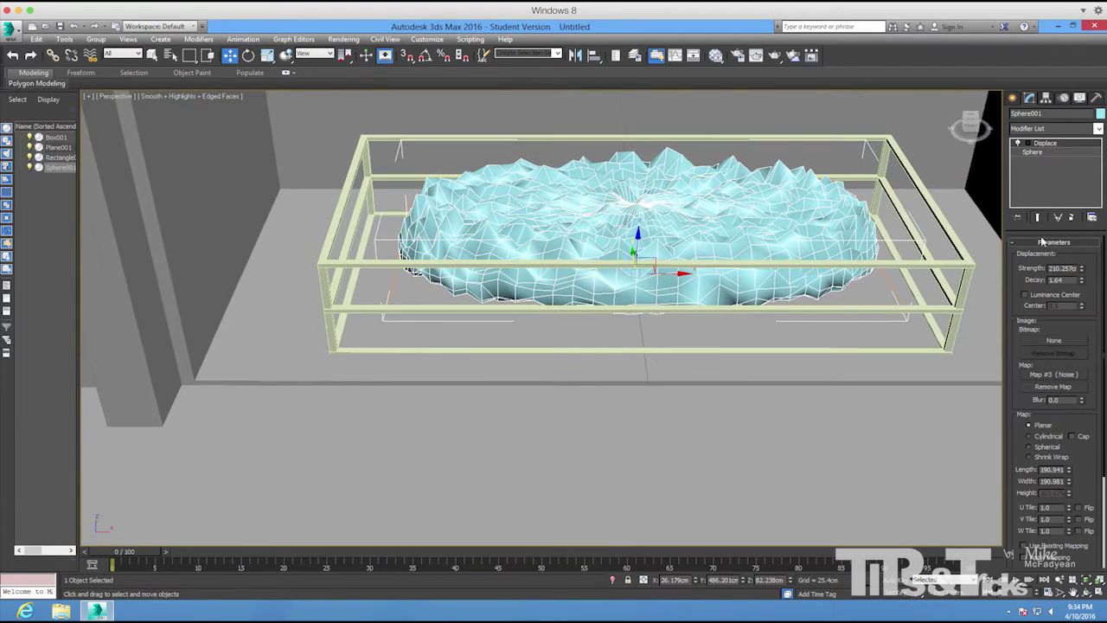
pyautogui.moveTo(1082, 282); pyautogui.dragTo(1081, 271)
# Lower the displaced mound vertically to a Z position of about 69.5 cm inside the grate frame.
pyautogui.moveTo(638, 299)
pyautogui.keyDown('alt'); pyautogui.mouseDown(button='middle')
pyautogui.moveTo(635, 275)
pyautogui.moveTo(642, 290)
pyautogui.mouseUp(button='middle'); pyautogui.keyUp('alt')
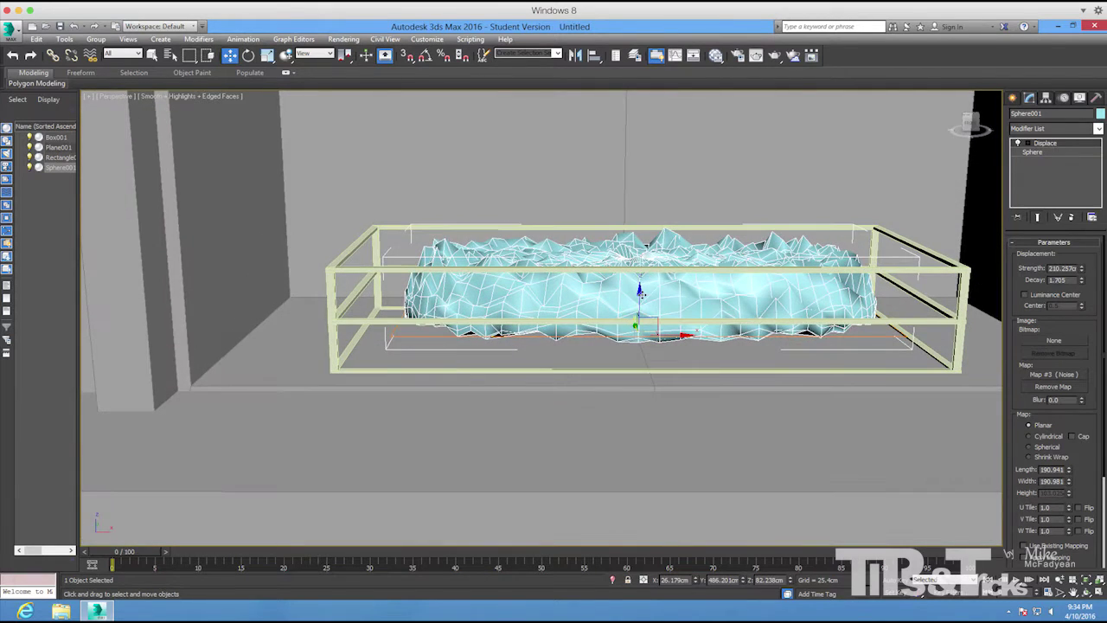
pyautogui.moveTo(639, 298); pyautogui.dragTo(640, 325)
pyautogui.keyDown('alt'); pyautogui.moveTo(641, 325); pyautogui.dragTo(925, 200, button='middle'); pyautogui.keyUp('alt')
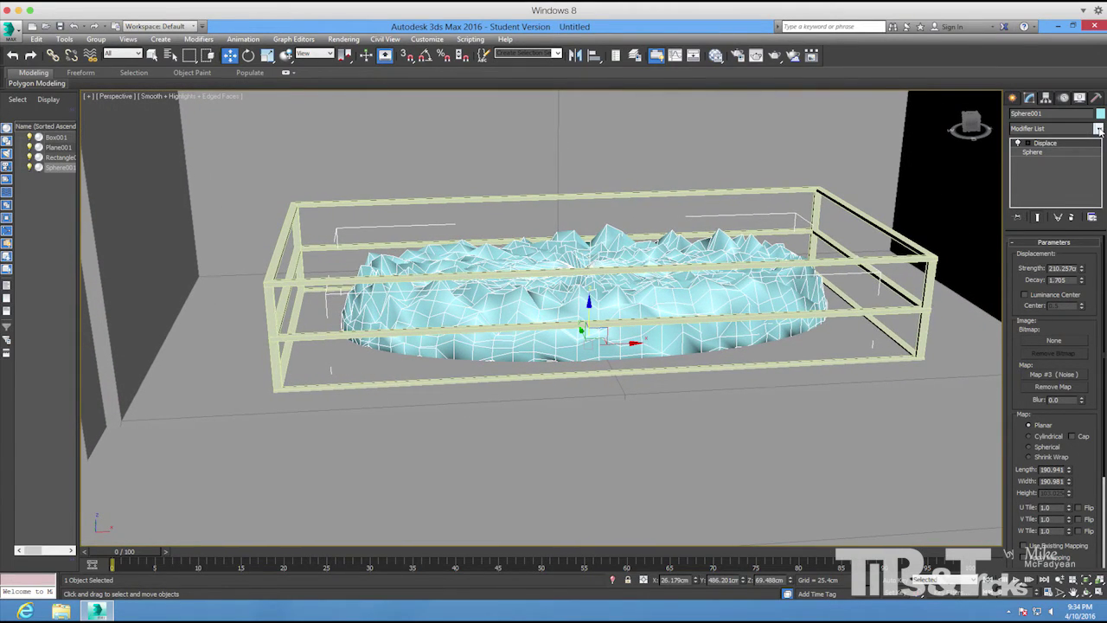
# Try a TurboSmooth modifier on the displaced mound and remove it from the stack.
pyautogui.click(1098, 129)
pyautogui.scroll(-10, 1050, 389)
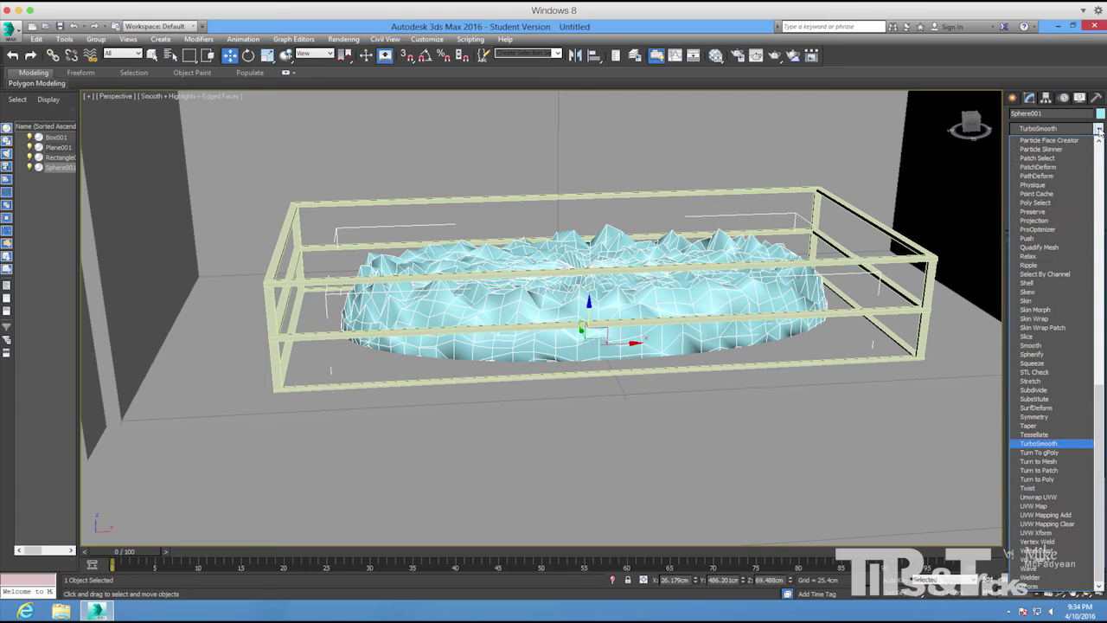
pyautogui.click(1047, 447)
pyautogui.keyDown('alt'); pyautogui.moveTo(942, 142); pyautogui.dragTo(816, 277, button='middle'); pyautogui.keyUp('alt')
pyautogui.click(951, 185)
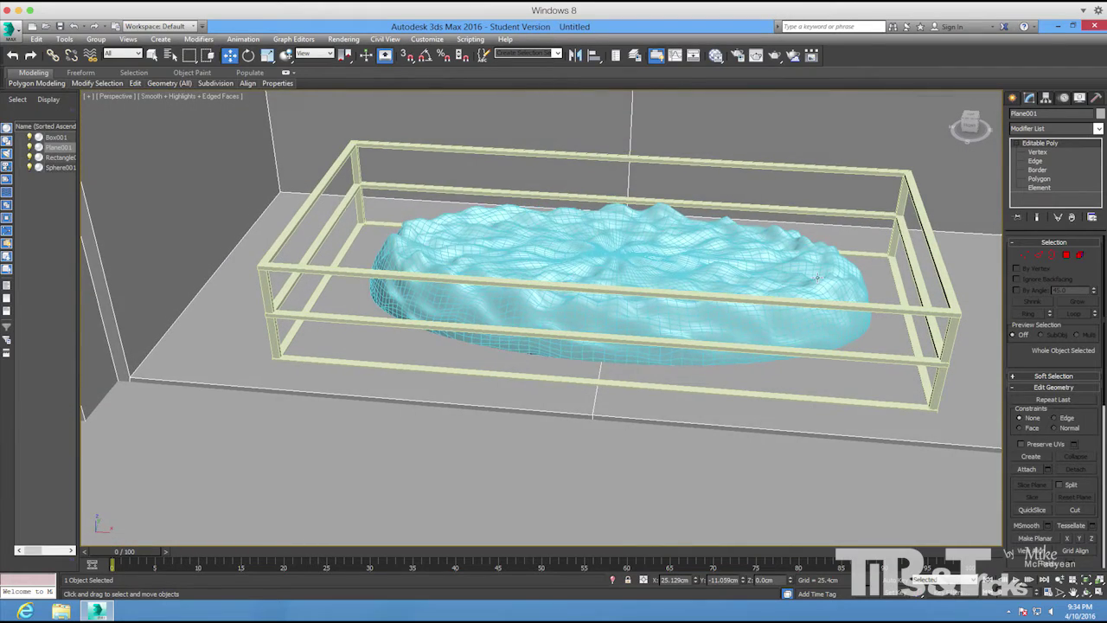
pyautogui.click(817, 277)
pyautogui.click(1071, 218)
# Deselect the mound and examine how the grate and its filling look within the whole fireplace.
pyautogui.keyDown('alt'); pyautogui.moveTo(960, 242); pyautogui.dragTo(906, 186, button='middle'); pyautogui.keyUp('alt')
pyautogui.scroll(-7, 904, 207)
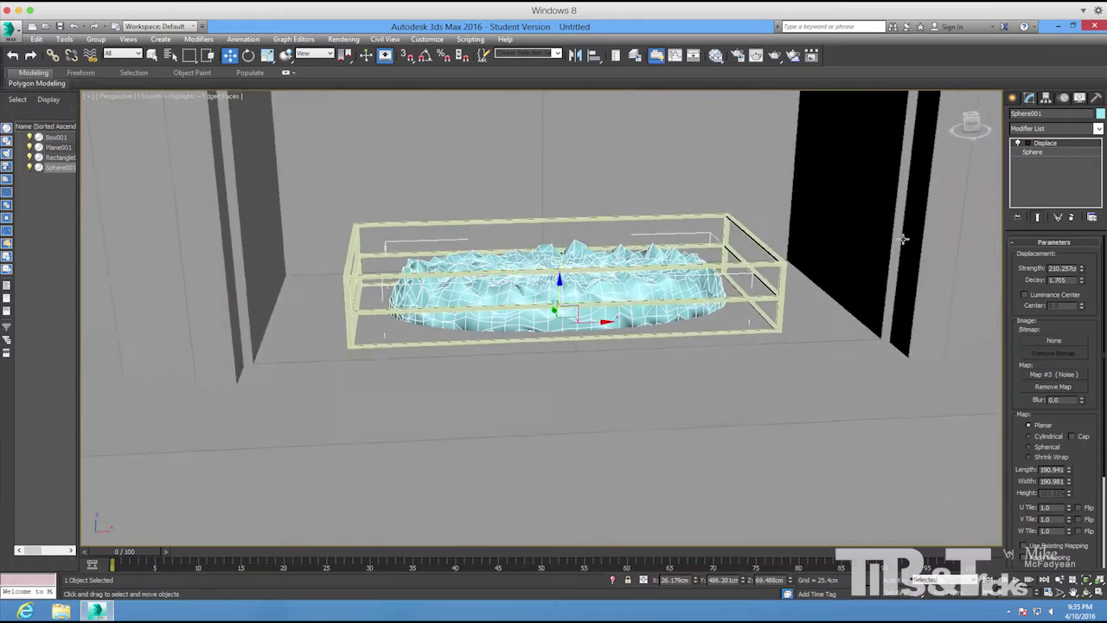
pyautogui.moveTo(892, 250)
pyautogui.keyDown('alt'); pyautogui.mouseDown(button='middle')
pyautogui.moveTo(929, 239)
pyautogui.moveTo(896, 239)
pyautogui.mouseUp(button='middle'); pyautogui.keyUp('alt')
pyautogui.click(896, 238)
pyautogui.keyDown('alt'); pyautogui.moveTo(432, 334); pyautogui.dragTo(529, 348, button='middle'); pyautogui.keyUp('alt')
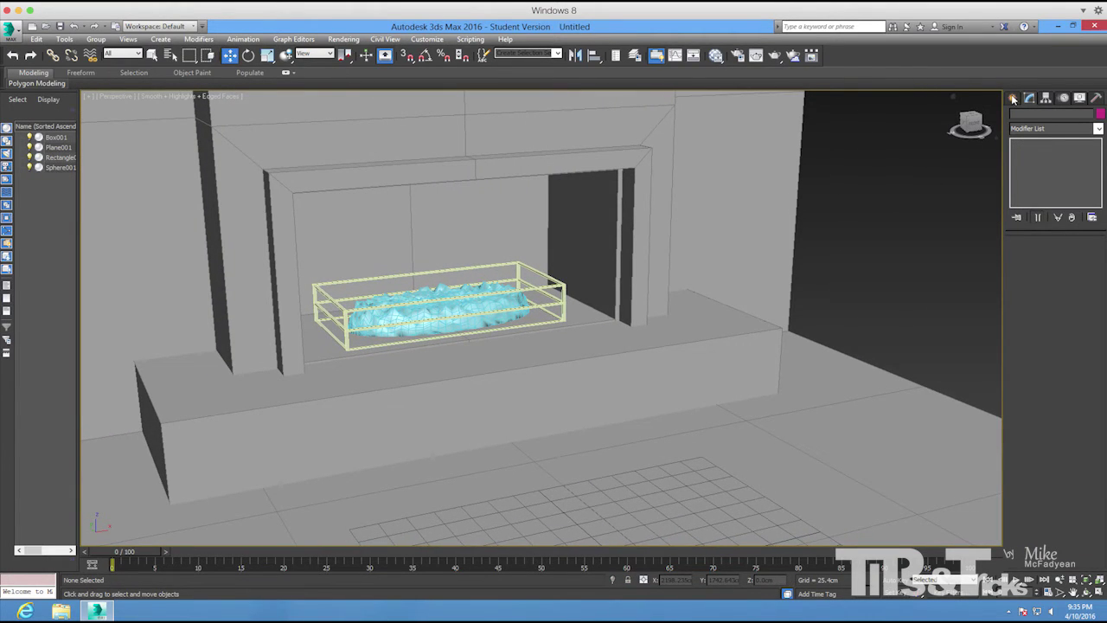
# Draw a plane about 129 by 272 cm on the firebox's back wall and move it forward to about Y 484.1 cm.
pyautogui.click(1013, 99)
pyautogui.click(1074, 215)
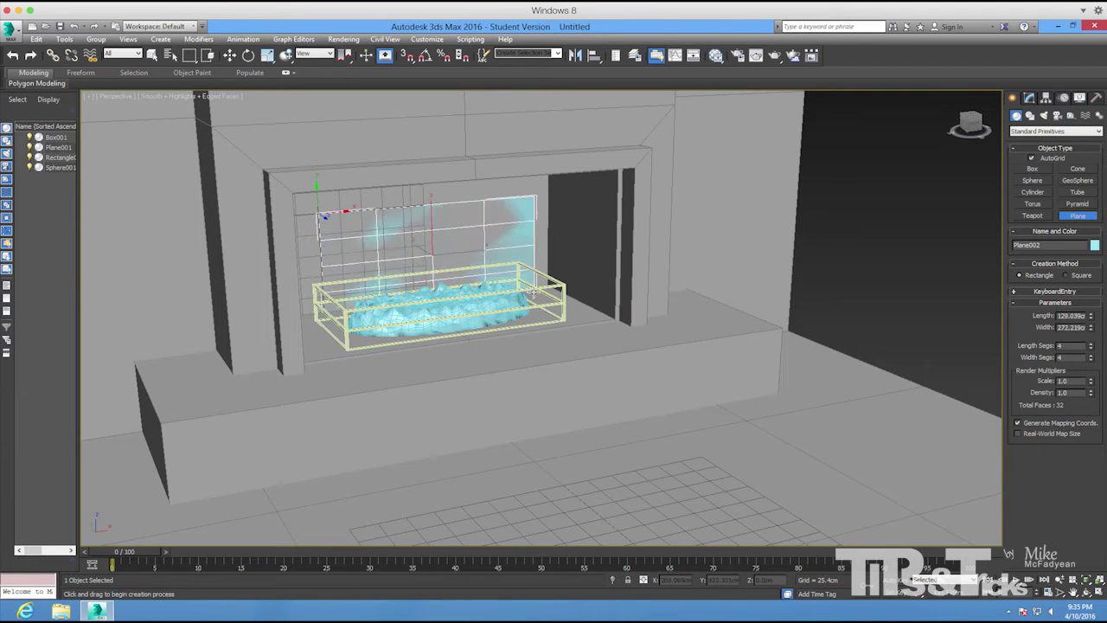
pyautogui.moveTo(534, 298); pyautogui.dragTo(534, 299)
pyautogui.keyDown('alt'); pyautogui.moveTo(432, 283); pyautogui.dragTo(492, 264, button='middle'); pyautogui.keyUp('alt')
pyautogui.press('w')
pyautogui.moveTo(492, 265); pyautogui.dragTo(456, 271)
# Recolour the new back plane and the grate frame with the light grey custom object colour.
pyautogui.keyDown('alt'); pyautogui.moveTo(456, 271); pyautogui.dragTo(417, 313, button='middle'); pyautogui.keyUp('alt')
pyautogui.scroll(1, 418, 313)
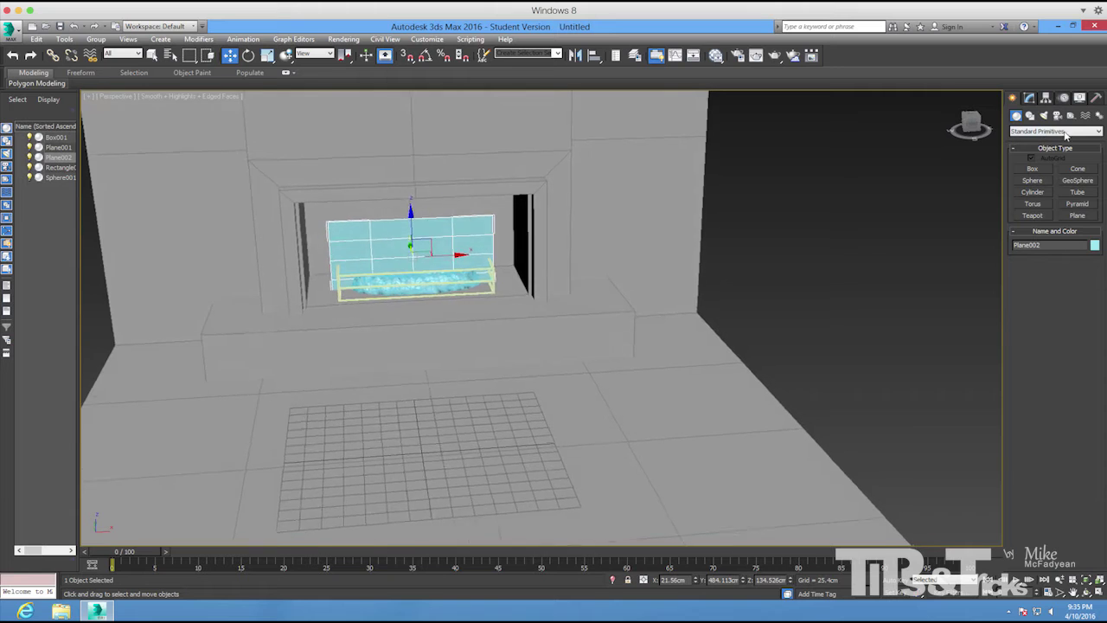
pyautogui.click(1094, 246)
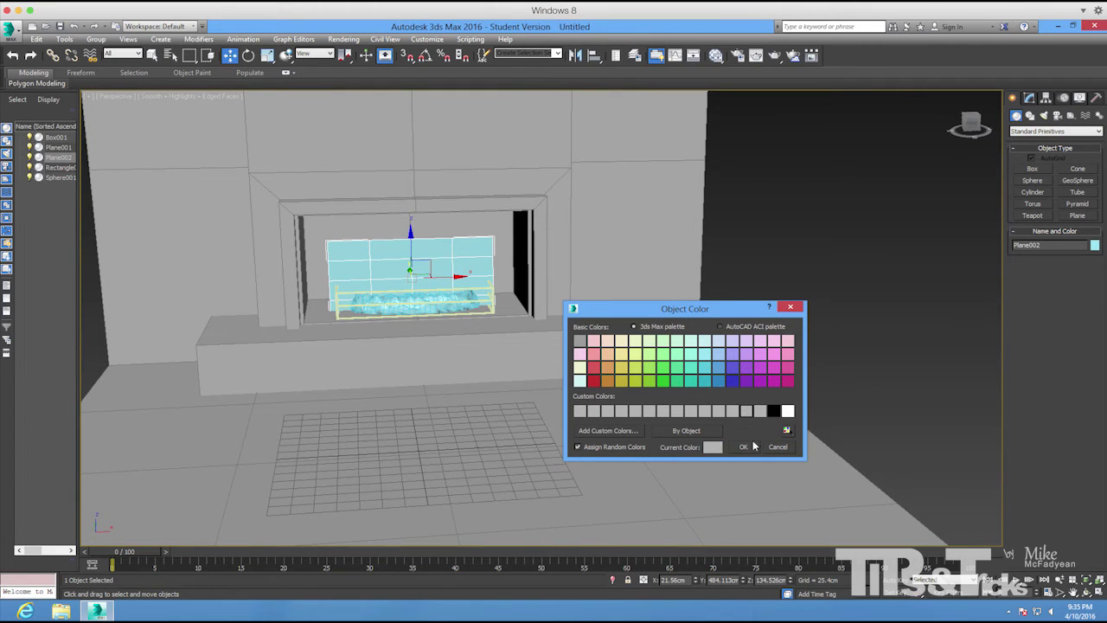
pyautogui.click(744, 447)
pyautogui.scroll(5, 573, 388)
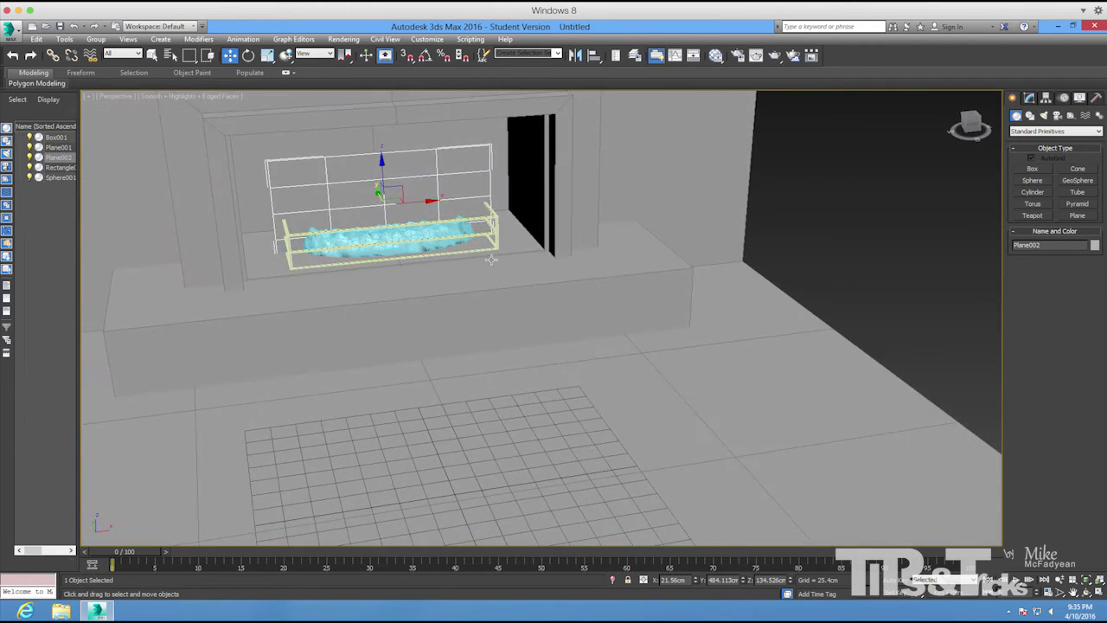
pyautogui.click(498, 235)
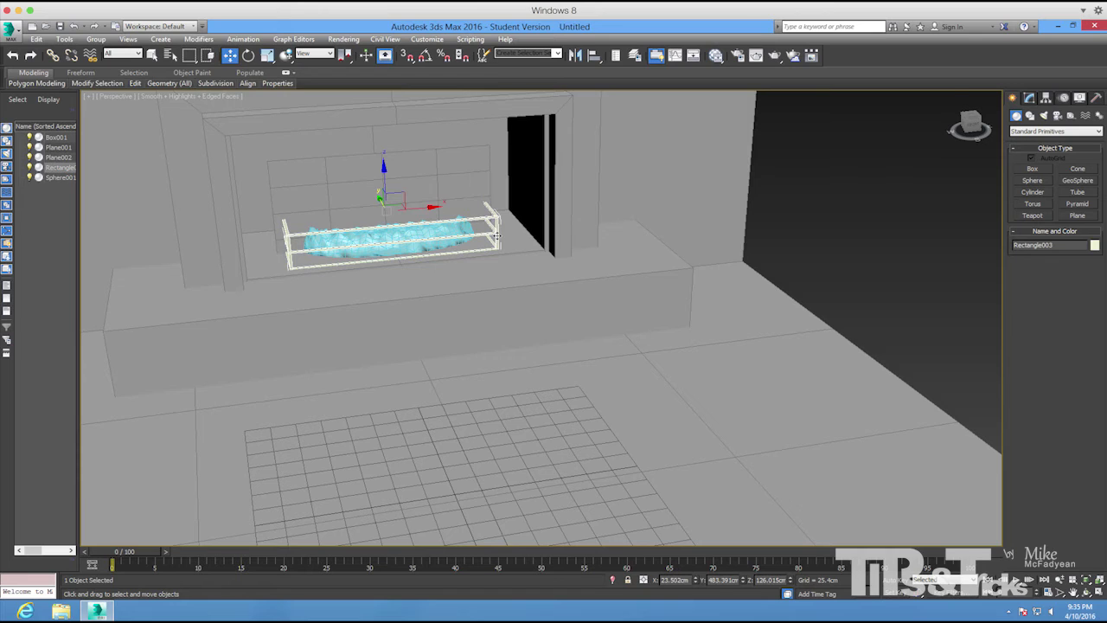
pyautogui.click(1094, 245)
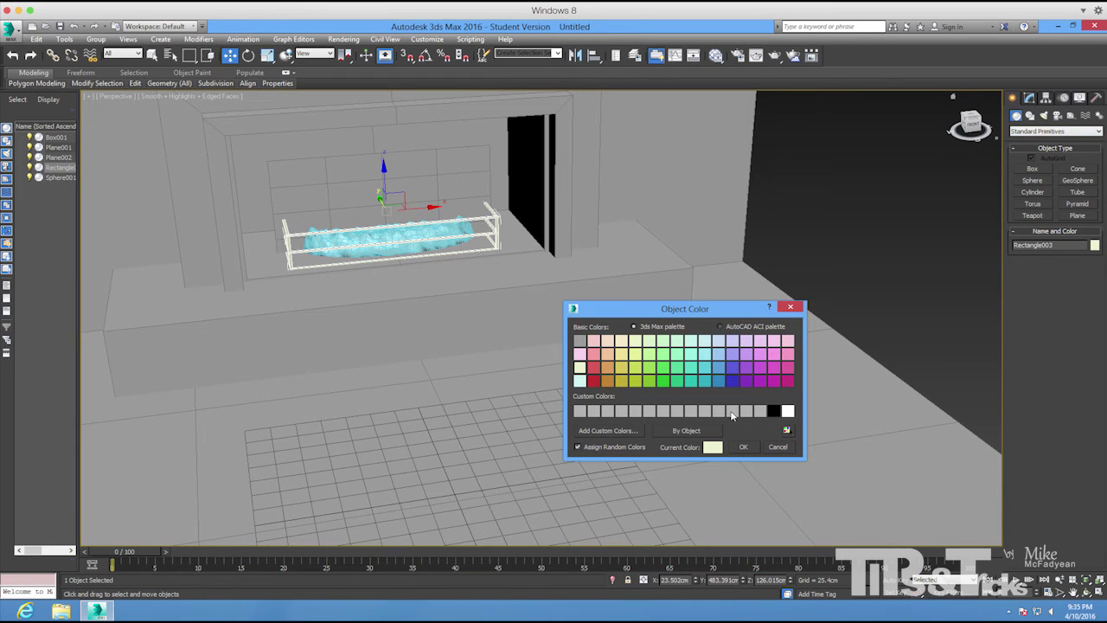
pyautogui.click(744, 447)
pyautogui.click(848, 294)
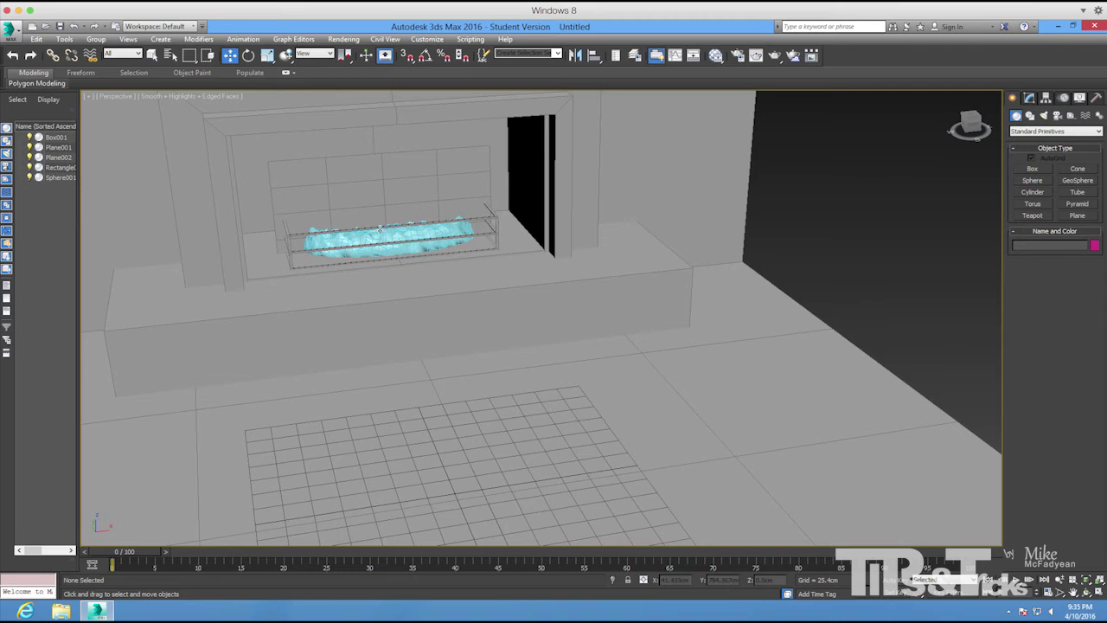
# Recolour the displaced mound with the same light grey object colour and deselect it.
pyautogui.click(371, 229)
pyautogui.click(1094, 245)
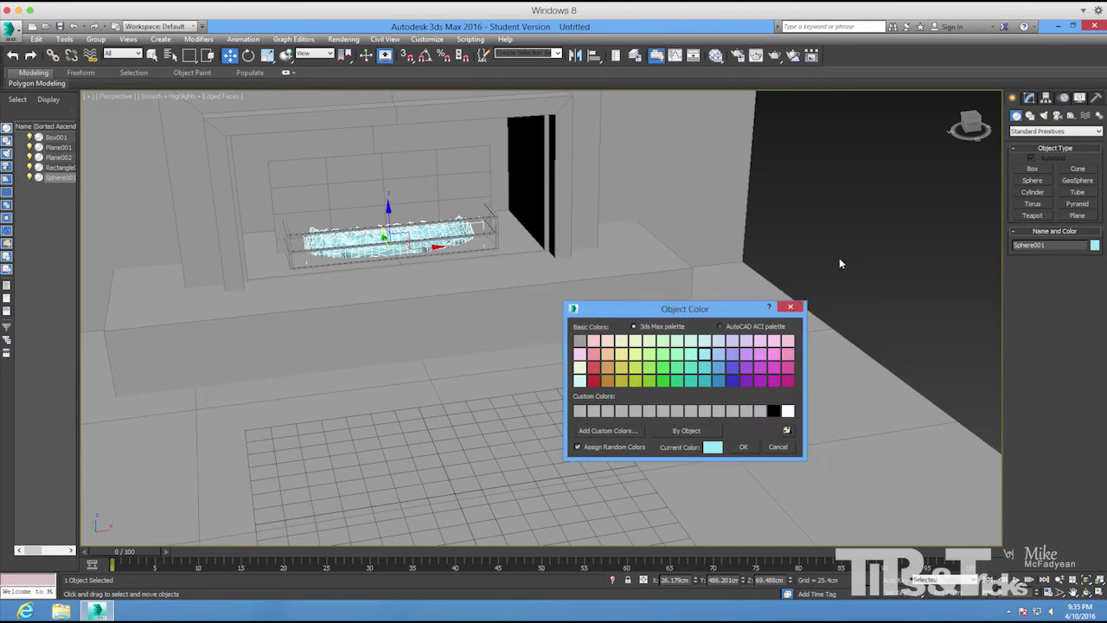
pyautogui.click(748, 448)
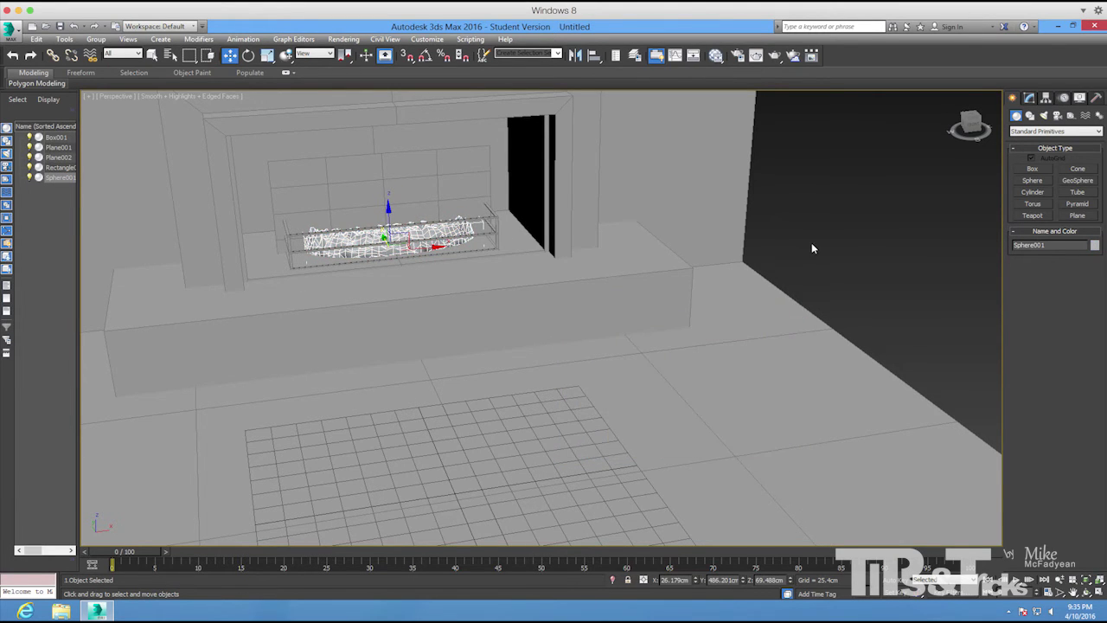
pyautogui.click(811, 242)
# Draw a thin rectangular box about 345 by 579 cm on the floor in front of the hearth.
pyautogui.scroll(5, 796, 261)
pyautogui.keyDown('alt'); pyautogui.moveTo(797, 265); pyautogui.dragTo(873, 250, button='middle'); pyautogui.keyUp('alt')
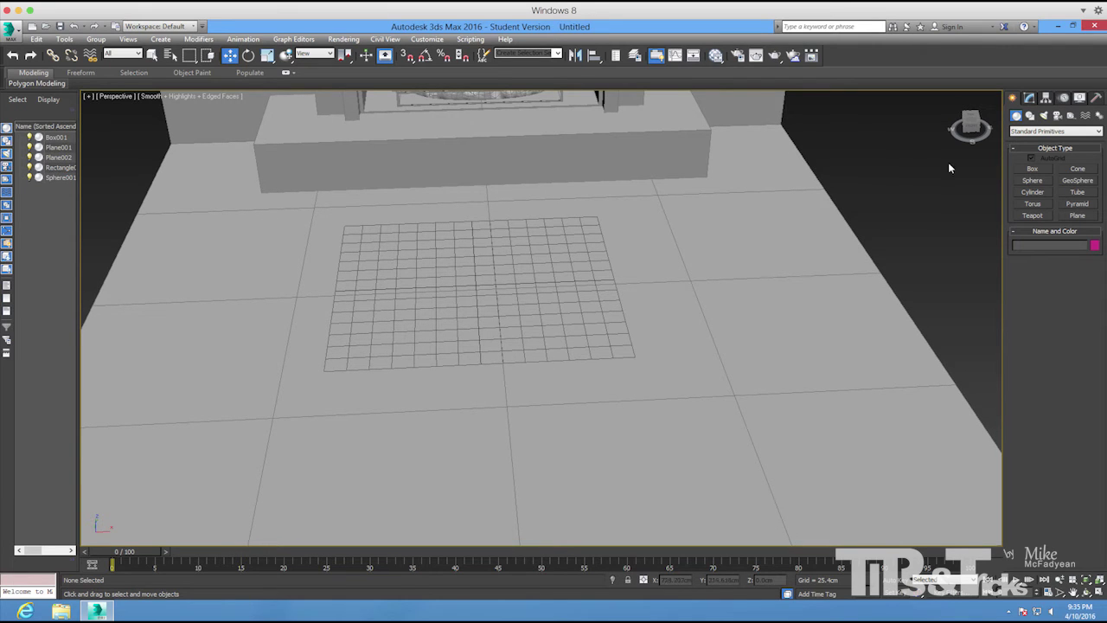
pyautogui.click(1047, 173)
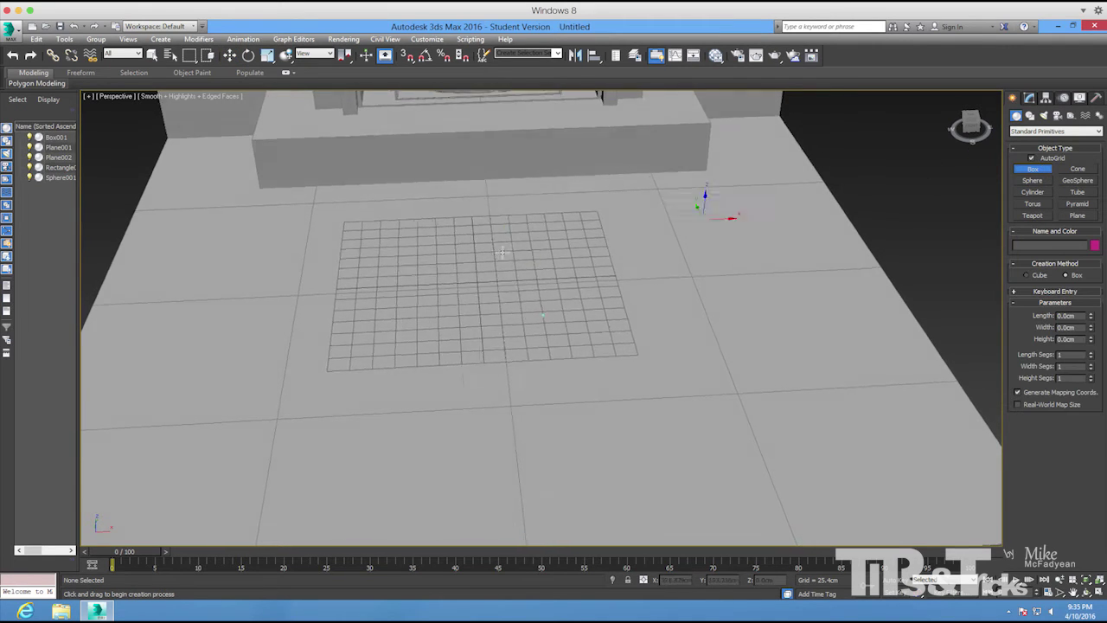
pyautogui.keyDown('alt'); pyautogui.moveTo(349, 231); pyautogui.dragTo(309, 199, button='middle'); pyautogui.keyUp('alt')
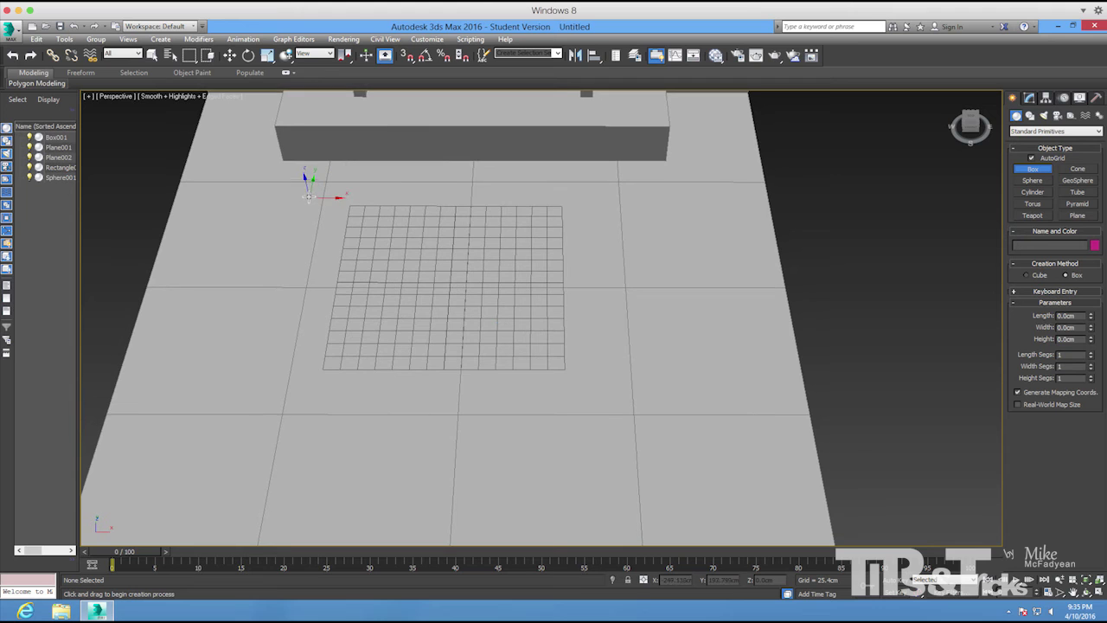
pyautogui.moveTo(305, 182); pyautogui.dragTo(657, 334)
pyautogui.click(657, 330)
# Set the height of the flat floor box to 1 cm and finish creating boxes.
pyautogui.keyDown('alt'); pyautogui.moveTo(657, 330); pyautogui.dragTo(655, 316, button='middle'); pyautogui.keyUp('alt')
pyautogui.scroll(5, 653, 331)
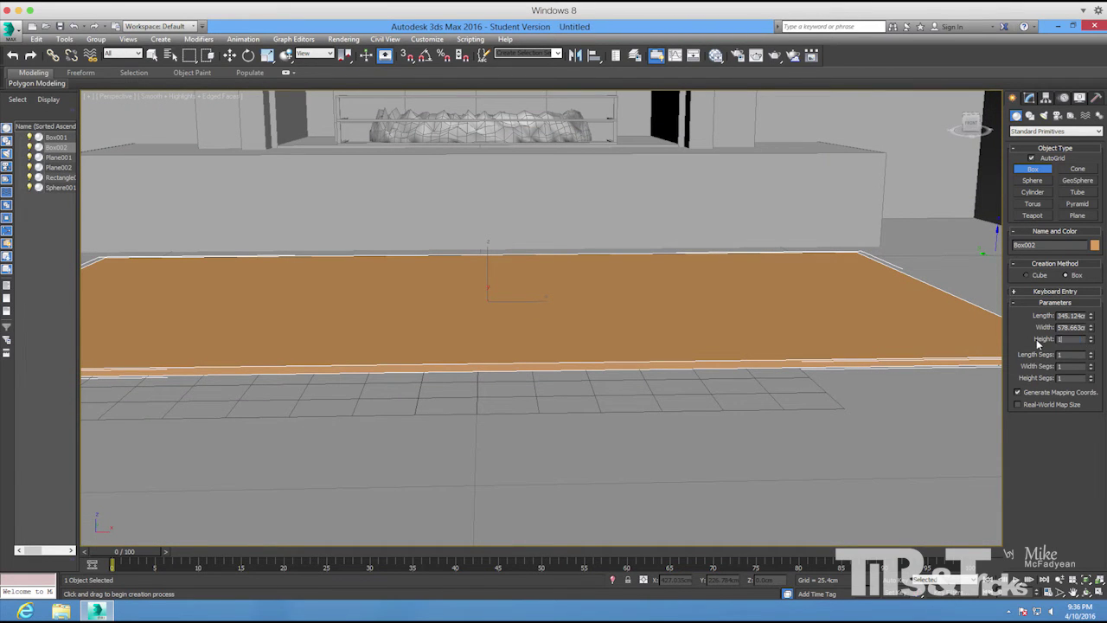
pyautogui.press('Return')
pyautogui.scroll(-3, 1033, 346)
pyautogui.keyDown('alt'); pyautogui.moveTo(1034, 347); pyautogui.dragTo(1021, 156, button='middle'); pyautogui.keyUp('alt')
pyautogui.rightClick(846, 215)
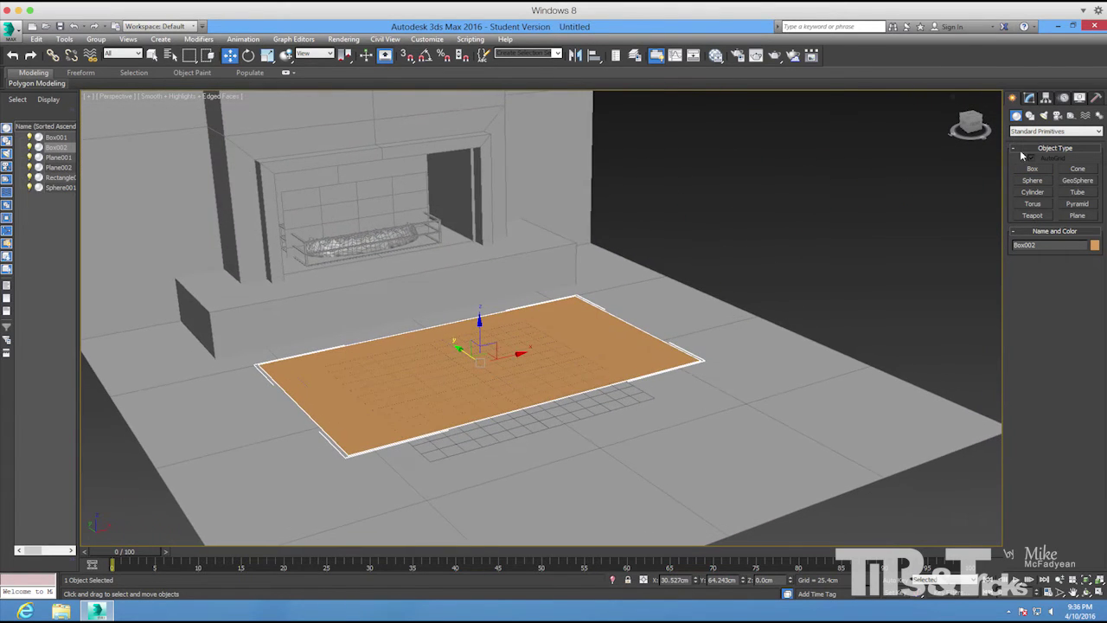
# Recolour the flat floor box with the light grey object colour and deselect it.
pyautogui.click(1093, 245)
pyautogui.click(740, 449)
pyautogui.keyDown('alt'); pyautogui.moveTo(733, 450); pyautogui.dragTo(629, 304, button='middle'); pyautogui.keyUp('alt')
pyautogui.click(737, 286)
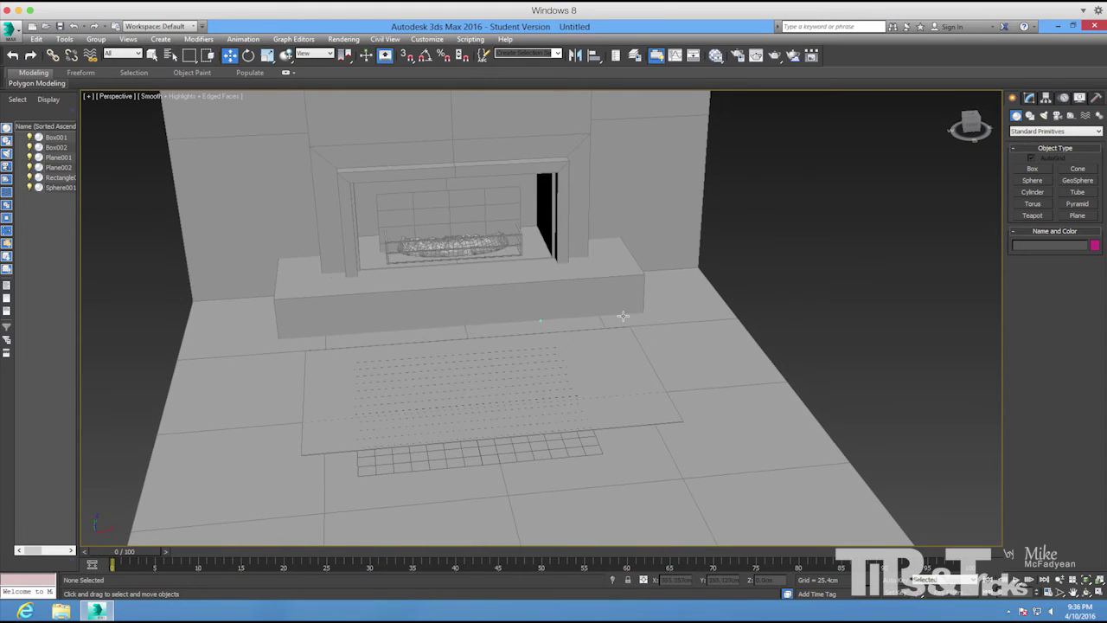
# Select the floor box, hearth, back plane, mound and grate in turn to review the scene's separate objects.
pyautogui.click(592, 350)
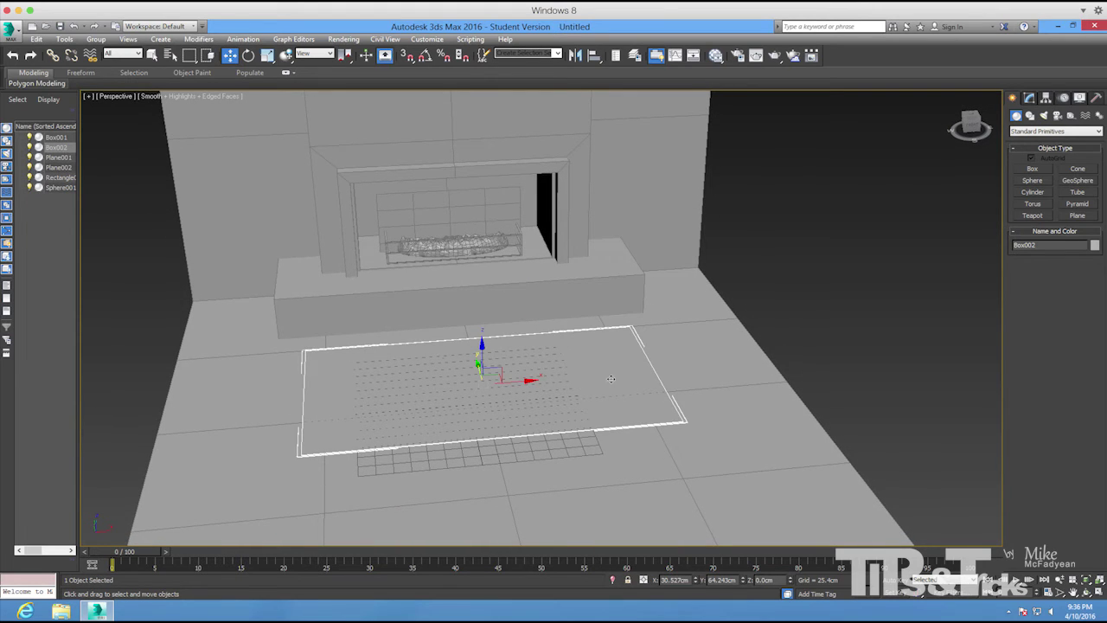
pyautogui.keyDown('alt'); pyautogui.moveTo(609, 382); pyautogui.dragTo(607, 382, button='middle'); pyautogui.keyUp('alt')
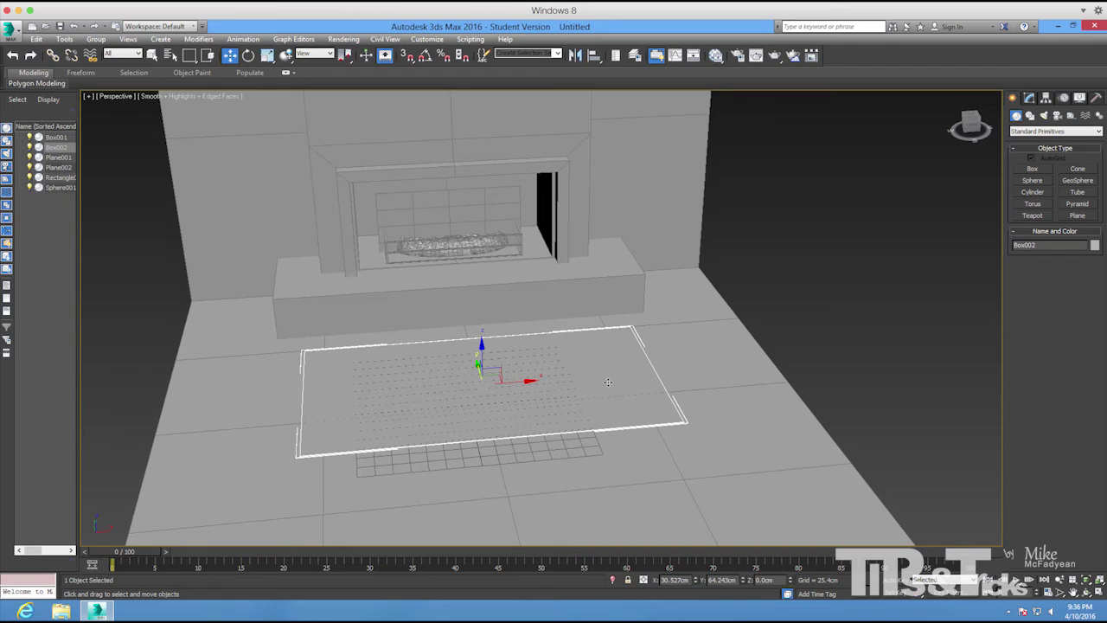
pyautogui.click(586, 272)
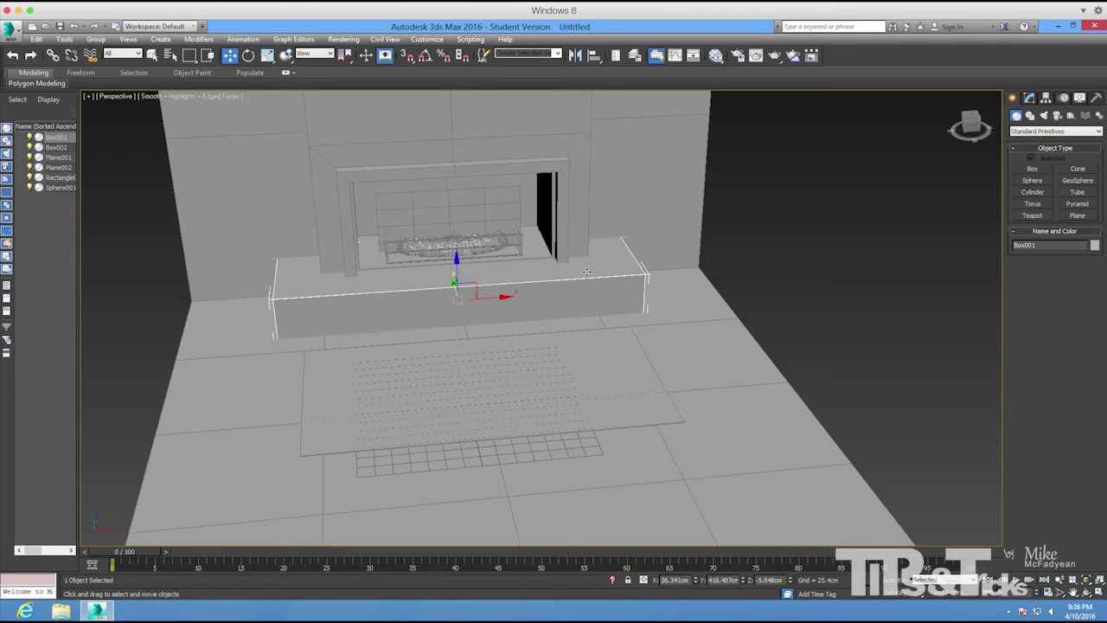
pyautogui.click(466, 196)
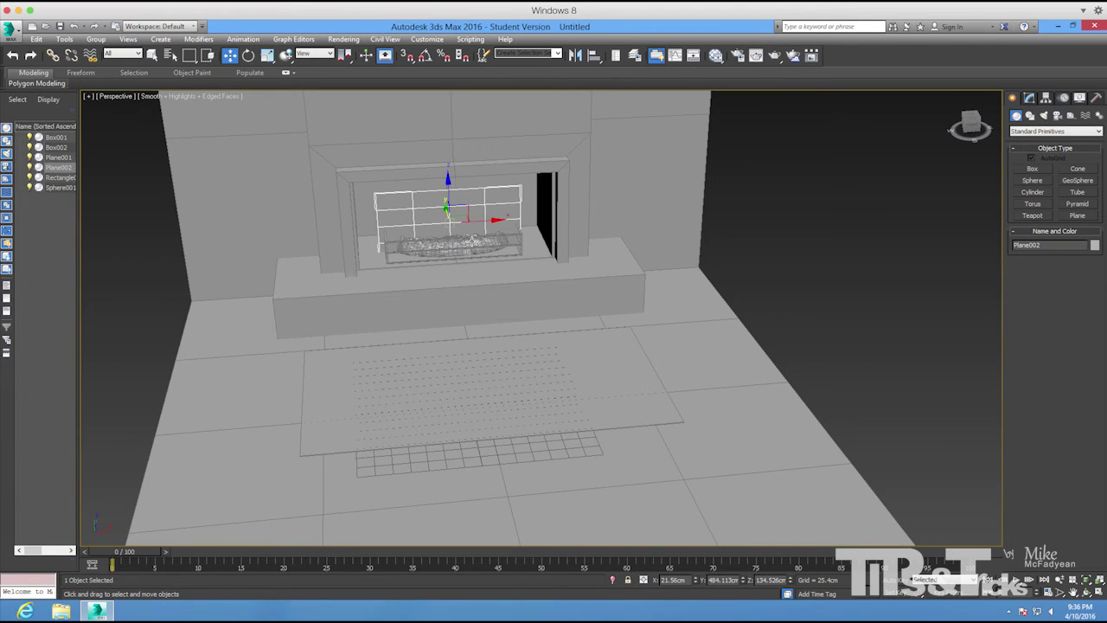
pyautogui.click(472, 241)
pyautogui.click(521, 245)
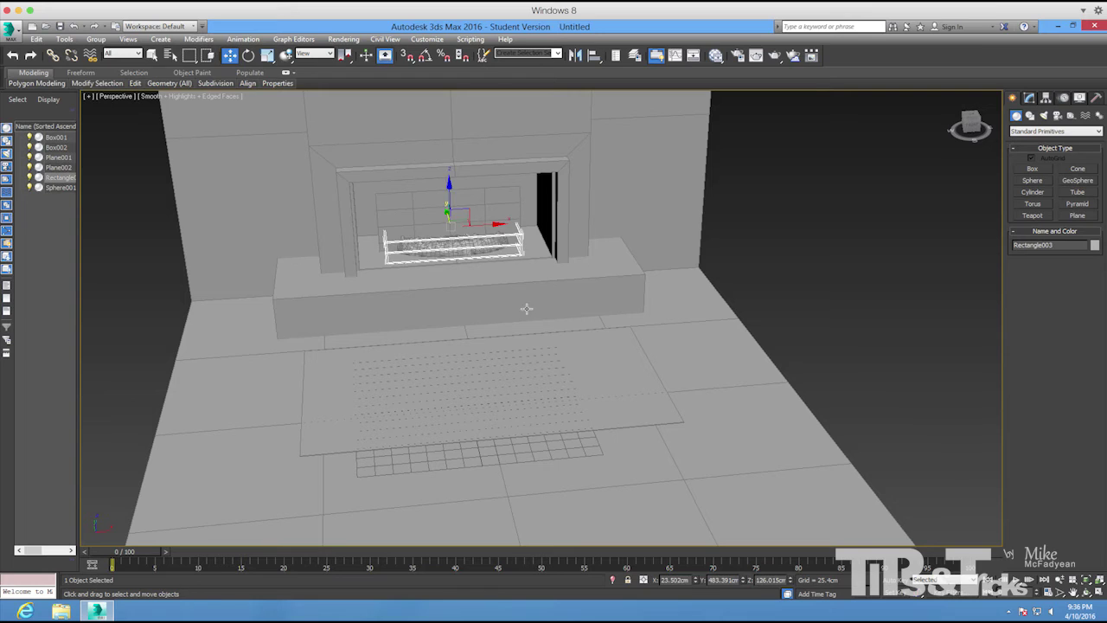
# Isolate the room mesh with its fireplace wall by hiding all unselected objects.
pyautogui.click(679, 230)
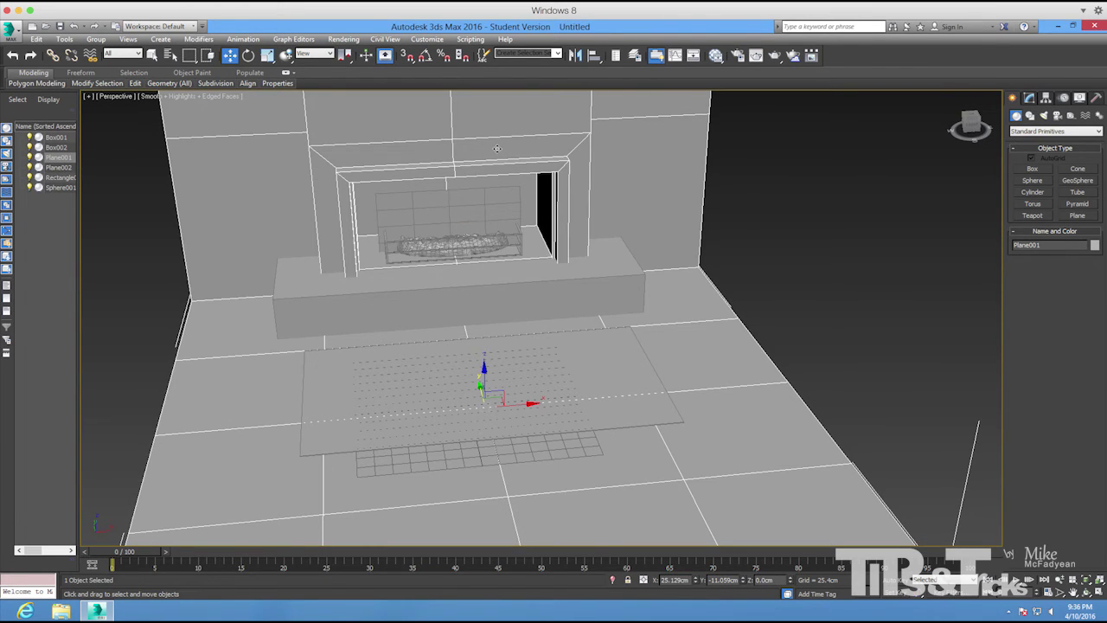
pyautogui.keyDown('alt'); pyautogui.moveTo(497, 149); pyautogui.dragTo(576, 212, button='middle'); pyautogui.keyUp('alt')
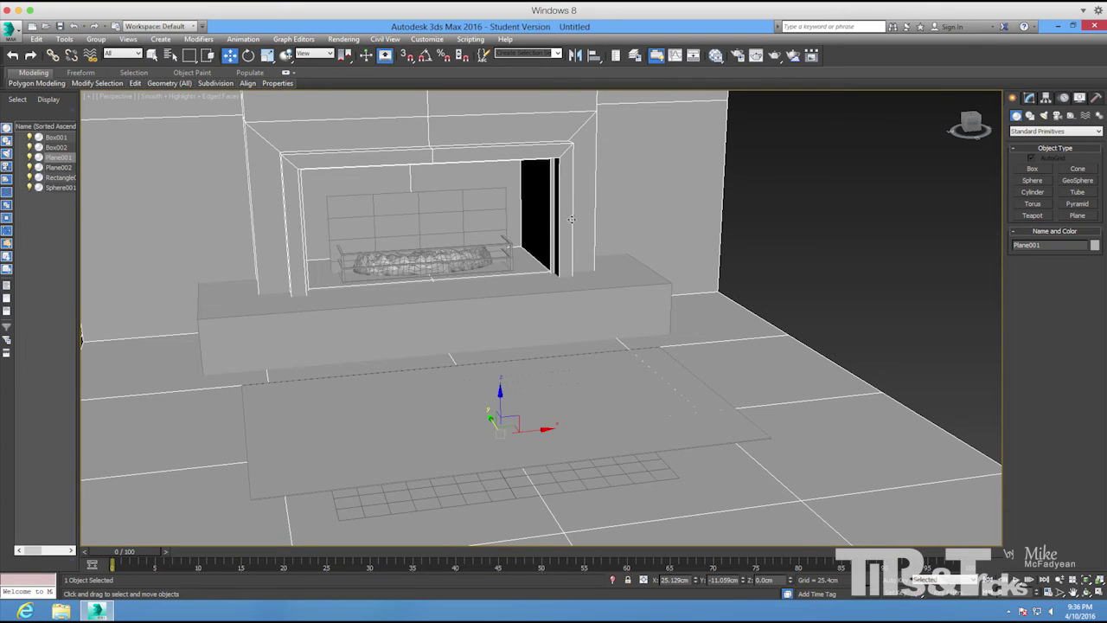
pyautogui.keyDown('alt'); pyautogui.moveTo(586, 219); pyautogui.dragTo(620, 208, button='middle'); pyautogui.keyUp('alt')
pyautogui.rightClick(628, 203)
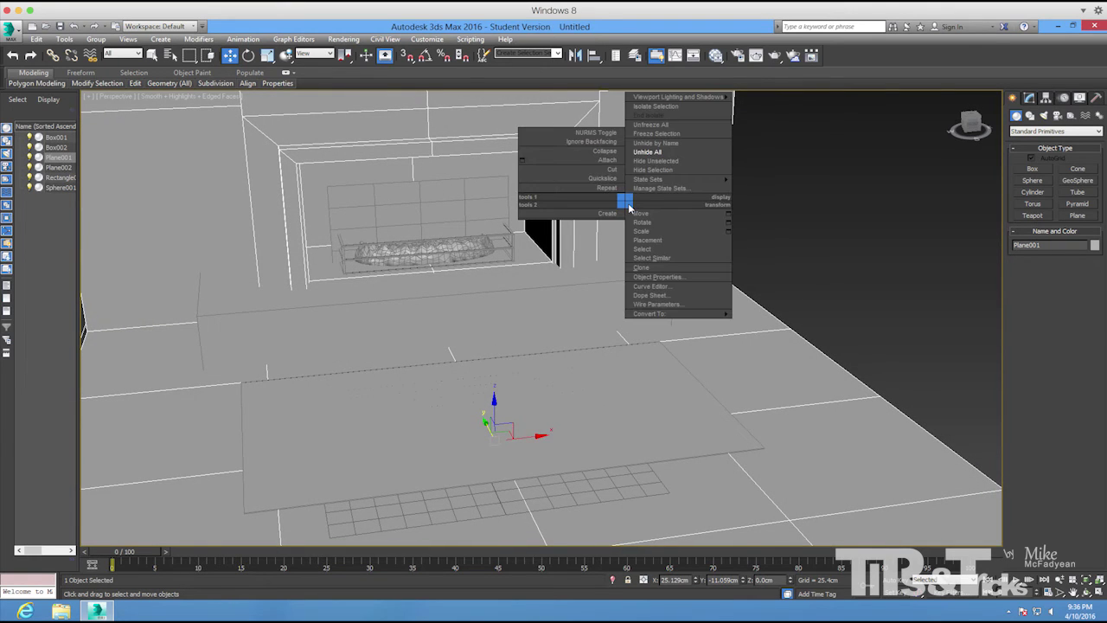
pyautogui.click(666, 163)
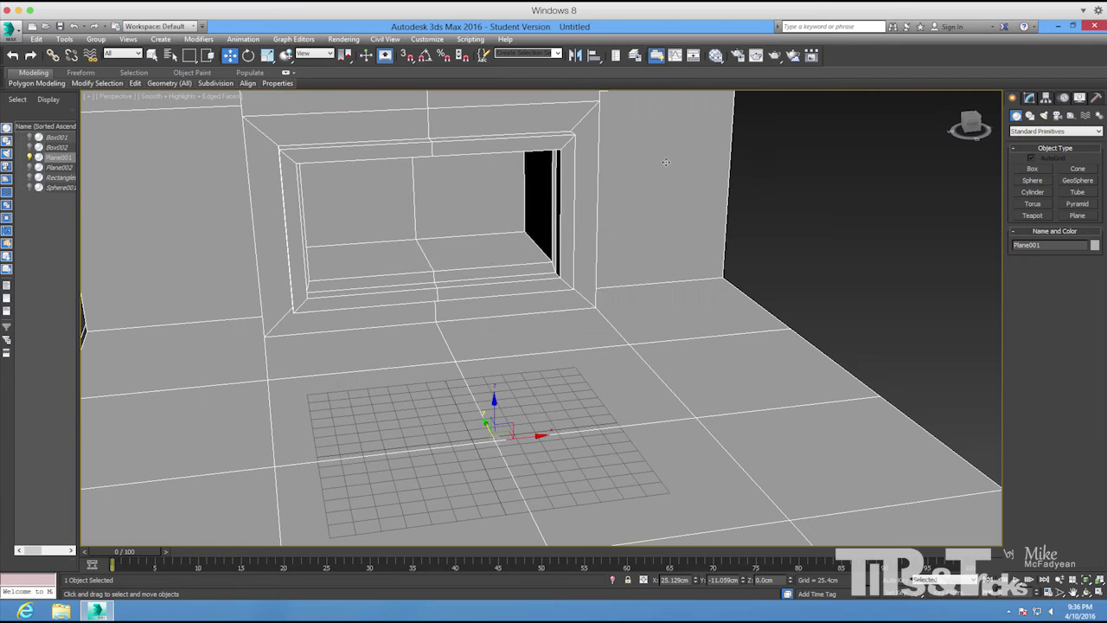
# Select all 16 floor polygons of the room mesh in Polygon mode and hide them.
pyautogui.click(1032, 101)
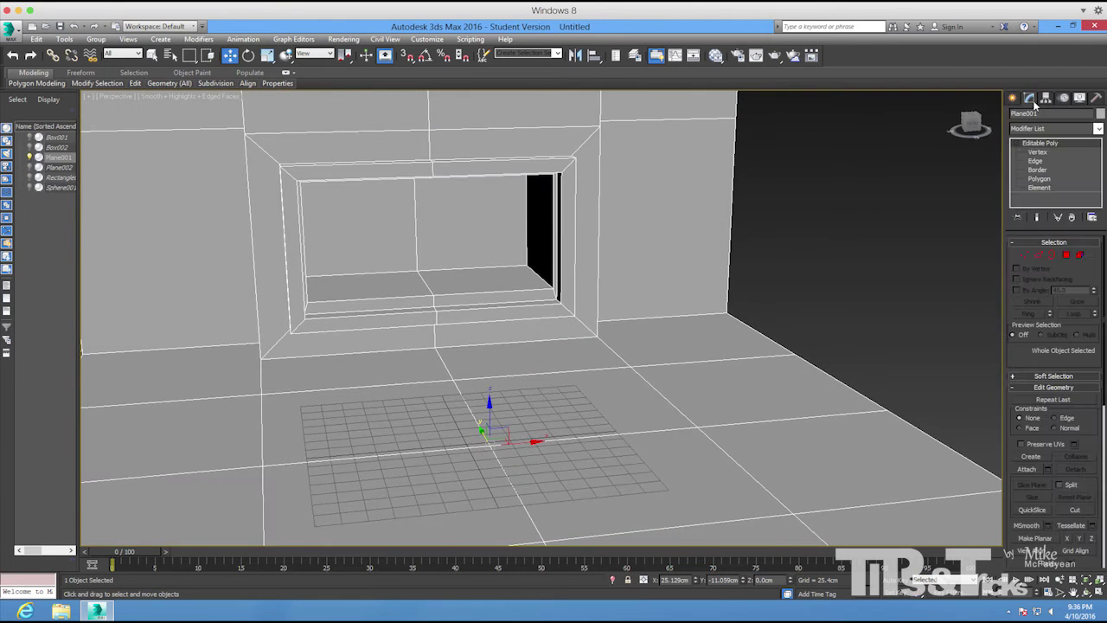
pyautogui.click(1038, 178)
pyautogui.keyDown('alt'); pyautogui.moveTo(629, 259); pyautogui.dragTo(359, 417, button='middle'); pyautogui.keyUp('alt')
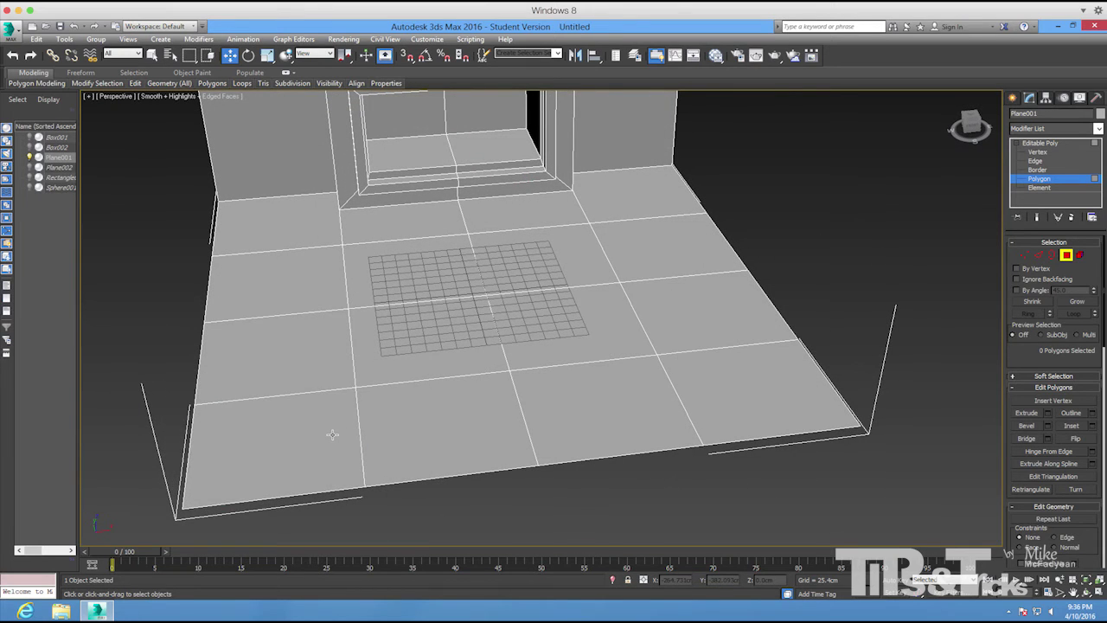
pyautogui.click(332, 434)
pyautogui.press('q')
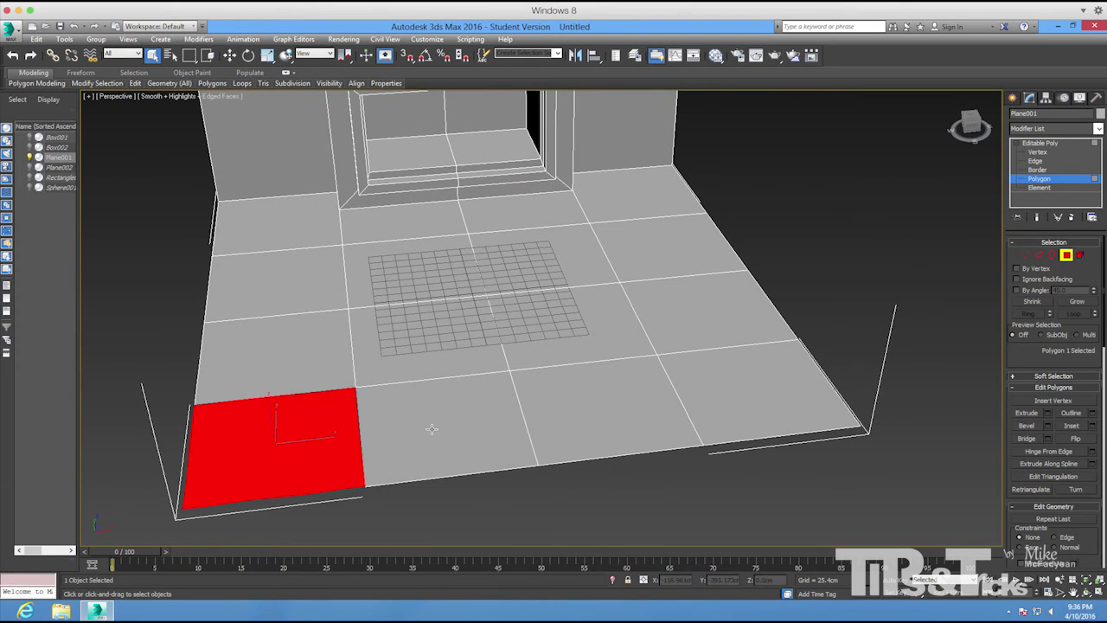
pyautogui.keyDown('ctrl'); pyautogui.click(428, 429); pyautogui.keyUp('ctrl')
pyautogui.keyDown('ctrl'); pyautogui.click(578, 417); pyautogui.keyUp('ctrl')
pyautogui.keyDown('ctrl'); pyautogui.click(735, 385); pyautogui.keyUp('ctrl')
pyautogui.keyDown('ctrl'); pyautogui.click(711, 323); pyautogui.keyUp('ctrl')
pyautogui.keyDown('ctrl'); pyautogui.click(614, 330); pyautogui.keyUp('ctrl')
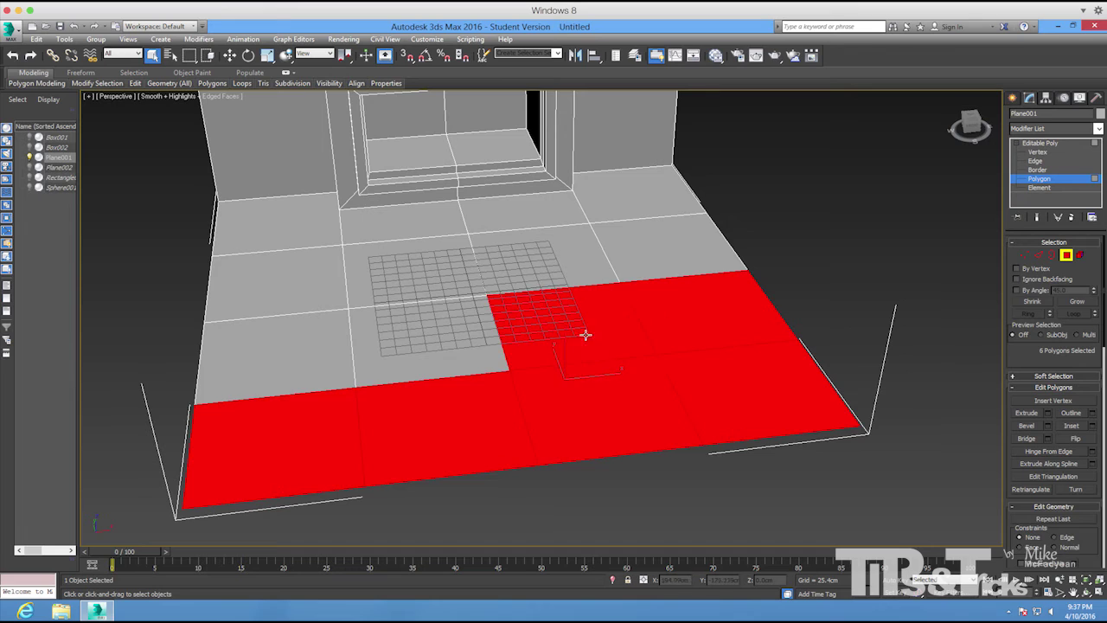
pyautogui.keyDown('ctrl'); pyautogui.click(441, 337); pyautogui.keyUp('ctrl')
pyautogui.keyDown('ctrl'); pyautogui.click(316, 337); pyautogui.keyUp('ctrl')
pyautogui.keyDown('ctrl'); pyautogui.click(298, 267); pyautogui.keyUp('ctrl')
pyautogui.keyDown('ctrl'); pyautogui.click(417, 268); pyautogui.keyUp('ctrl')
pyautogui.keyDown('ctrl'); pyautogui.click(548, 245); pyautogui.keyUp('ctrl')
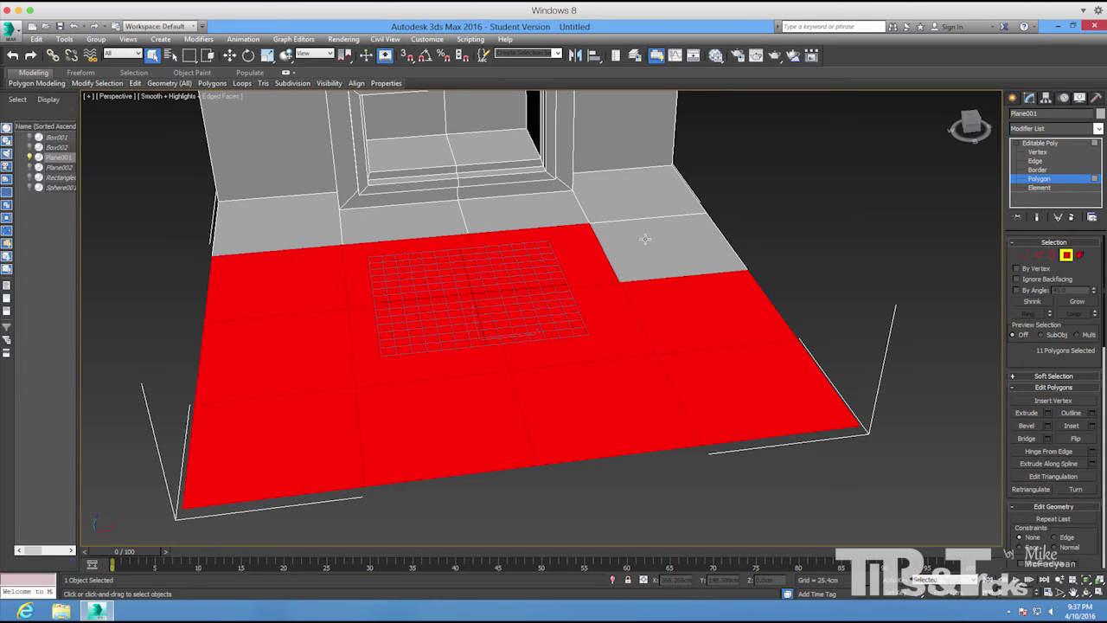
pyautogui.keyDown('ctrl'); pyautogui.click(645, 240); pyautogui.keyUp('ctrl')
pyautogui.keyDown('ctrl'); pyautogui.click(627, 208); pyautogui.keyUp('ctrl')
pyautogui.keyDown('ctrl'); pyautogui.click(540, 210); pyautogui.keyUp('ctrl')
pyautogui.keyDown('ctrl'); pyautogui.click(443, 217); pyautogui.keyUp('ctrl')
pyautogui.keyDown('ctrl'); pyautogui.click(306, 236); pyautogui.keyUp('ctrl')
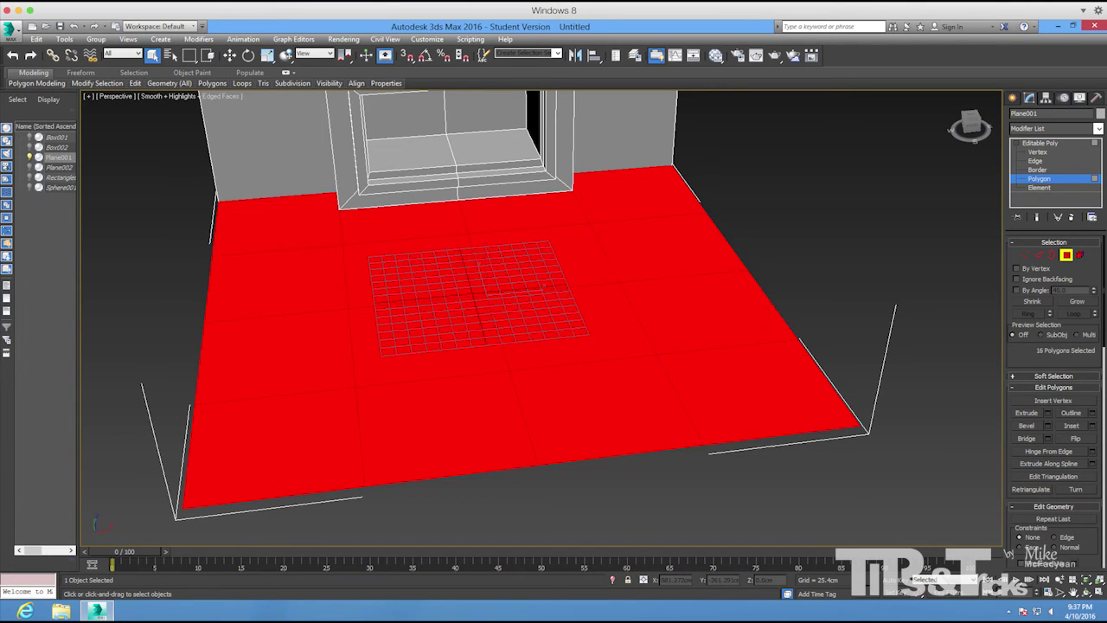
pyautogui.click(1063, 242)
pyautogui.click(1072, 265)
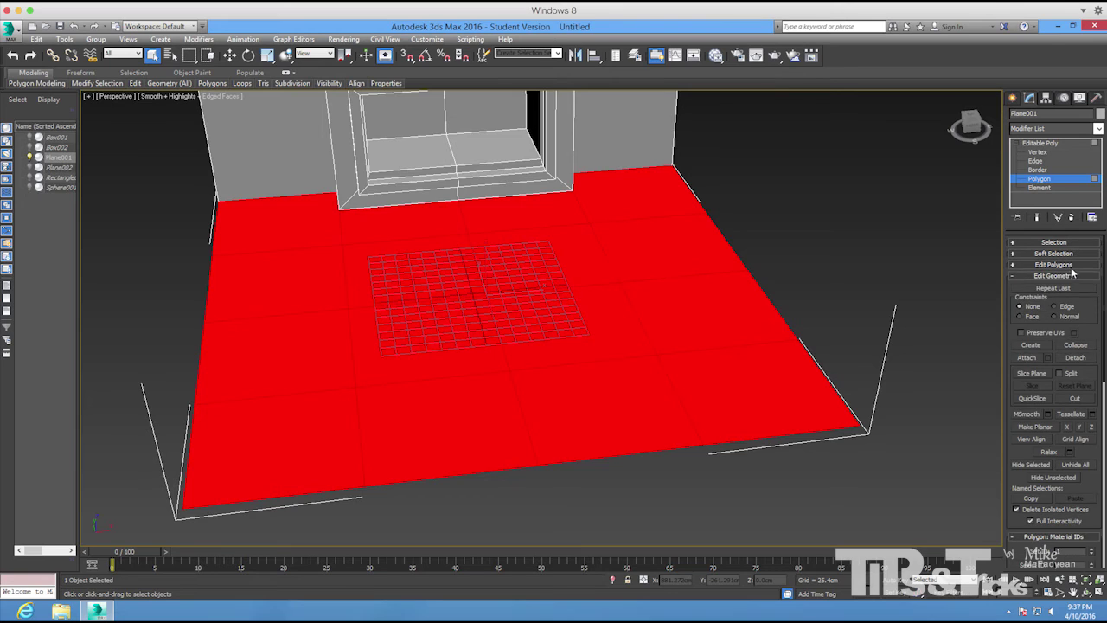
pyautogui.click(1072, 274)
pyautogui.click(1042, 466)
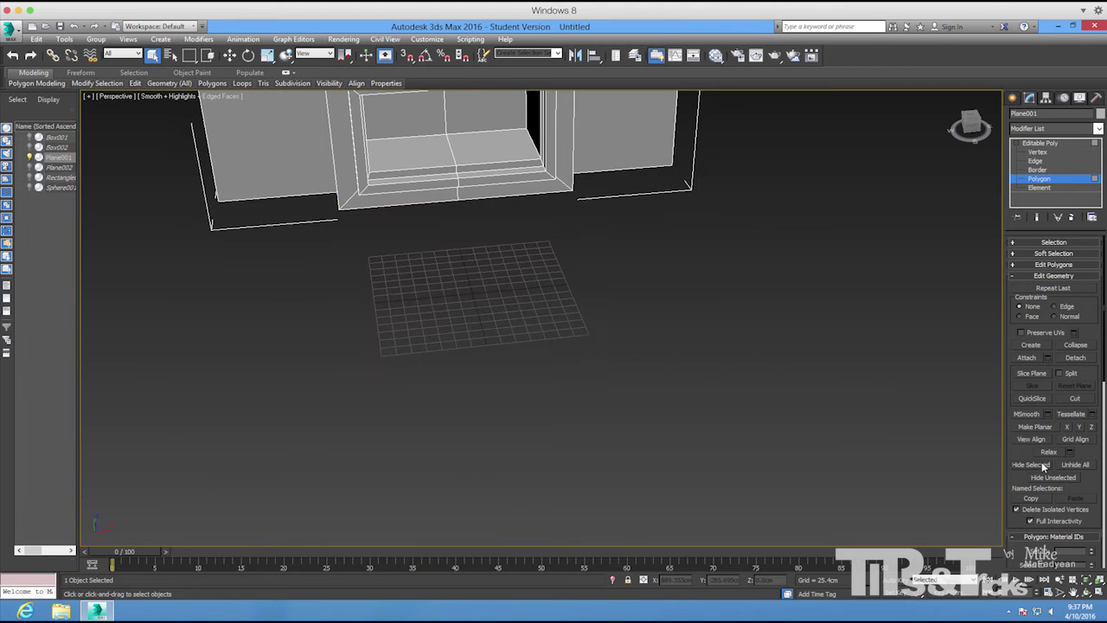
# Select the four wall polygons on both sides of the chimney breast and hide them.
pyautogui.keyDown('alt'); pyautogui.moveTo(467, 188); pyautogui.dragTo(304, 302, button='middle'); pyautogui.keyUp('alt')
pyautogui.click(303, 305)
pyautogui.keyDown('ctrl'); pyautogui.click(299, 395); pyautogui.keyUp('ctrl')
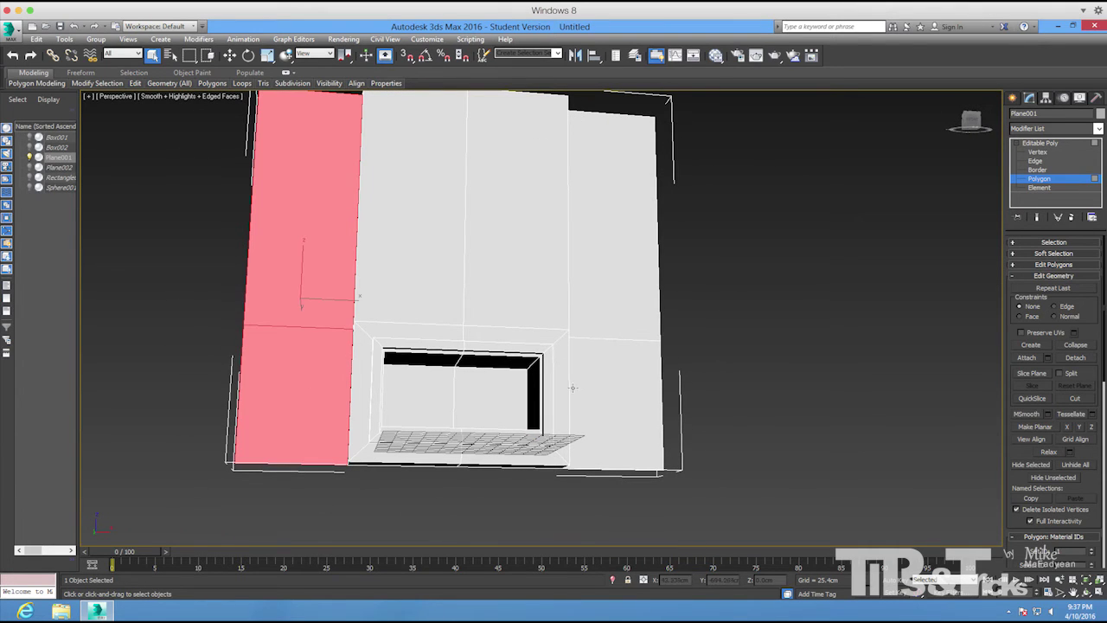
pyautogui.keyDown('ctrl'); pyautogui.click(605, 386); pyautogui.keyUp('ctrl')
pyautogui.keyDown('ctrl'); pyautogui.click(610, 305); pyautogui.keyUp('ctrl')
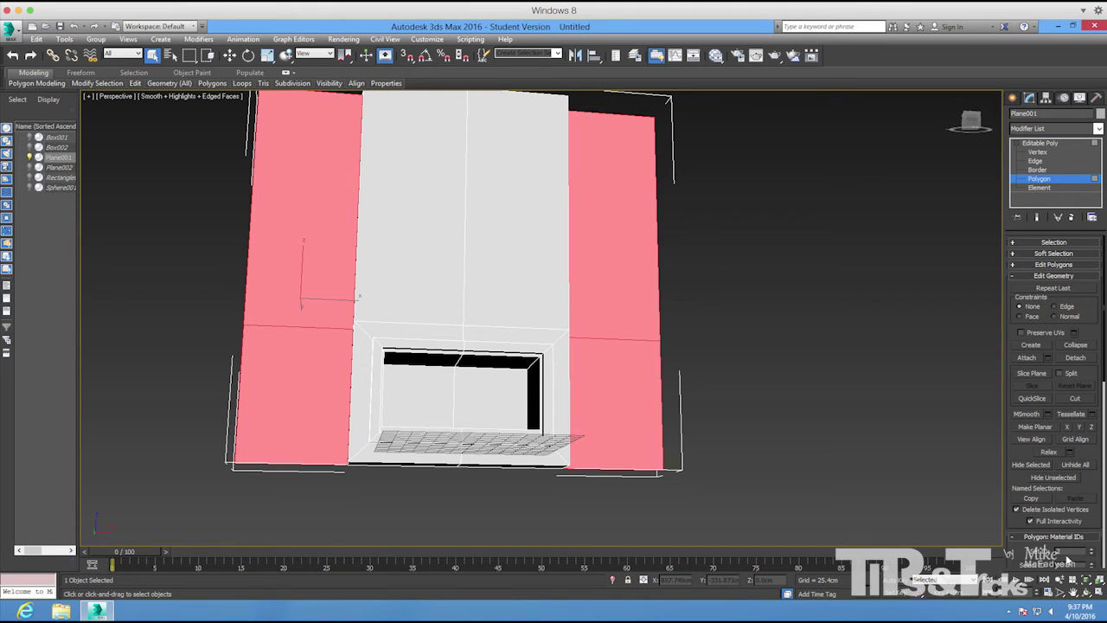
pyautogui.click(1031, 464)
pyautogui.keyDown('alt'); pyautogui.moveTo(755, 388); pyautogui.dragTo(372, 438, button='middle'); pyautogui.keyUp('alt')
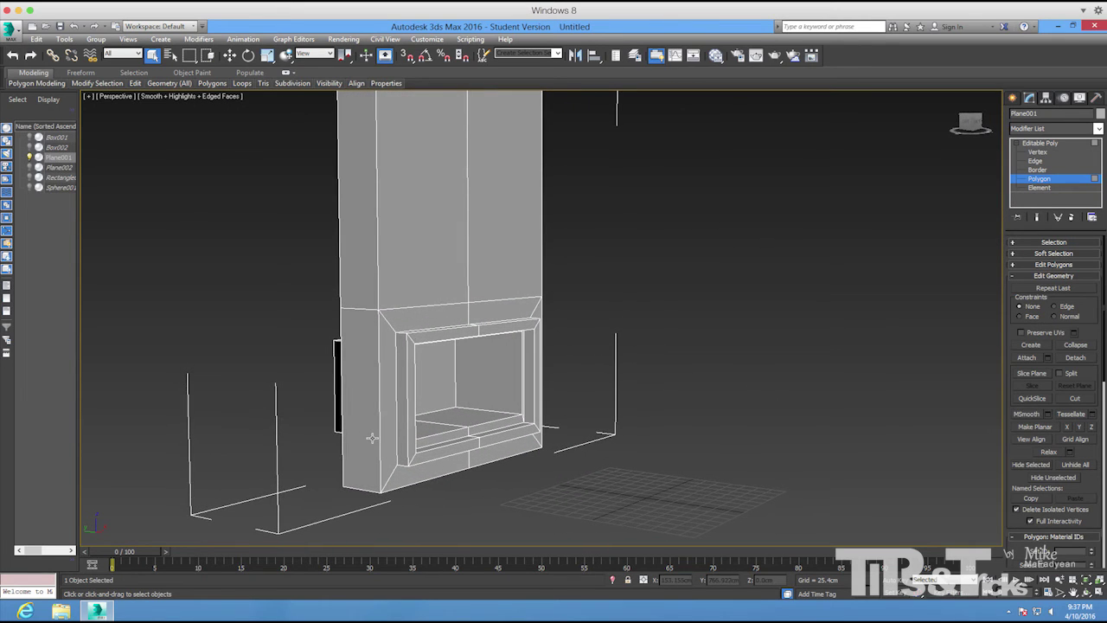
# Select all chimney breast polygons around the fireplace frame, including both side faces, assign them material ID 3 and hide them.
pyautogui.click(371, 438)
pyautogui.keyDown('ctrl'); pyautogui.click(372, 246); pyautogui.keyUp('ctrl')
pyautogui.keyDown('ctrl'); pyautogui.click(434, 295); pyautogui.keyUp('ctrl')
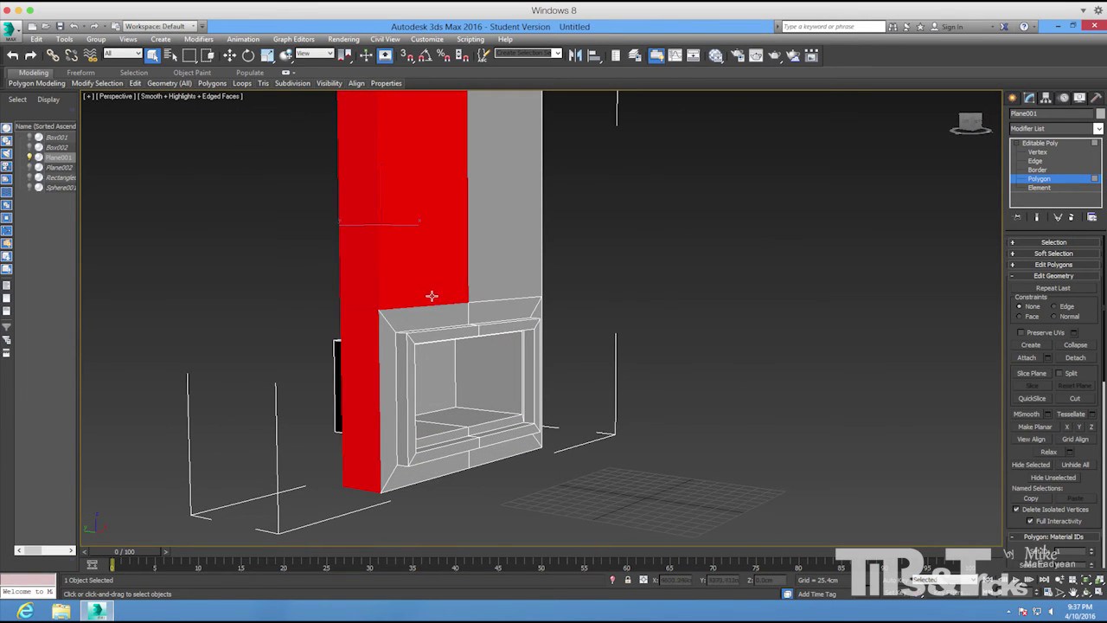
pyautogui.keyDown('ctrl'); pyautogui.click(430, 310); pyautogui.keyUp('ctrl')
pyautogui.keyDown('ctrl'); pyautogui.click(387, 336); pyautogui.keyUp('ctrl')
pyautogui.keyDown('ctrl'); pyautogui.click(402, 476); pyautogui.keyUp('ctrl')
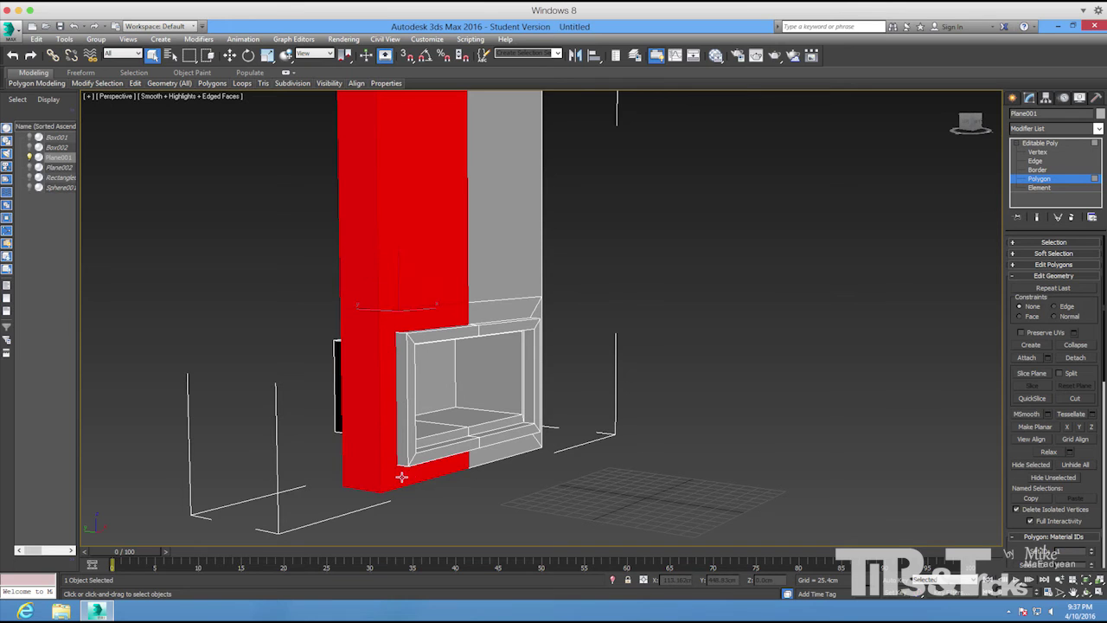
pyautogui.keyDown('ctrl'); pyautogui.click(479, 459); pyautogui.keyUp('ctrl')
pyautogui.keyDown('alt'); pyautogui.moveTo(479, 459); pyautogui.dragTo(489, 453, button='middle'); pyautogui.keyUp('alt')
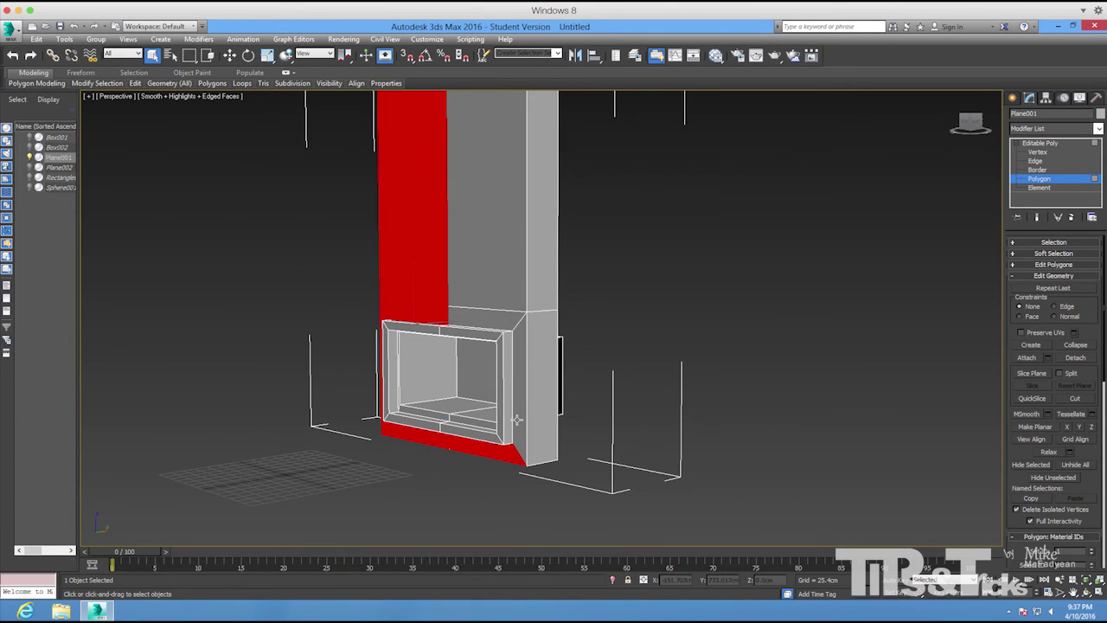
pyautogui.keyDown('ctrl'); pyautogui.click(516, 419); pyautogui.keyUp('ctrl')
pyautogui.keyDown('ctrl'); pyautogui.click(512, 322); pyautogui.keyUp('ctrl')
pyautogui.keyDown('ctrl'); pyautogui.click(514, 281); pyautogui.keyUp('ctrl')
pyautogui.keyDown('ctrl'); pyautogui.click(531, 286); pyautogui.keyUp('ctrl')
pyautogui.keyDown('ctrl'); pyautogui.click(538, 357); pyautogui.keyUp('ctrl')
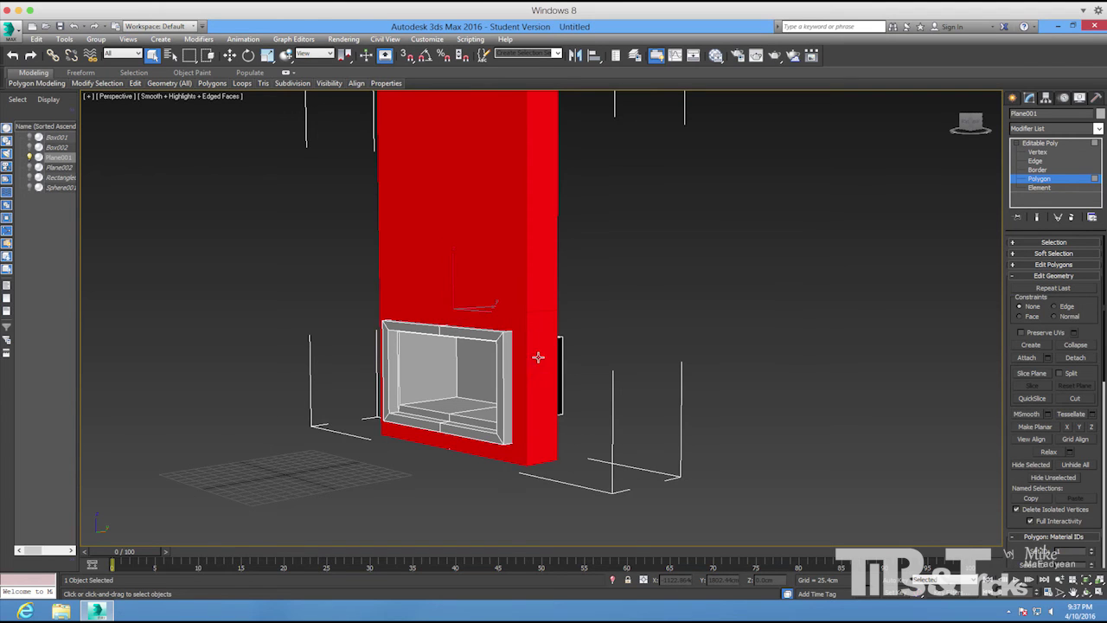
pyautogui.keyDown('alt'); pyautogui.moveTo(536, 391); pyautogui.dragTo(822, 458, button='middle'); pyautogui.keyUp('alt')
pyautogui.keyDown('ctrl'); pyautogui.click(505, 309); pyautogui.keyUp('ctrl')
pyautogui.keyDown('ctrl'); pyautogui.click(459, 332); pyautogui.keyUp('ctrl')
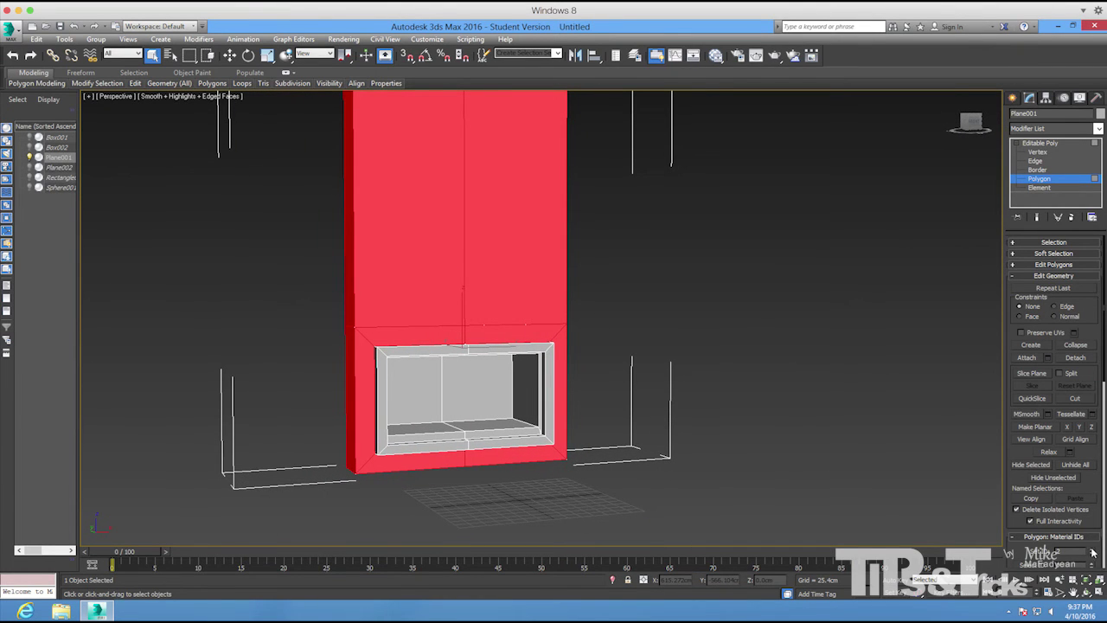
pyautogui.click(1036, 467)
# Select the firebox interior polygons on the back, sides, top and floor, and assign them material ID 4.
pyautogui.scroll(6, 667, 455)
pyautogui.keyDown('alt'); pyautogui.moveTo(666, 452); pyautogui.dragTo(674, 458, button='middle'); pyautogui.keyUp('alt')
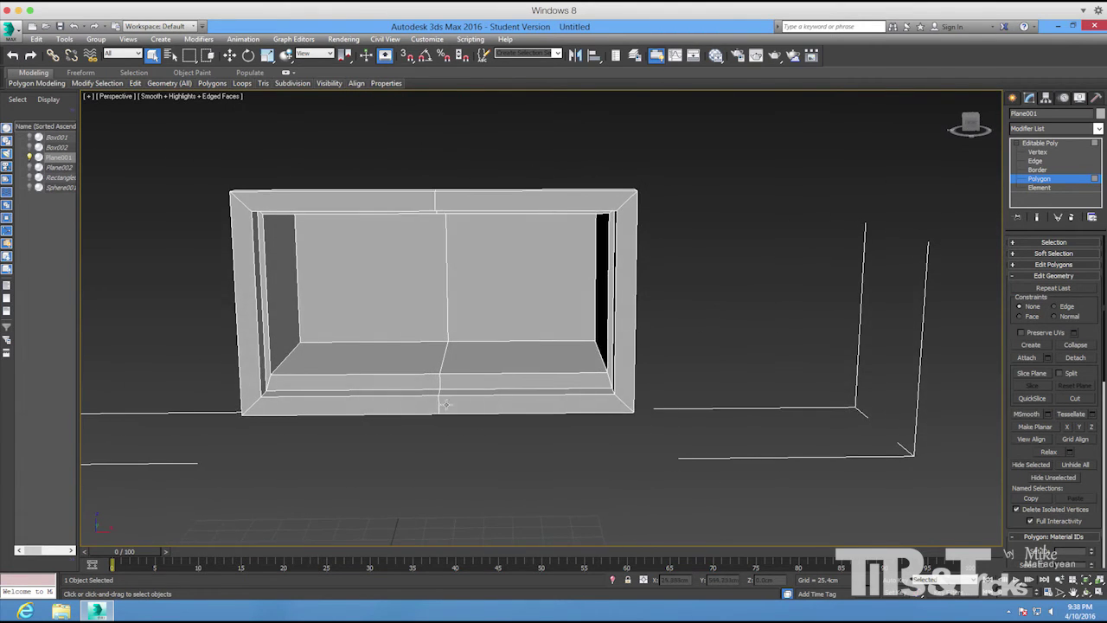
pyautogui.keyDown('alt'); pyautogui.moveTo(308, 263); pyautogui.dragTo(338, 193, button='middle'); pyautogui.keyUp('alt')
pyautogui.click(339, 197)
pyautogui.keyDown('ctrl'); pyautogui.click(271, 223); pyautogui.keyUp('ctrl')
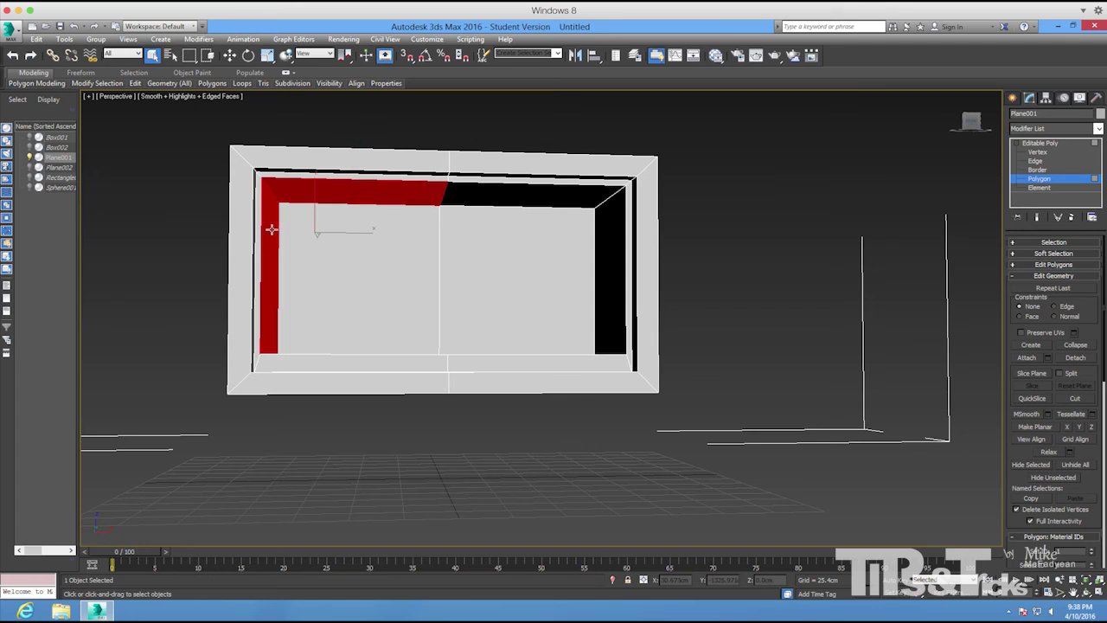
pyautogui.keyDown('ctrl'); pyautogui.click(340, 251); pyautogui.keyUp('ctrl')
pyautogui.keyDown('ctrl'); pyautogui.click(508, 201); pyautogui.keyUp('ctrl')
pyautogui.keyDown('ctrl'); pyautogui.click(617, 251); pyautogui.keyUp('ctrl')
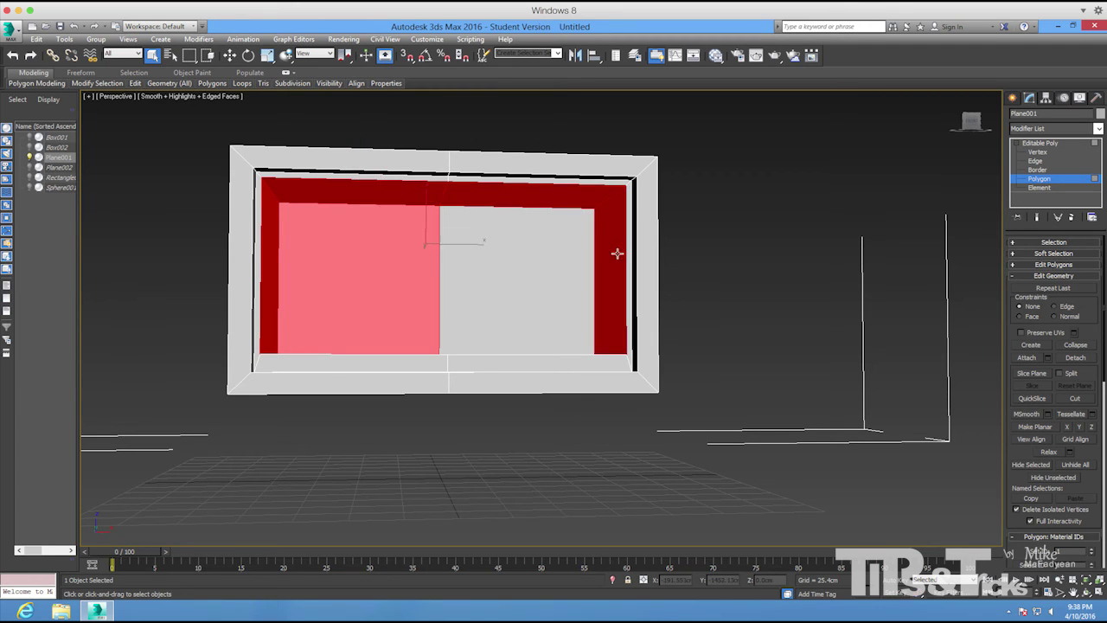
pyautogui.keyDown('ctrl'); pyautogui.click(562, 271); pyautogui.keyUp('ctrl')
pyautogui.keyDown('alt'); pyautogui.moveTo(562, 274); pyautogui.dragTo(542, 338, button='middle'); pyautogui.keyUp('alt')
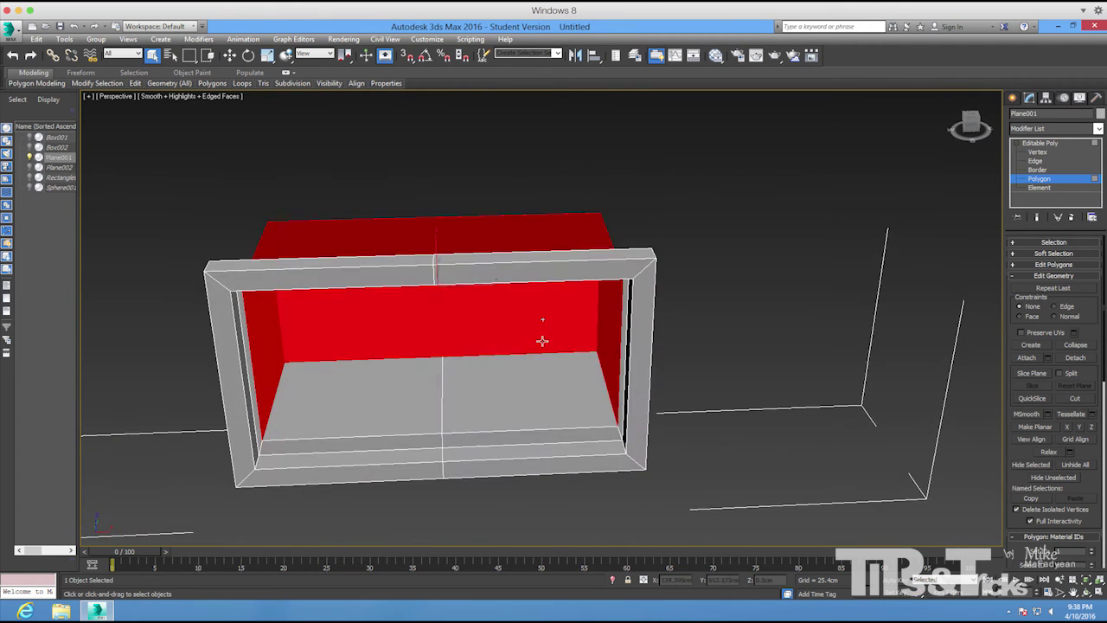
pyautogui.keyDown('ctrl'); pyautogui.click(522, 400); pyautogui.keyUp('ctrl')
pyautogui.keyDown('ctrl'); pyautogui.click(411, 403); pyautogui.keyUp('ctrl')
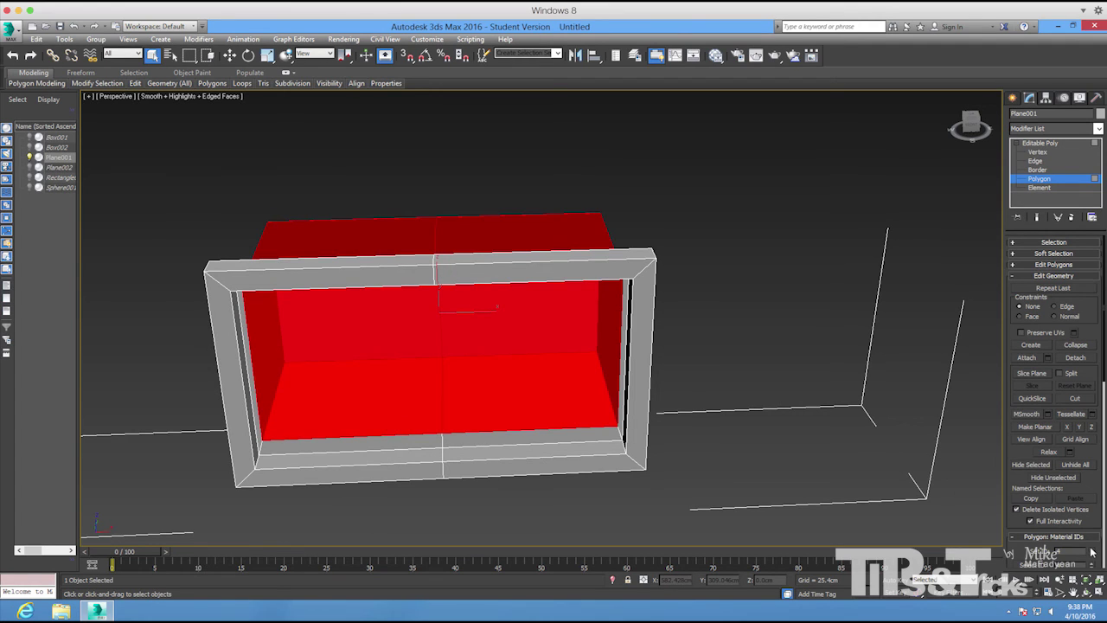
# Invert the polygon selection to the fireplace frame and assign it material ID 5.
pyautogui.click(37, 38)
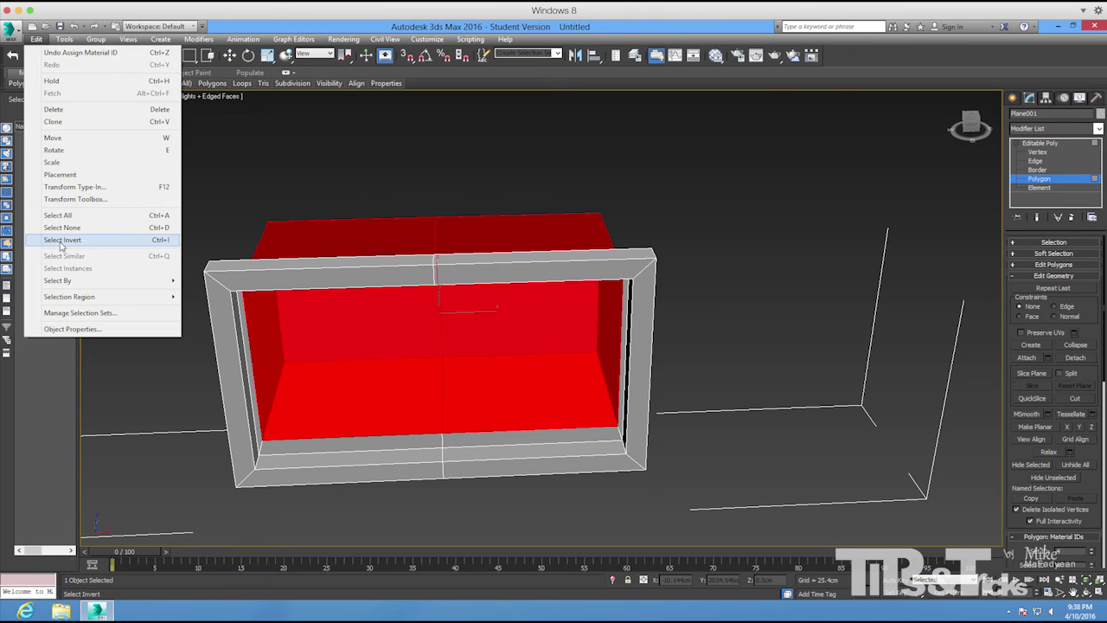
pyautogui.click(62, 240)
pyautogui.keyDown('alt'); pyautogui.moveTo(366, 395); pyautogui.dragTo(458, 318, button='middle'); pyautogui.keyUp('alt')
pyautogui.keyDown('alt'); pyautogui.moveTo(1066, 509); pyautogui.dragTo(1094, 554, button='middle'); pyautogui.keyUp('alt')
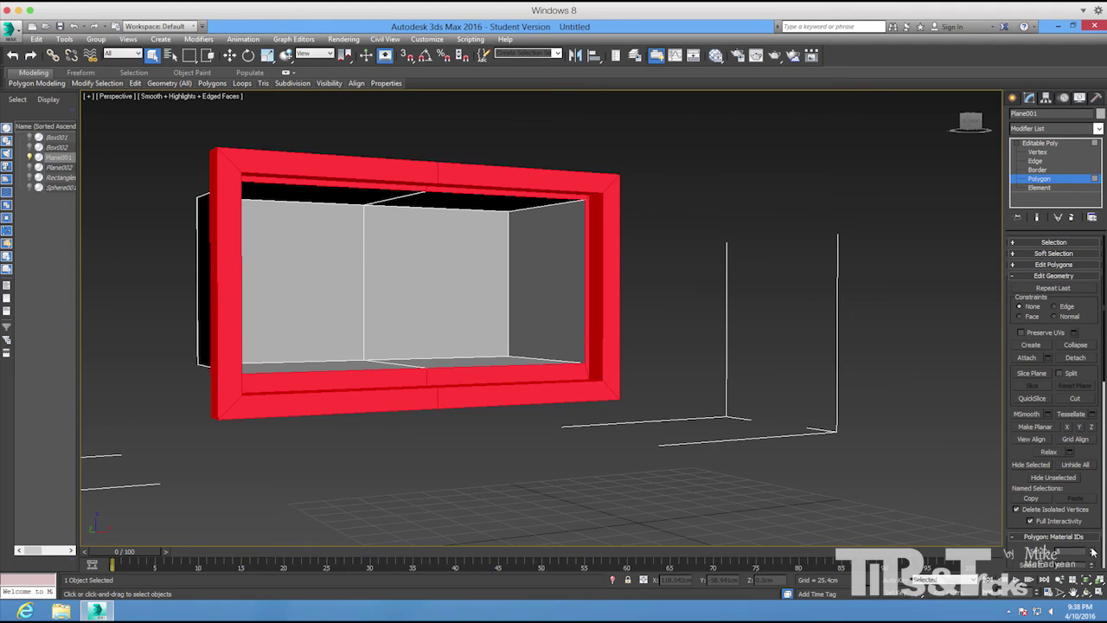
# Unhide all polygons of the room mesh and clear the polygon selection.
pyautogui.click(1077, 466)
pyautogui.click(843, 268)
pyautogui.keyDown('alt'); pyautogui.moveTo(843, 267); pyautogui.dragTo(874, 390, button='middle'); pyautogui.keyUp('alt')
pyautogui.scroll(-3, 887, 310)
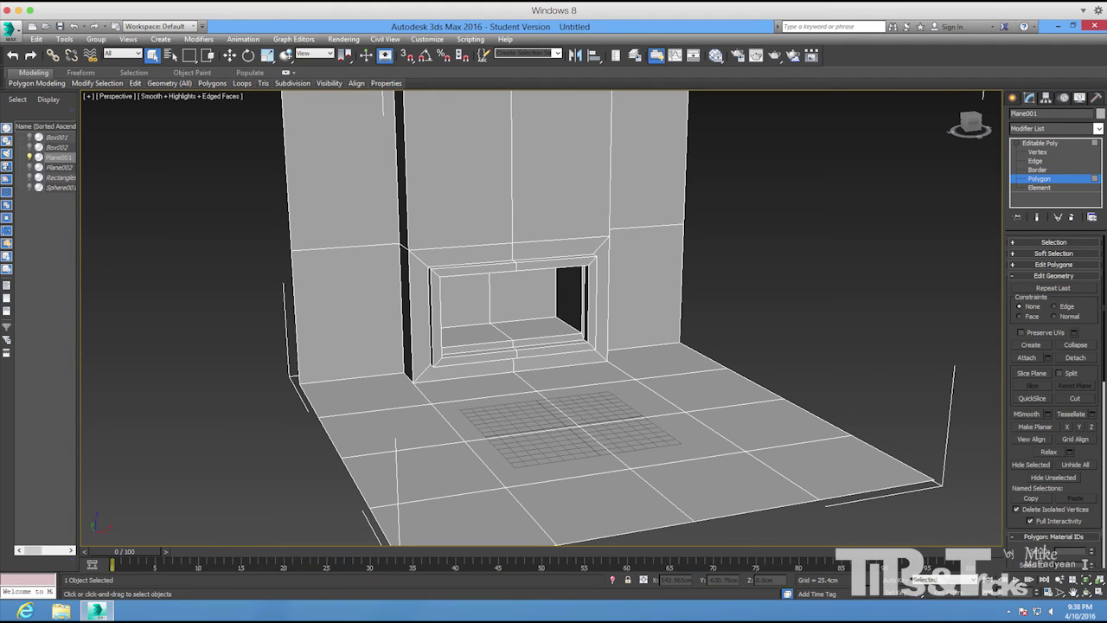
# Select the room mesh's polygons by material IDs 1 to 5 in turn to check the assignments, then clear the selection.
pyautogui.moveTo(1093, 524); pyautogui.dragTo(1091, 351)
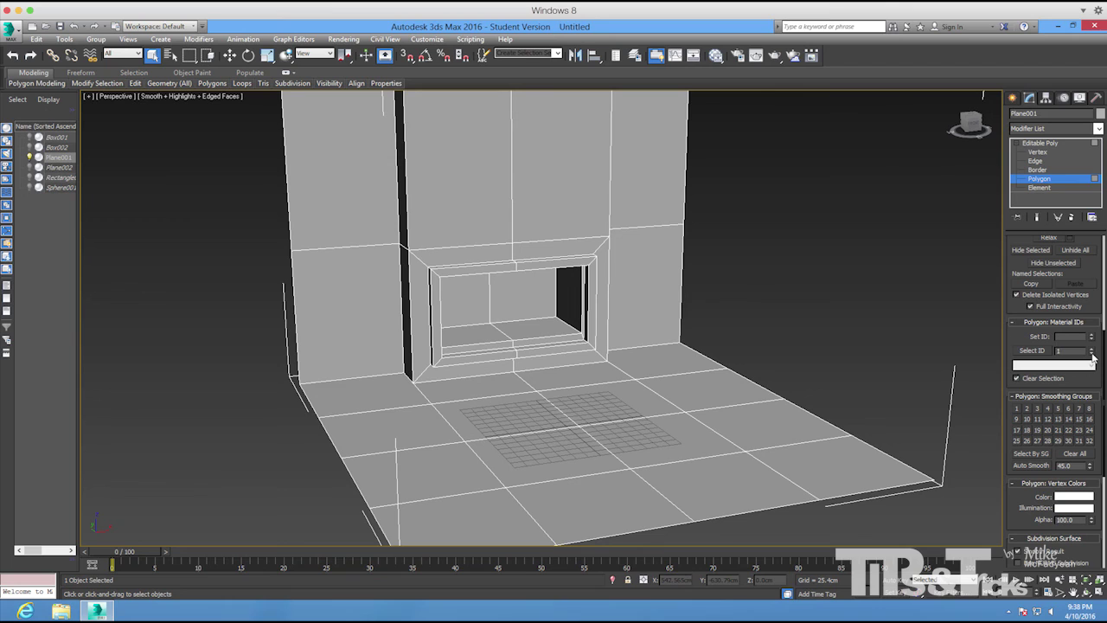
pyautogui.click(1031, 350)
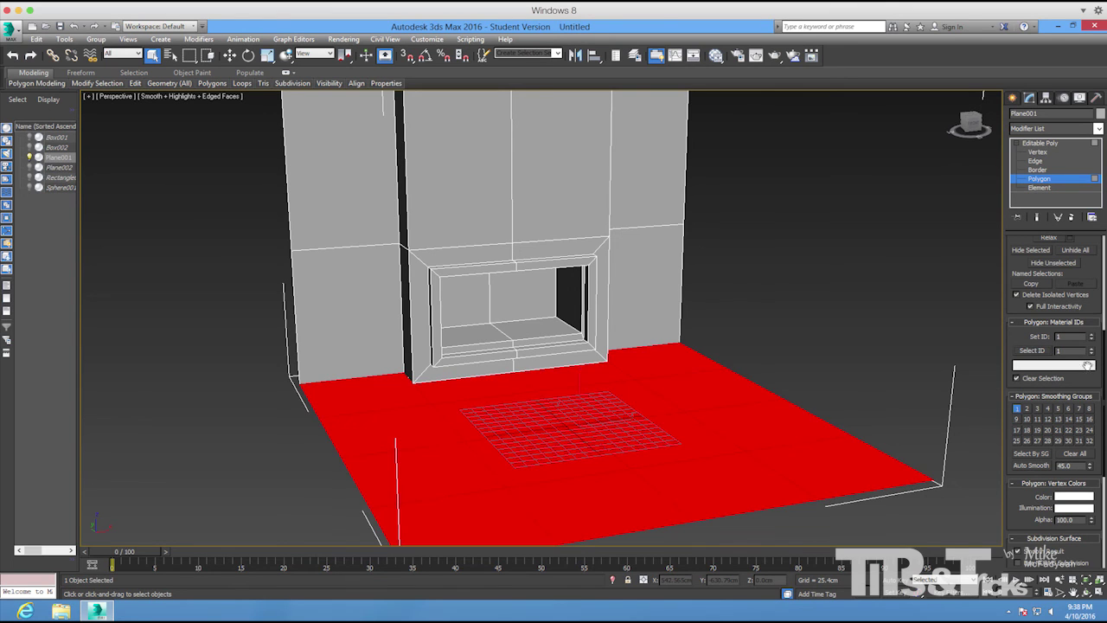
pyautogui.click(1041, 351)
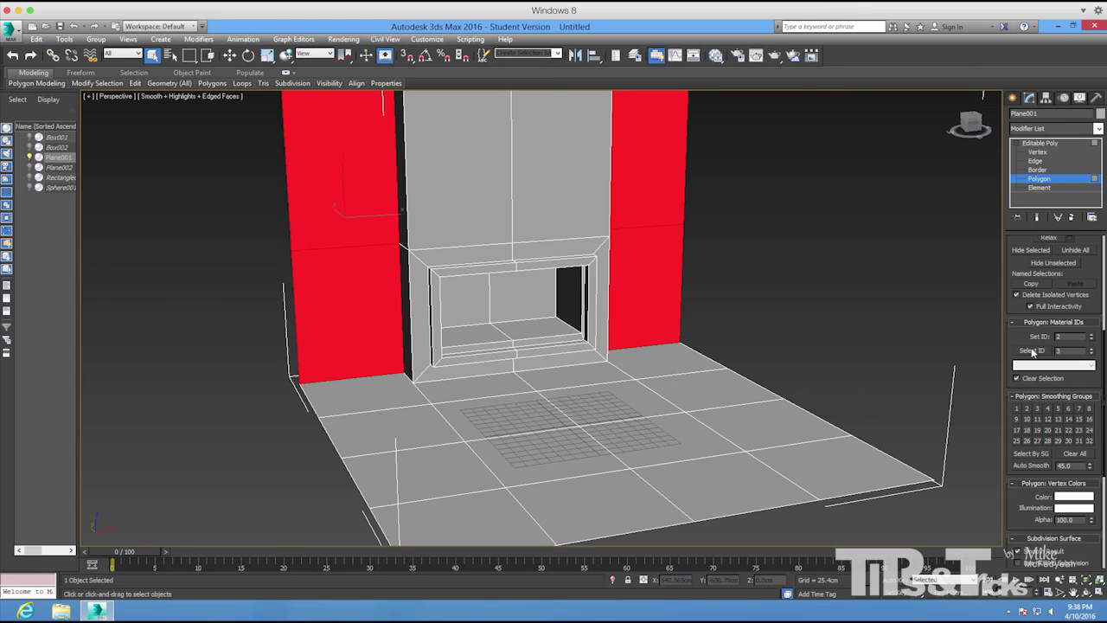
pyautogui.click(1031, 350)
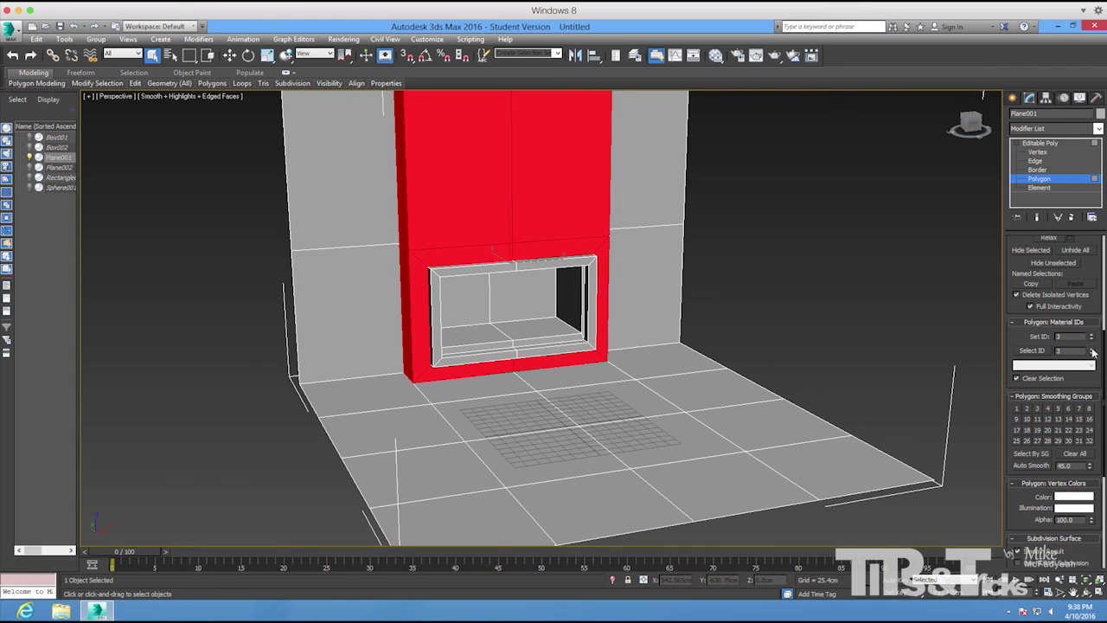
pyautogui.click(1026, 351)
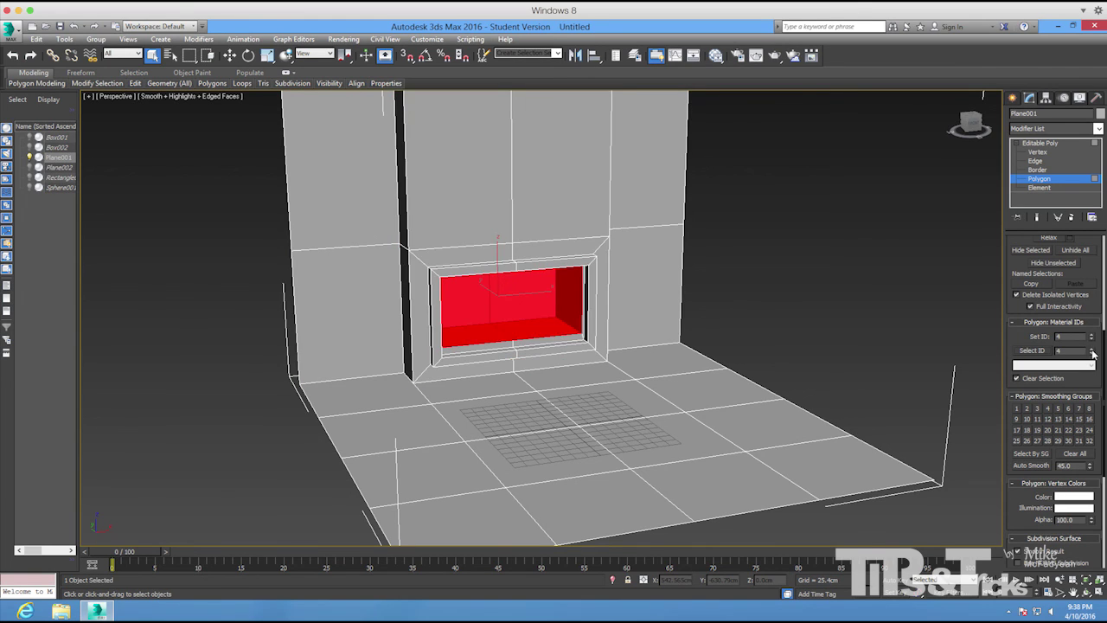
pyautogui.click(1031, 351)
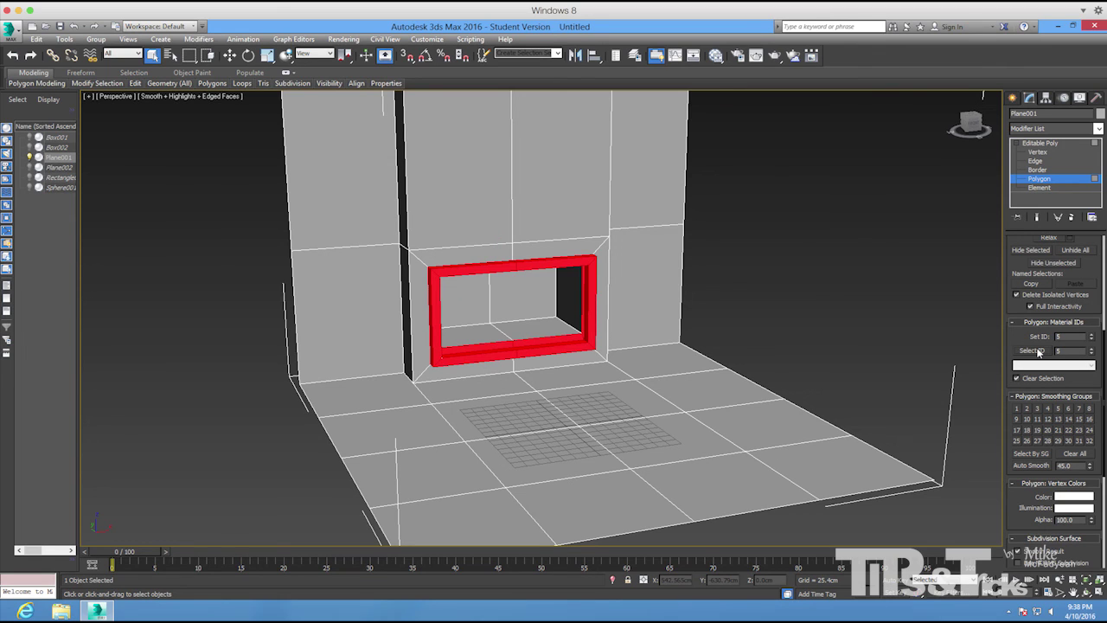
pyautogui.click(934, 233)
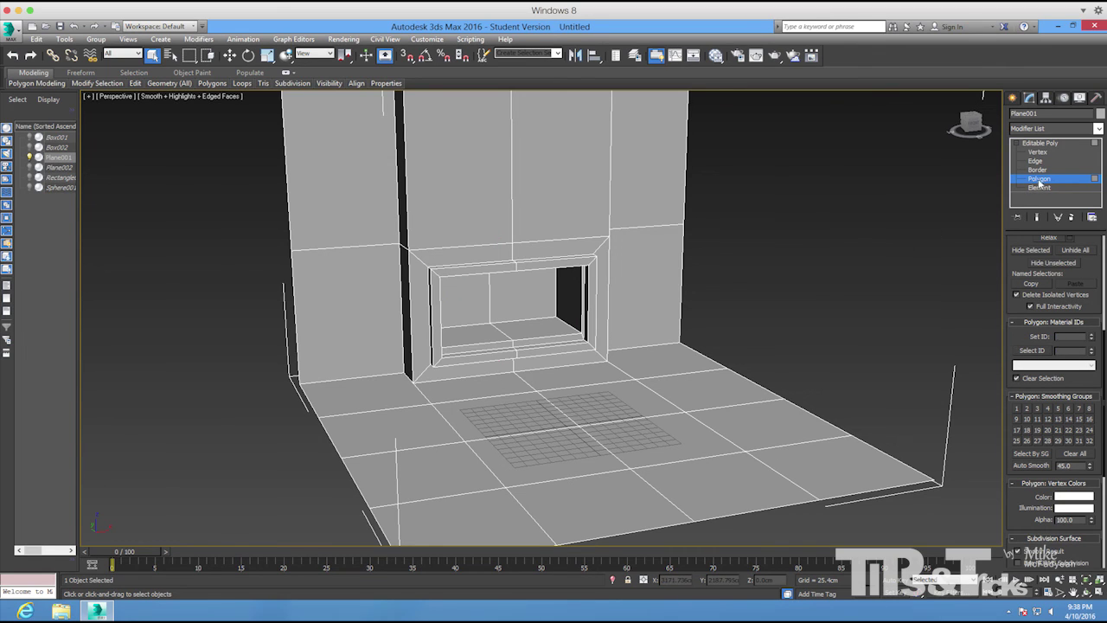
# Leave Polygon mode on the room mesh and unhide all objects in the scene.
pyautogui.click(1038, 183)
pyautogui.rightClick(848, 229)
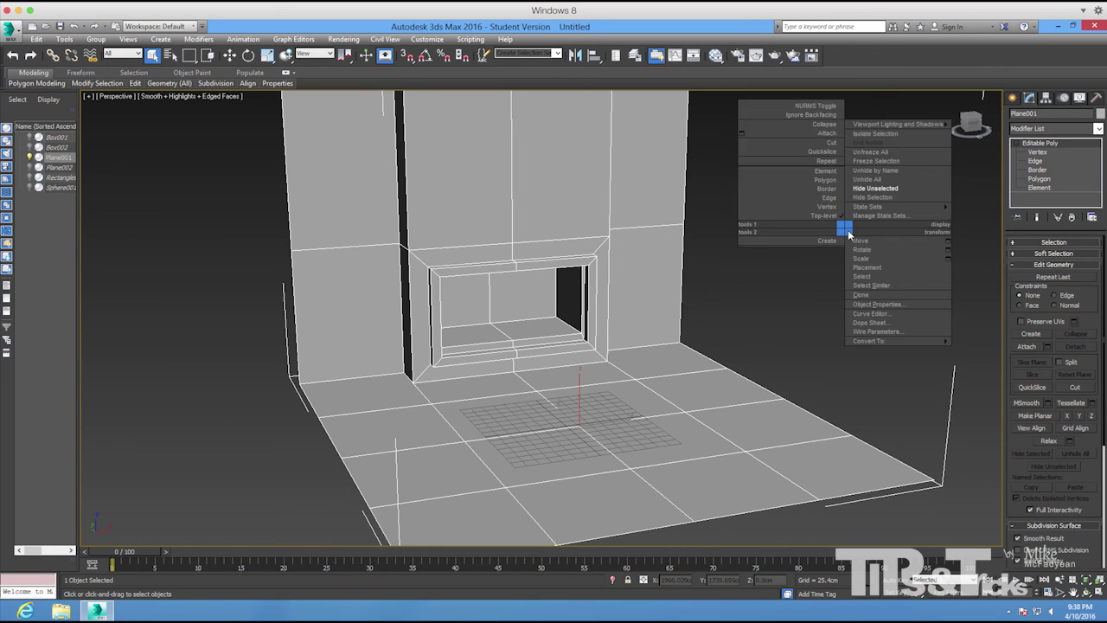
pyautogui.click(888, 180)
pyautogui.keyDown('alt'); pyautogui.moveTo(754, 331); pyautogui.dragTo(684, 391, button='middle'); pyautogui.keyUp('alt')
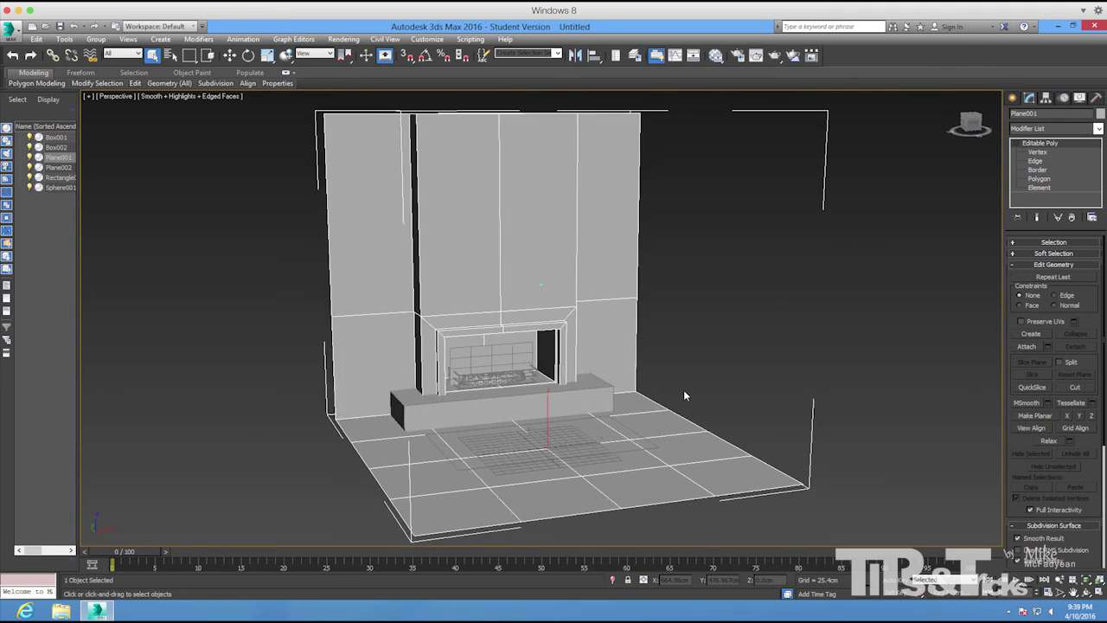